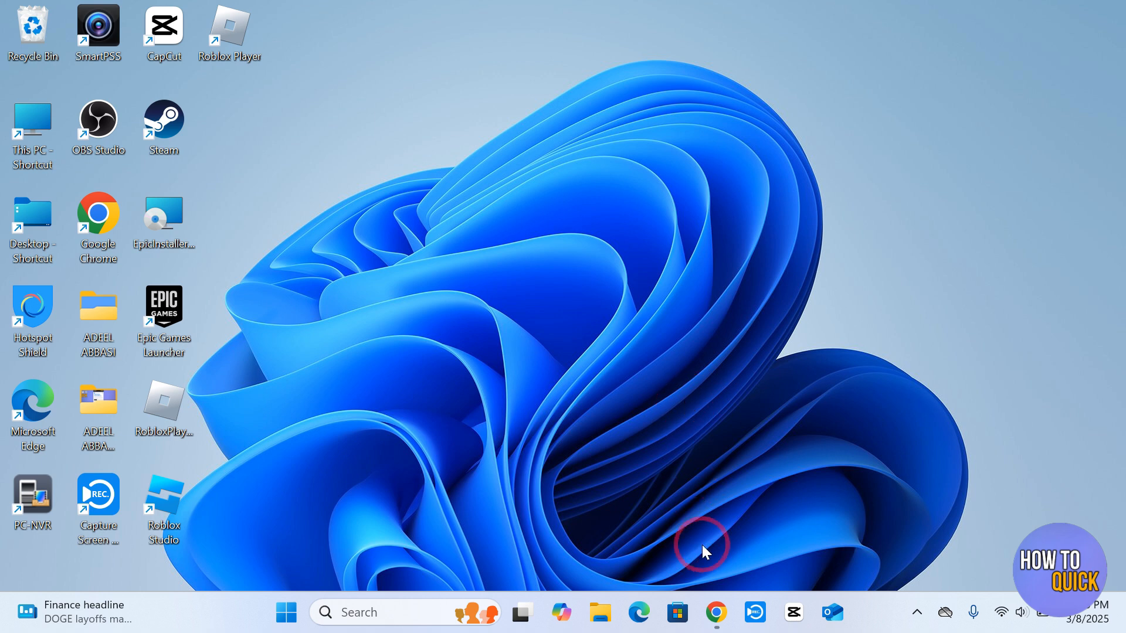
# Step: Switch to Chrome, open the trello.com search result in a new tab and close the Google search tab
pyautogui.click(707, 600)
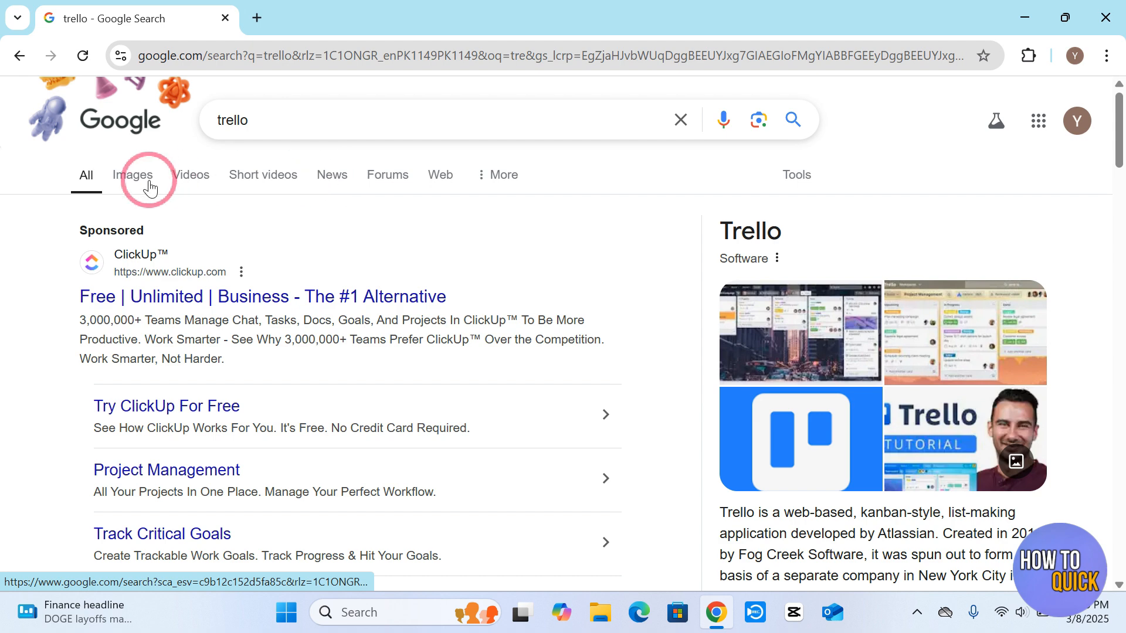
pyautogui.moveTo(289, 118); pyautogui.dragTo(215, 119)
pyautogui.scroll(-3, 62, 359)
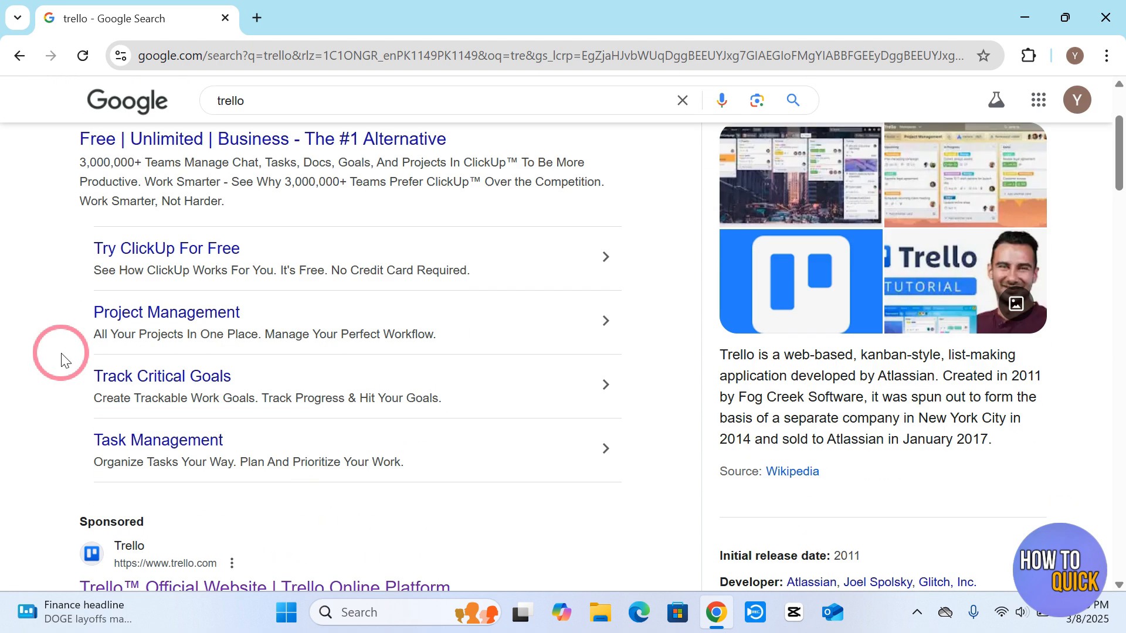
pyautogui.scroll(-3, 61, 359)
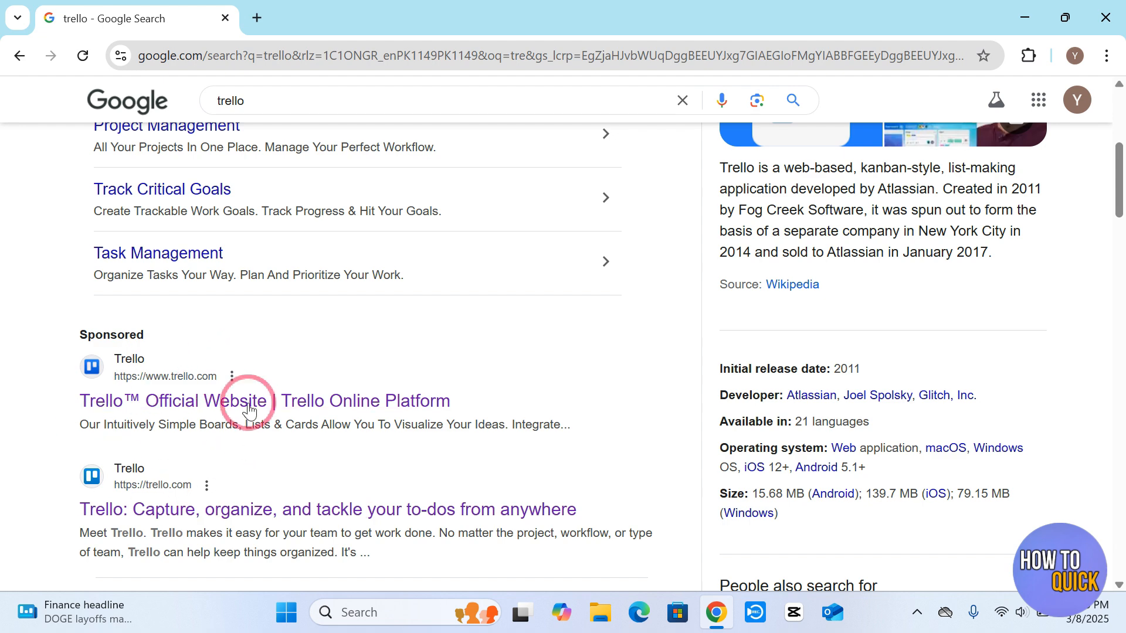
pyautogui.rightClick(151, 496)
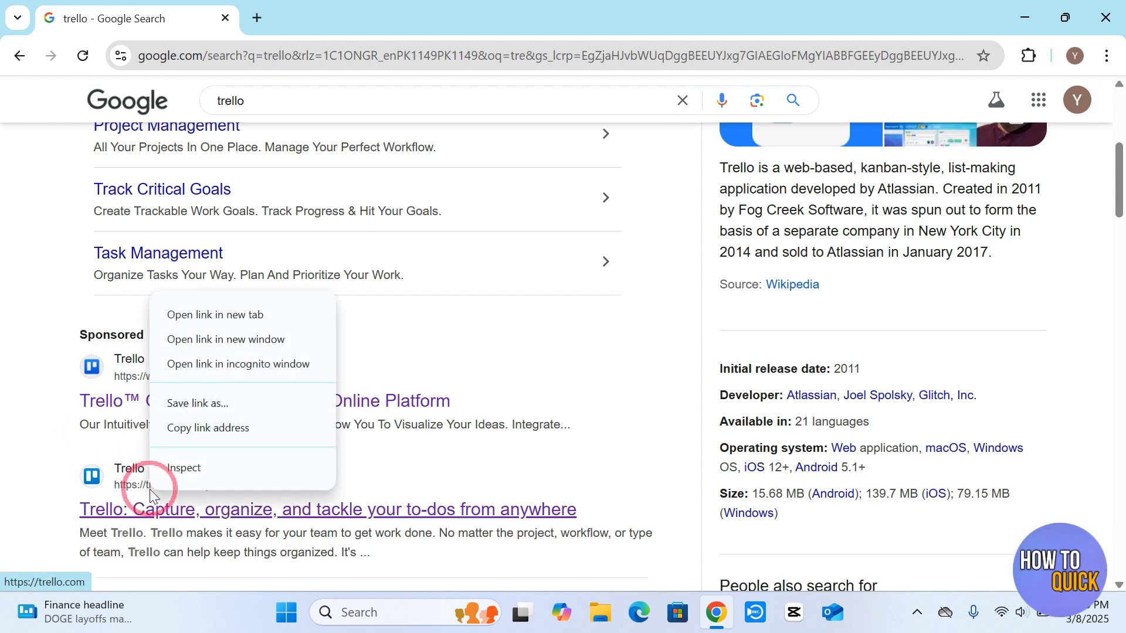
pyautogui.click(228, 317)
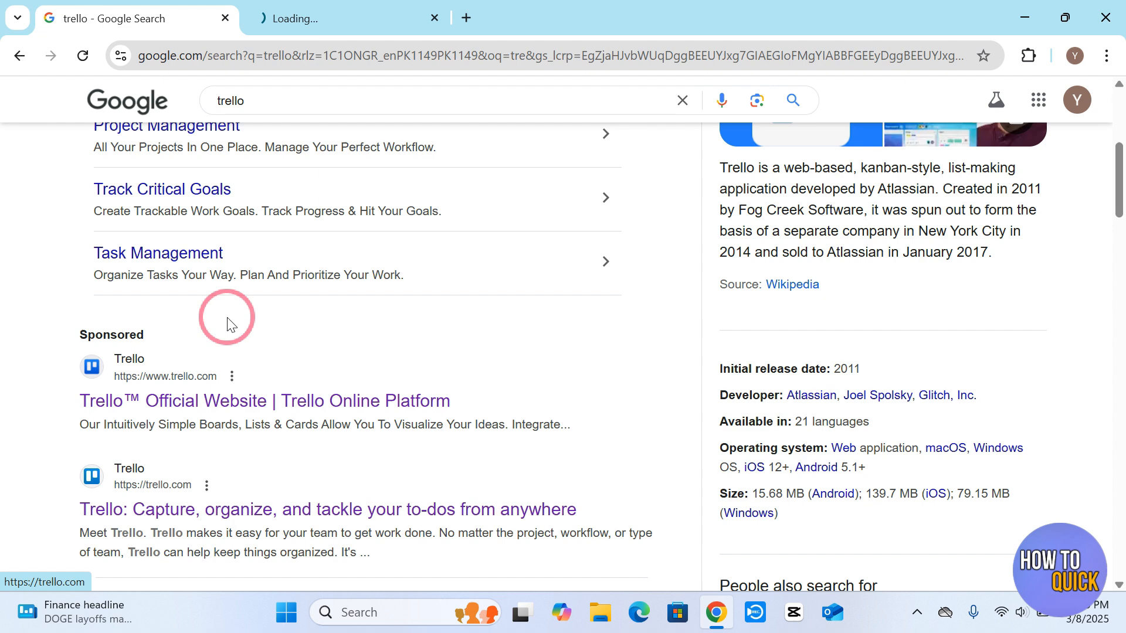
pyautogui.click(258, 7)
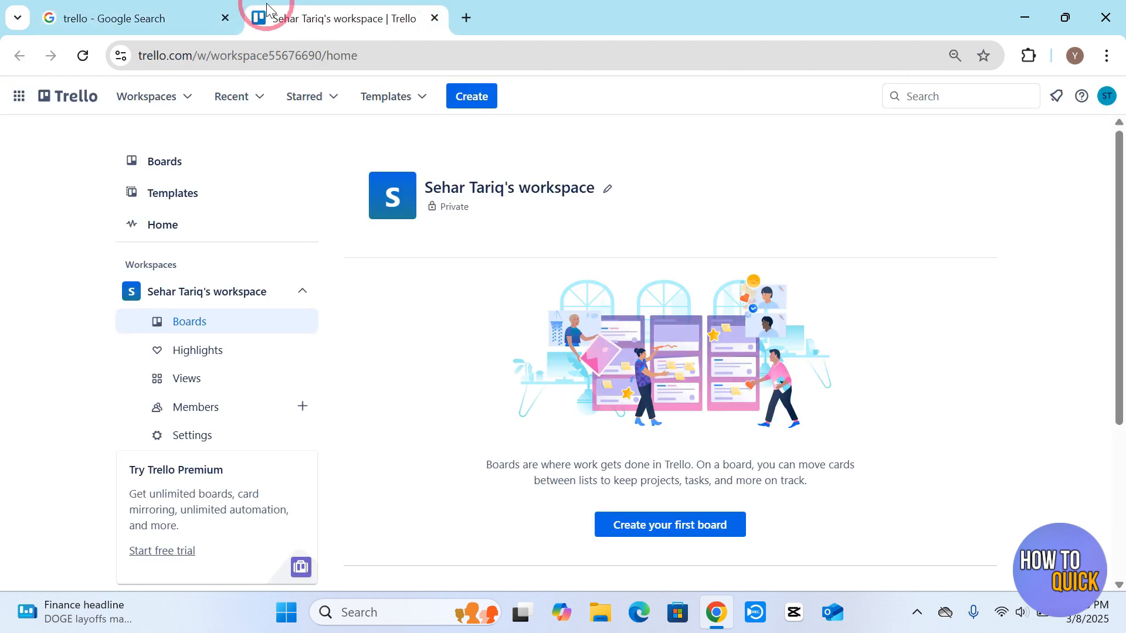
pyautogui.click(223, 19)
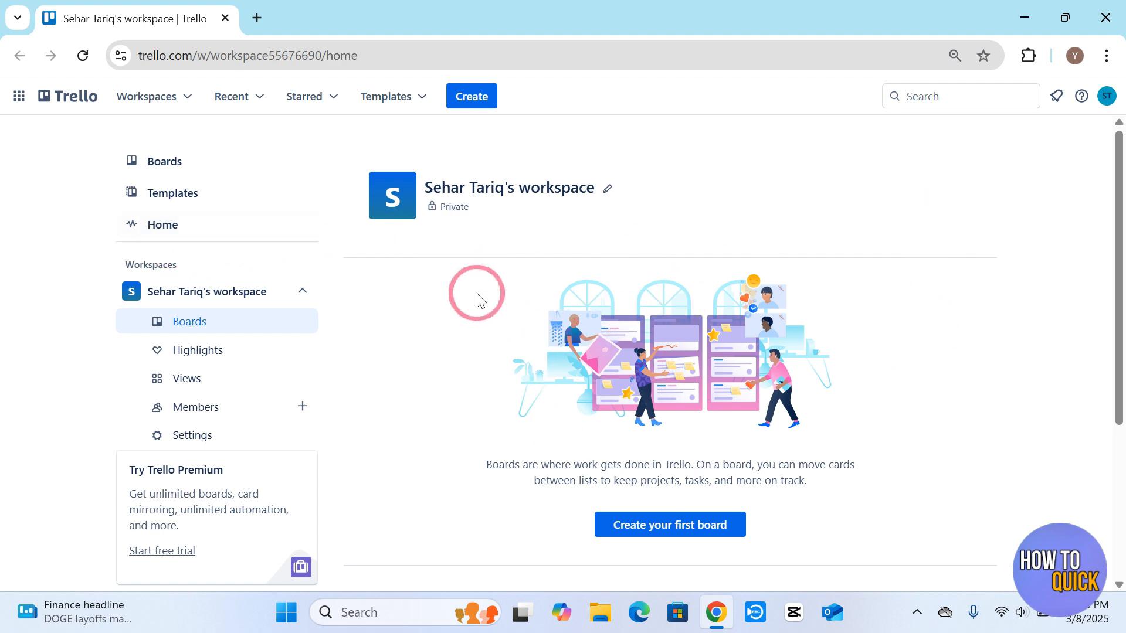
# Step: Browse the Project management template category and open the Project Management template by Trello Marketing Team
pyautogui.click(177, 200)
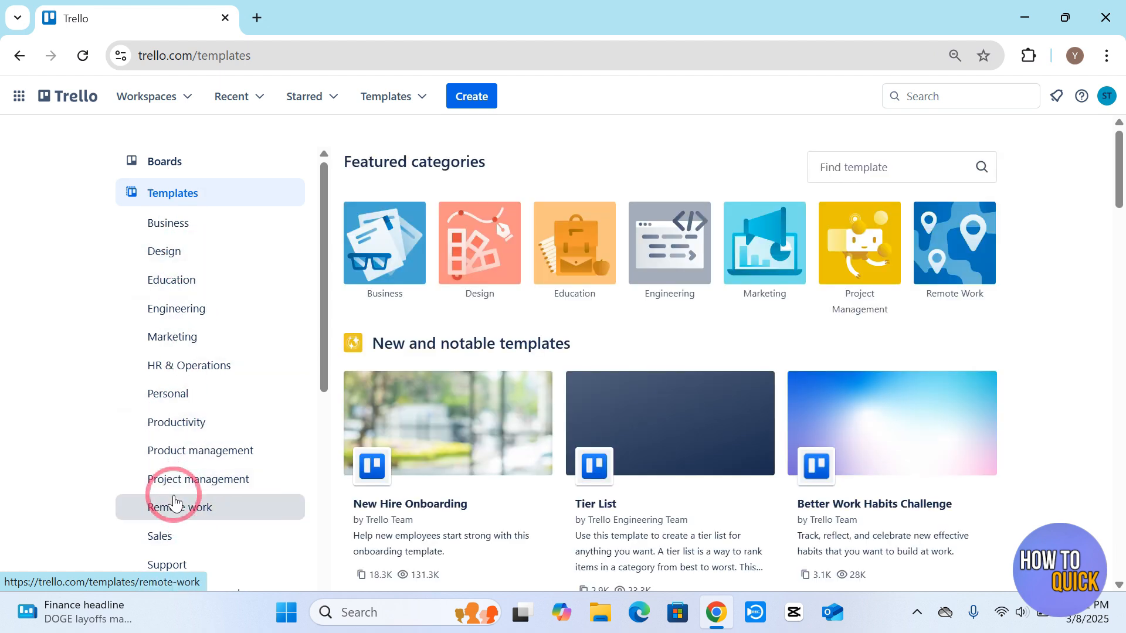
pyautogui.click(260, 480)
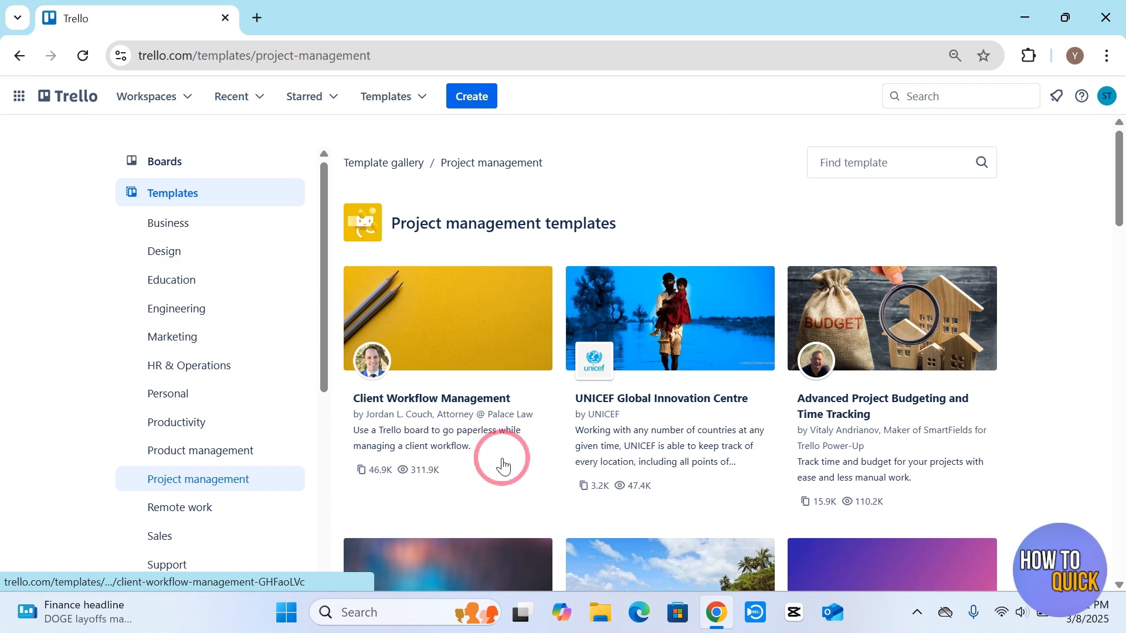
pyautogui.scroll(-1, 500, 462)
pyautogui.scroll(-1, 503, 464)
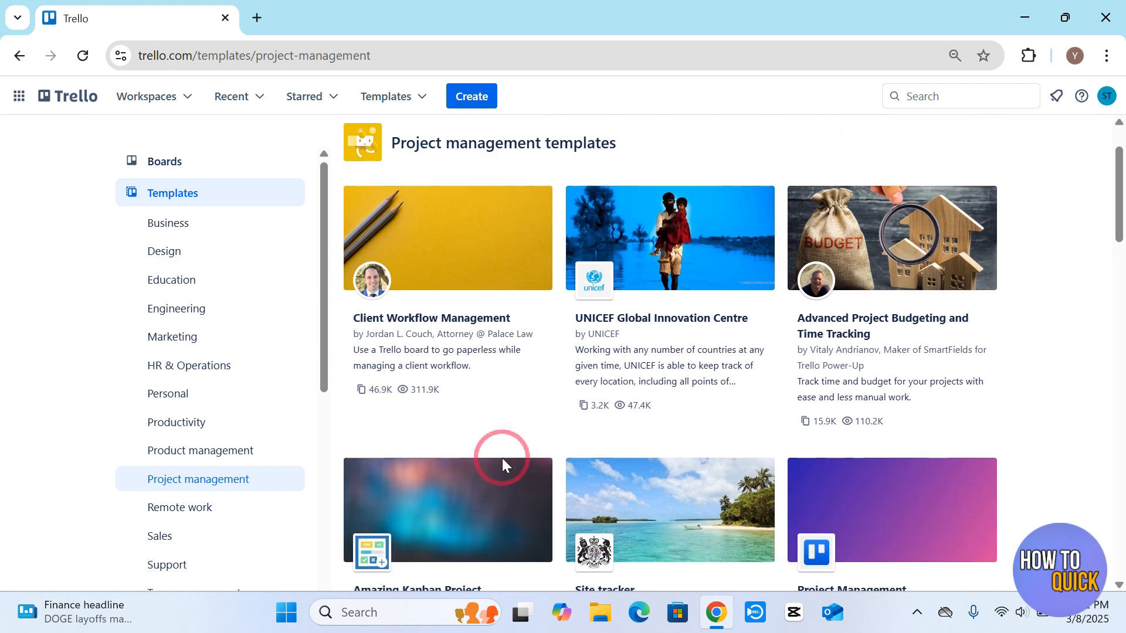
pyautogui.scroll(-2, 502, 464)
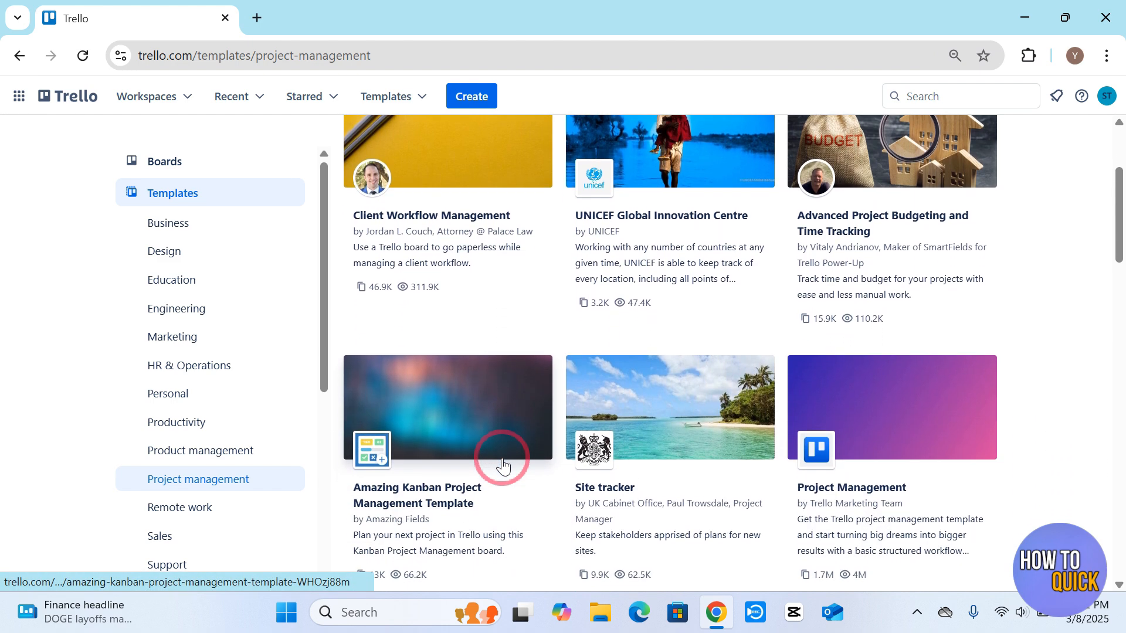
pyautogui.scroll(-1, 502, 464)
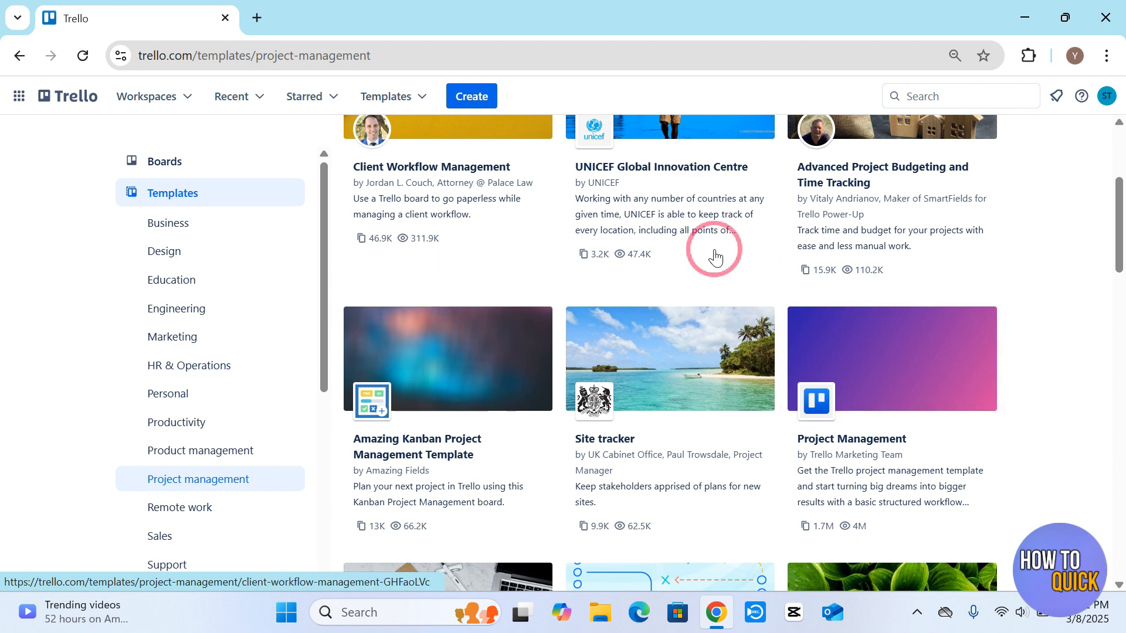
pyautogui.click(901, 401)
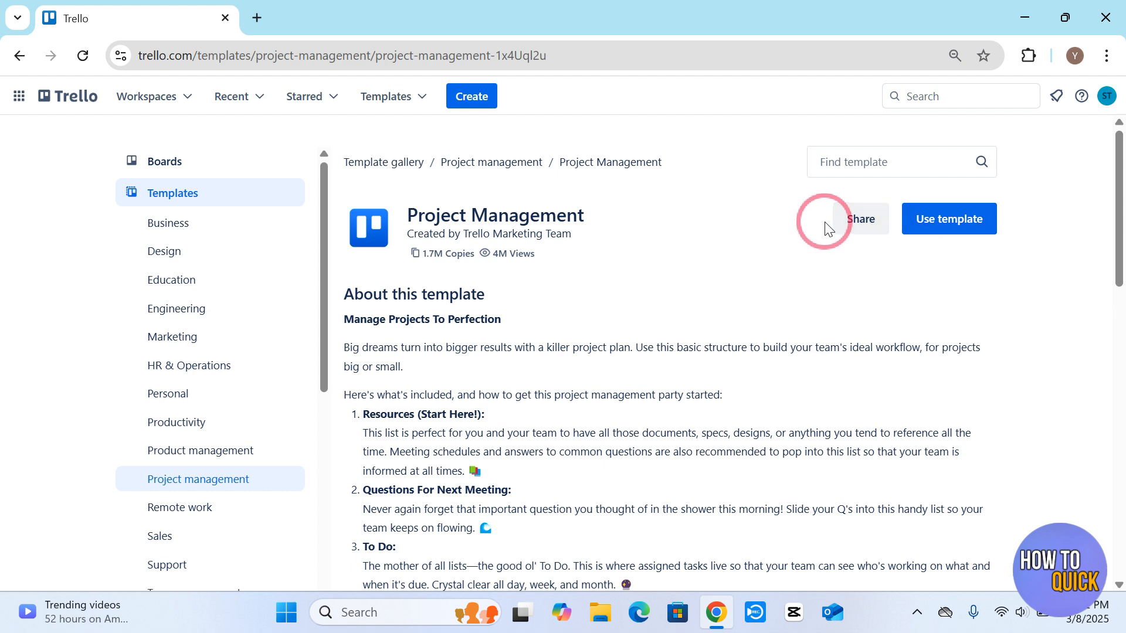
# Step: Open the Project Management template's sharing options and copy its link
pyautogui.click(859, 226)
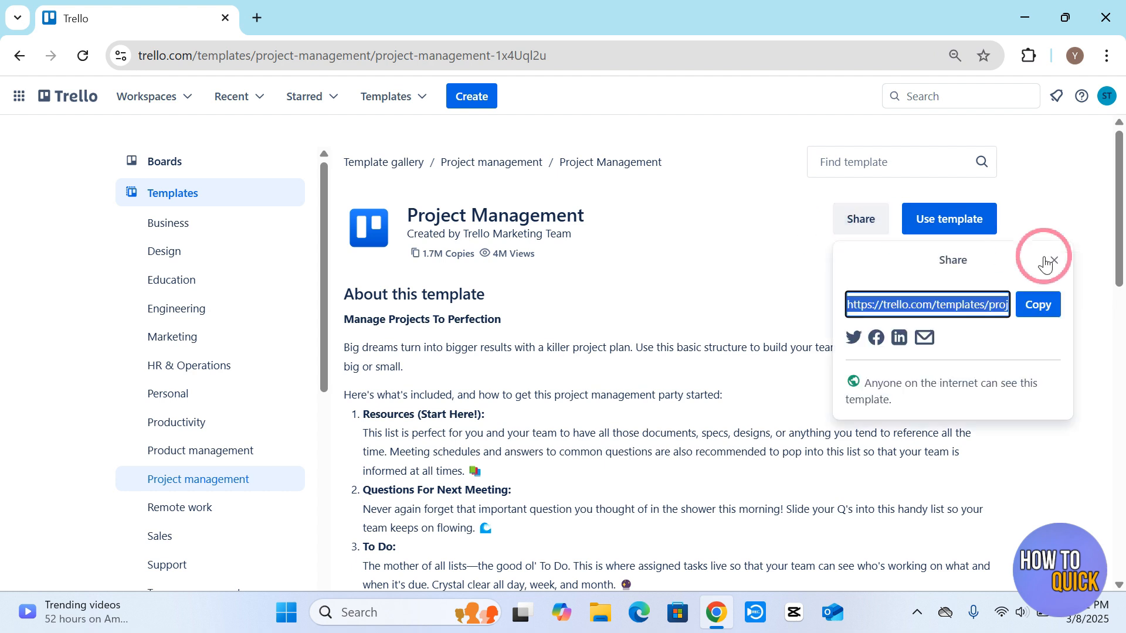
pyautogui.click(1051, 308)
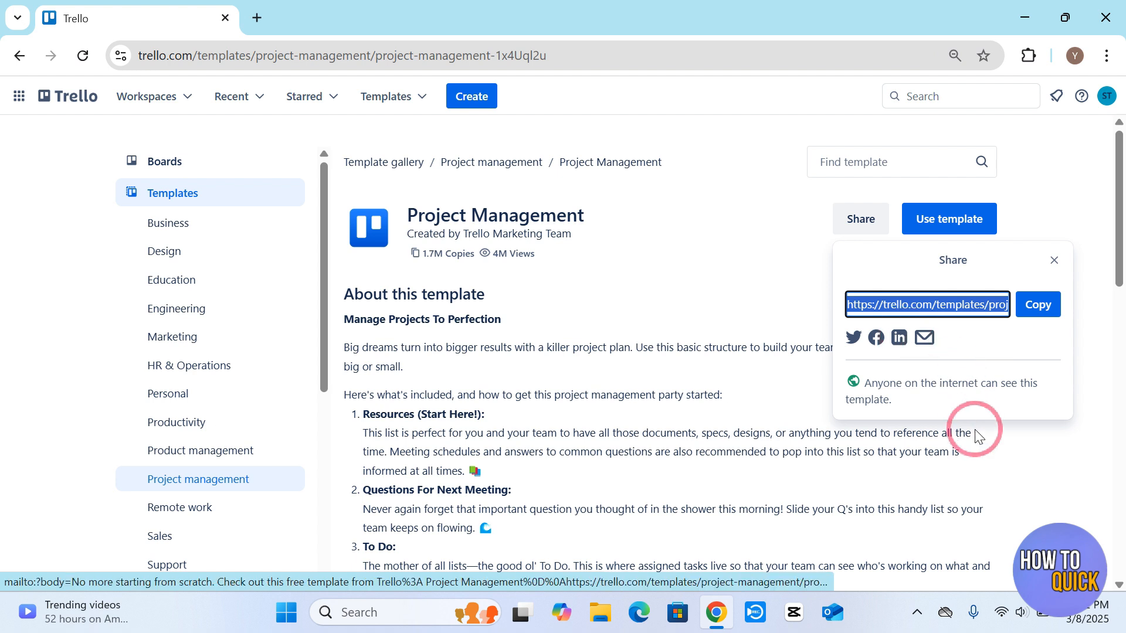
pyautogui.click(942, 232)
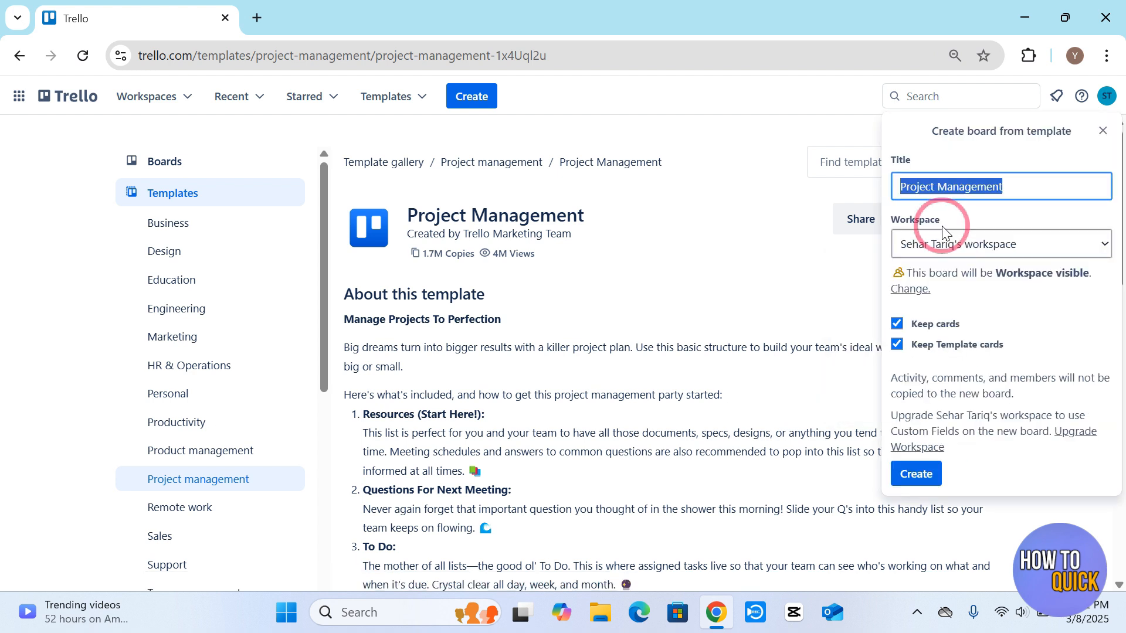
pyautogui.click(843, 406)
# Step: Examine the Project Management template's description, board preview and related templates
pyautogui.scroll(-2, 526, 429)
pyautogui.scroll(-3, 526, 430)
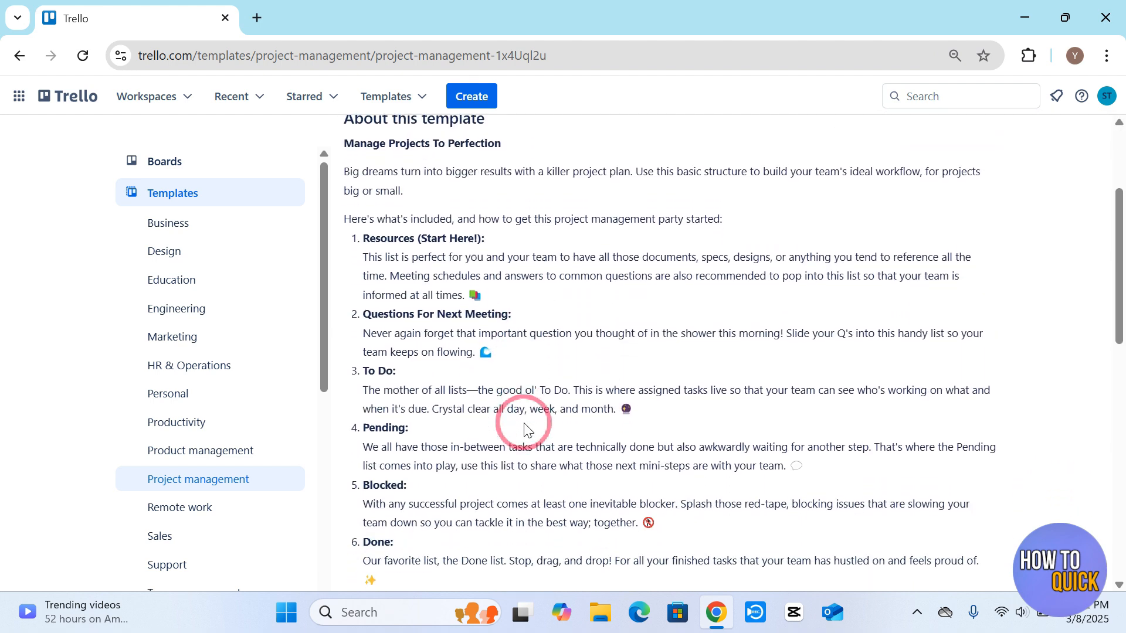
pyautogui.scroll(3, 526, 430)
pyautogui.scroll(-6, 526, 430)
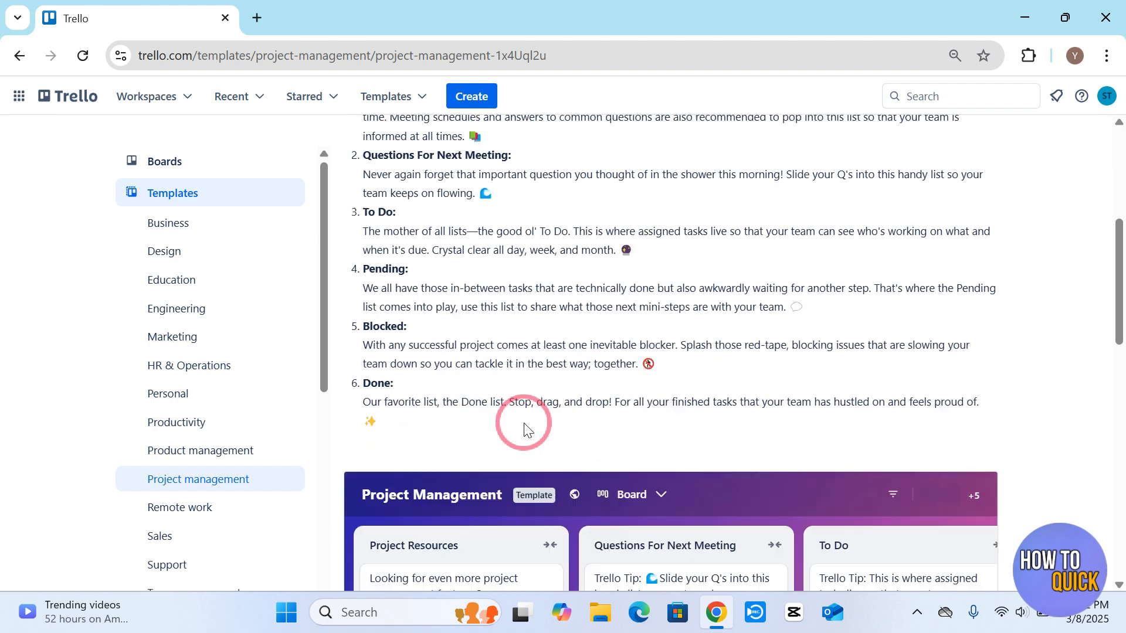
pyautogui.scroll(-10, 525, 431)
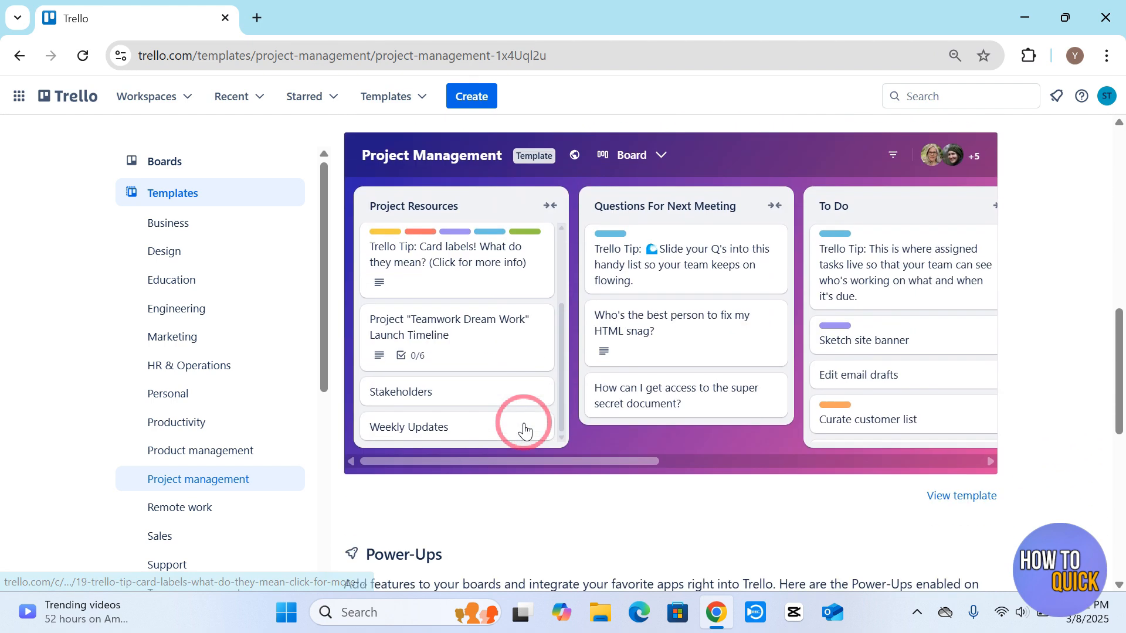
pyautogui.scroll(-3, 524, 430)
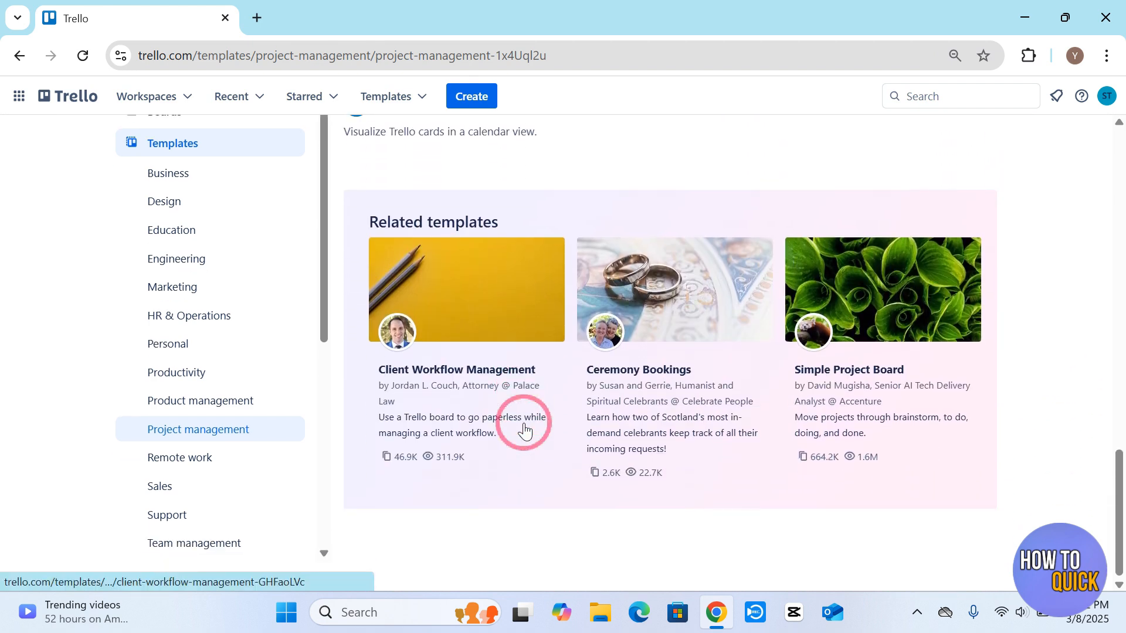
pyautogui.scroll(6, 524, 431)
pyautogui.scroll(14, 524, 431)
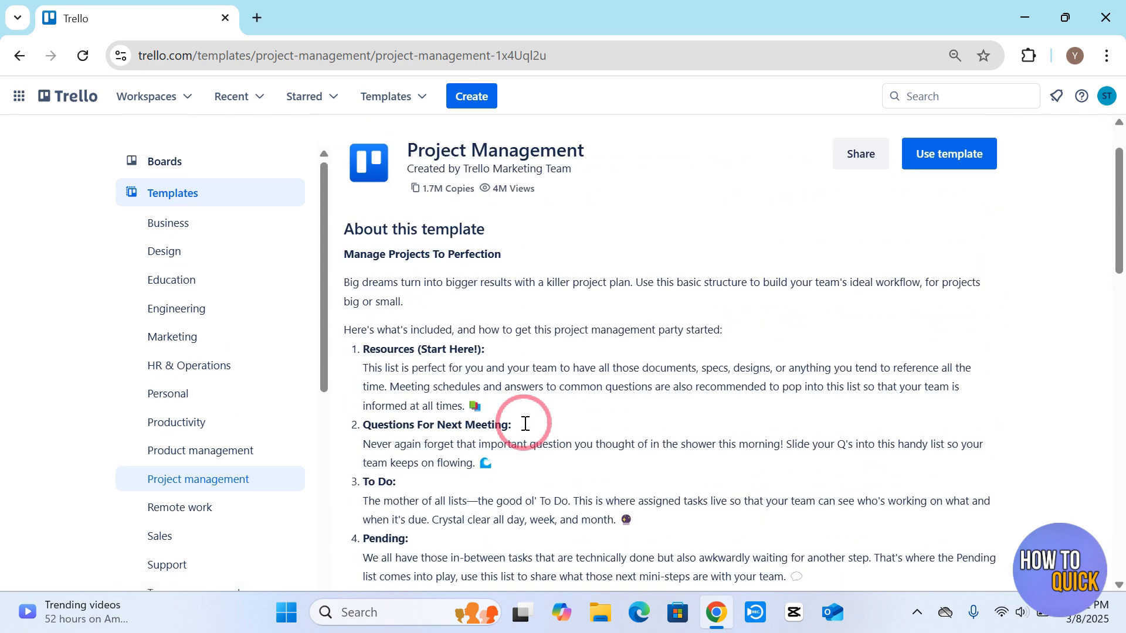
# Step: Start a board from the template, keeping the title Project Management and selecting the existing workspace
pyautogui.click(931, 234)
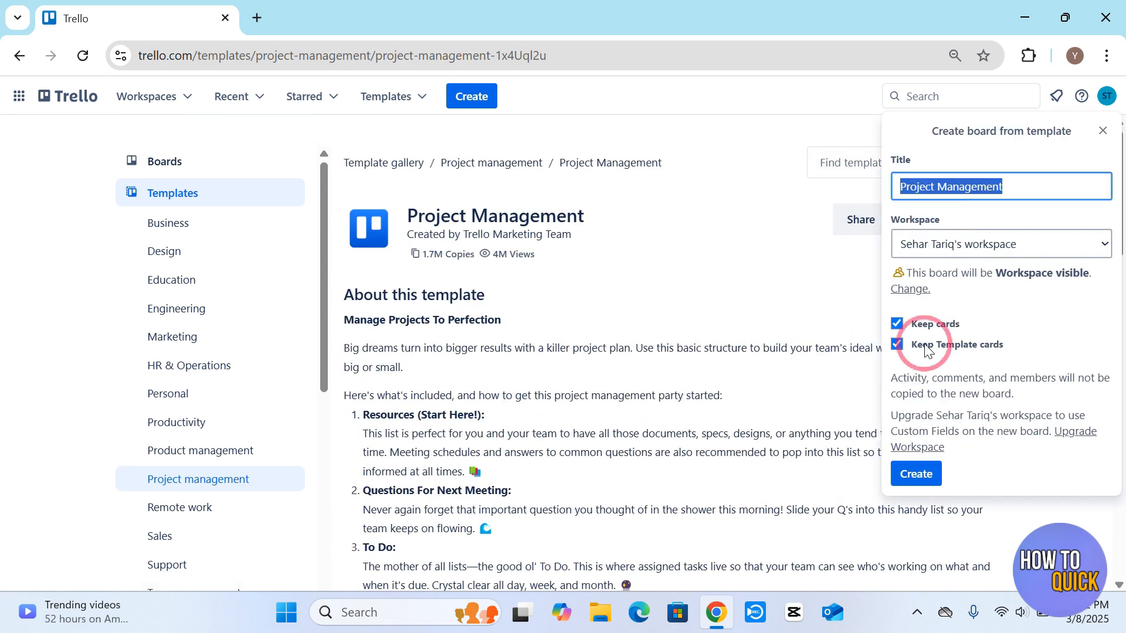
pyautogui.click(930, 473)
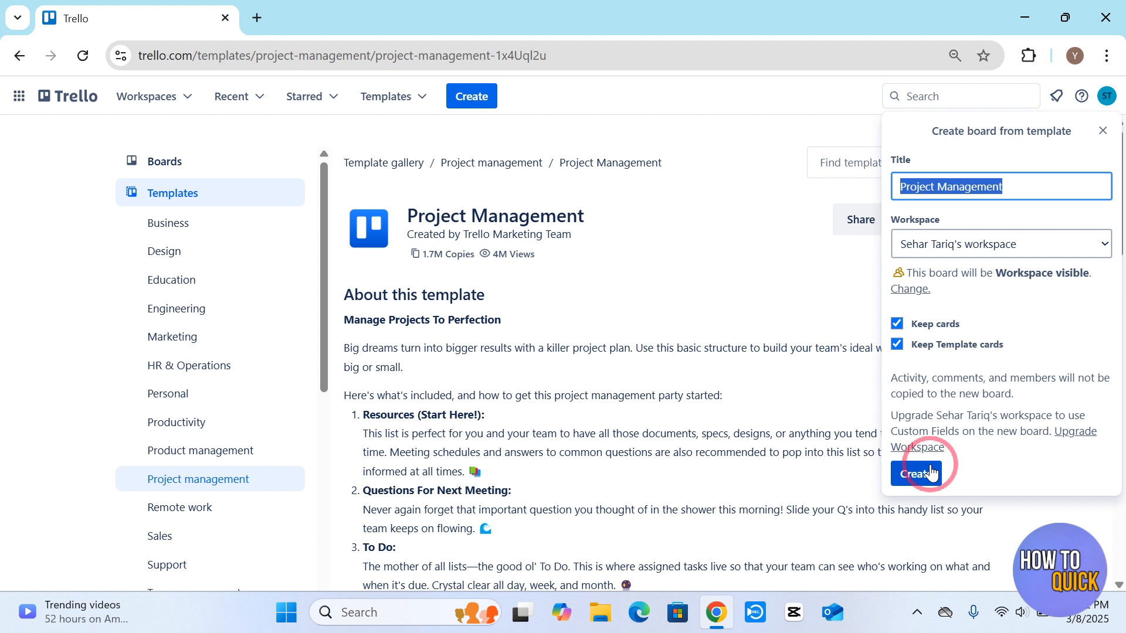
pyautogui.click(1026, 190)
pyautogui.moveTo(1025, 188); pyautogui.dragTo(854, 192)
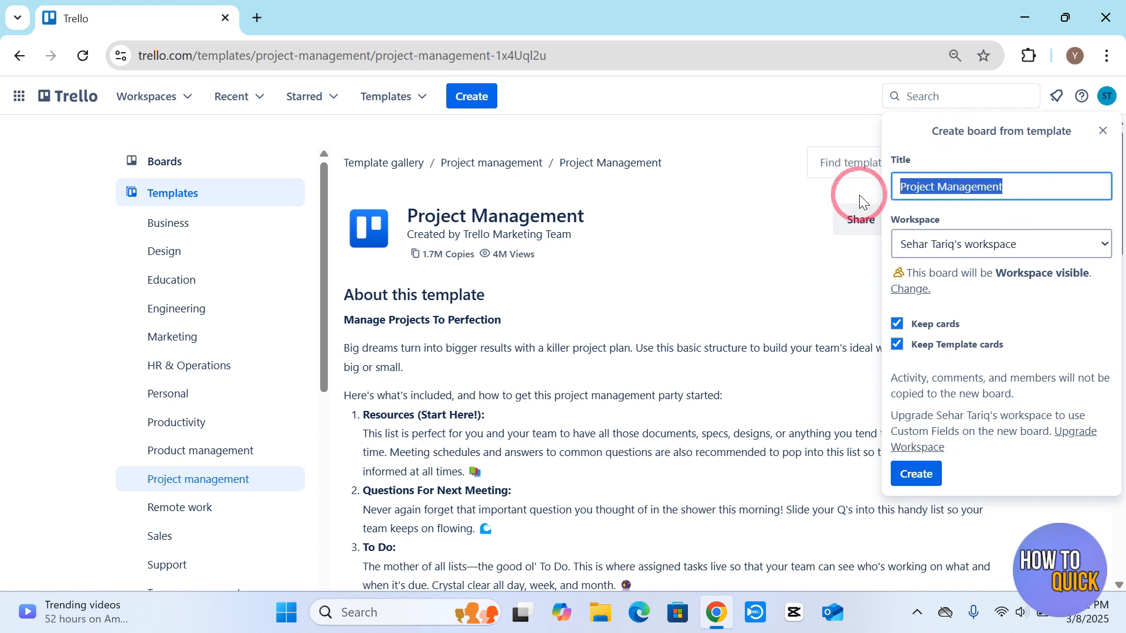
pyautogui.click(938, 249)
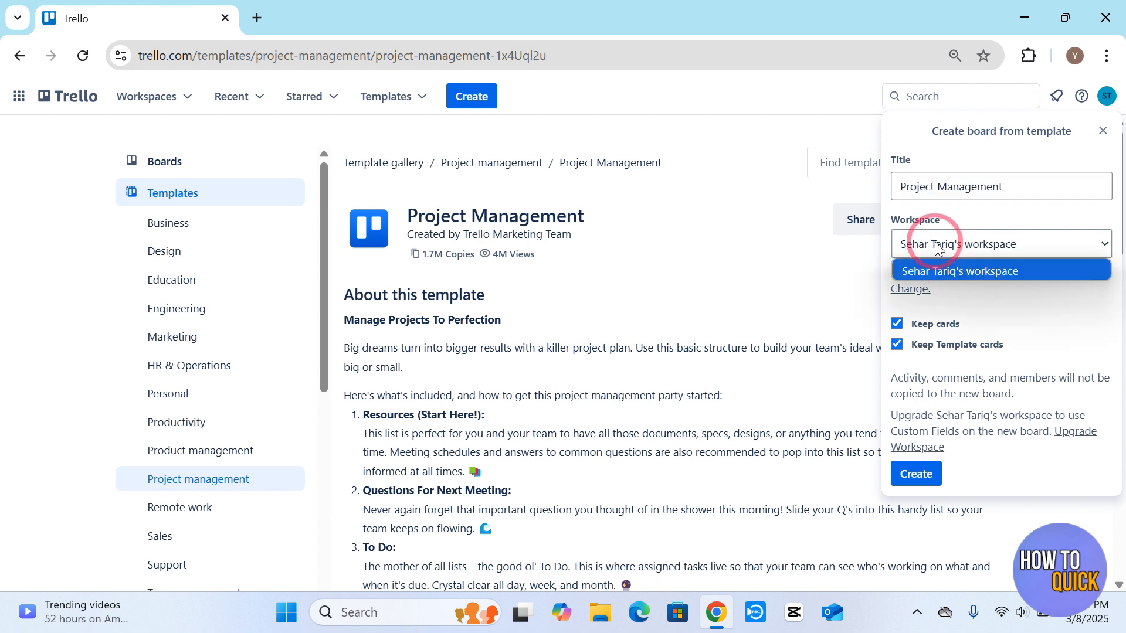
pyautogui.click(1033, 273)
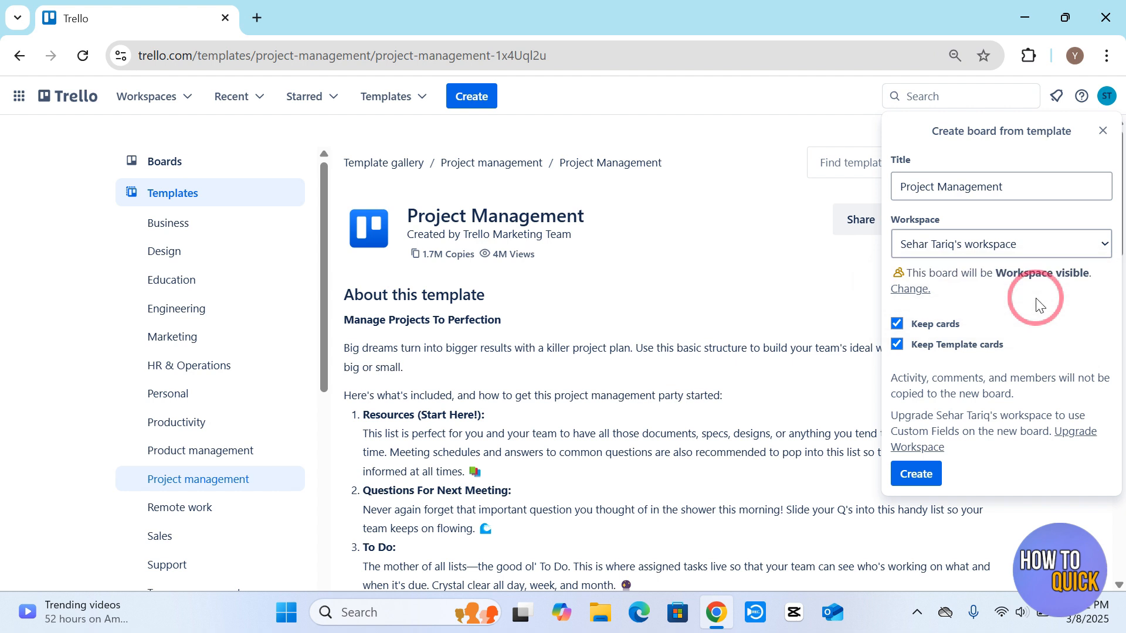
# Step: Review the visibility choices, keep Workspace visibility and create the board with its cards and template cards kept
pyautogui.click(907, 293)
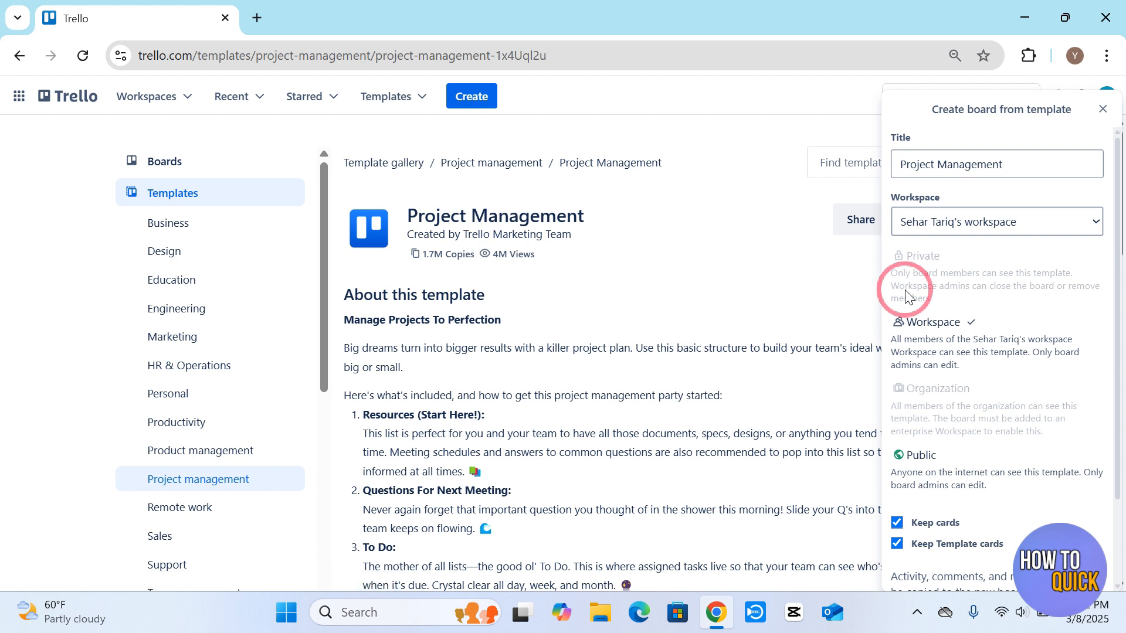
pyautogui.click(929, 229)
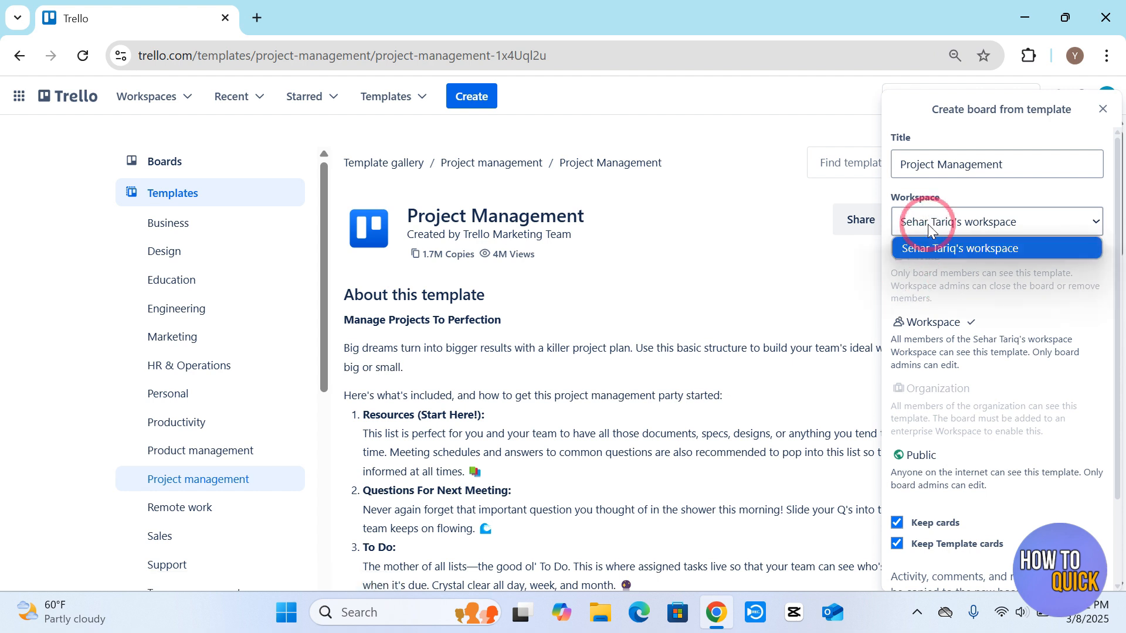
pyautogui.click(938, 419)
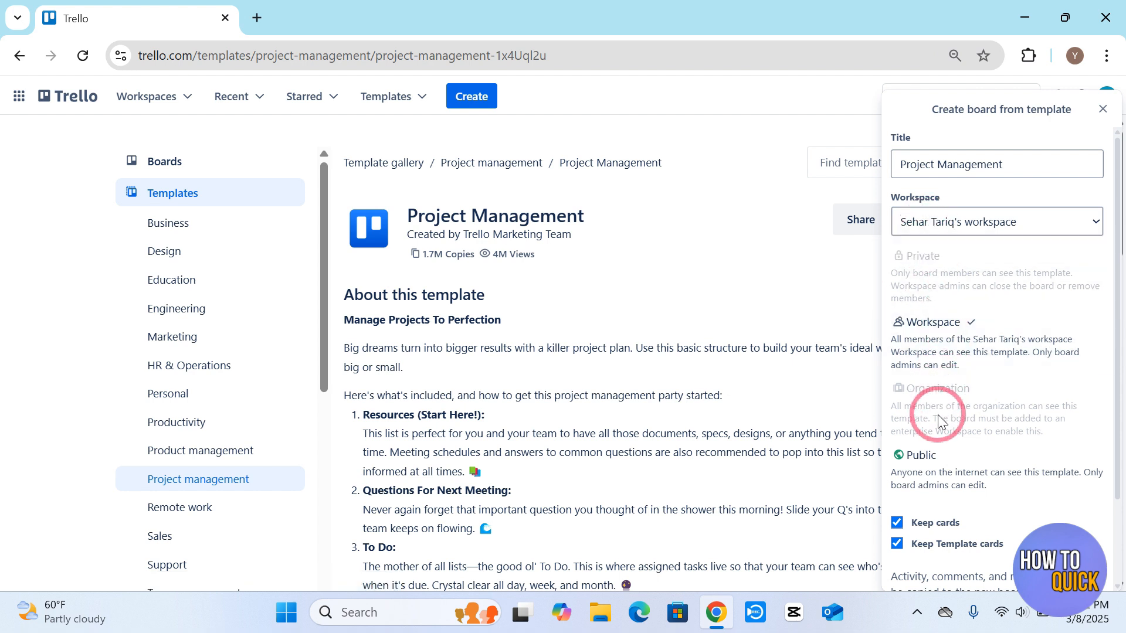
pyautogui.scroll(-2, 938, 419)
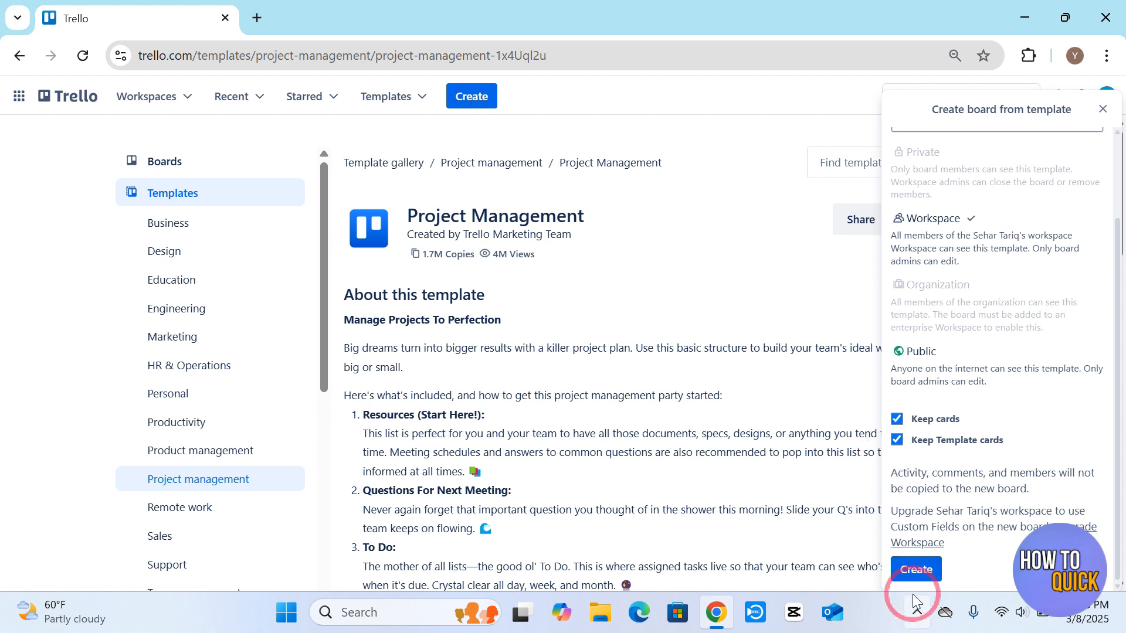
pyautogui.click(914, 569)
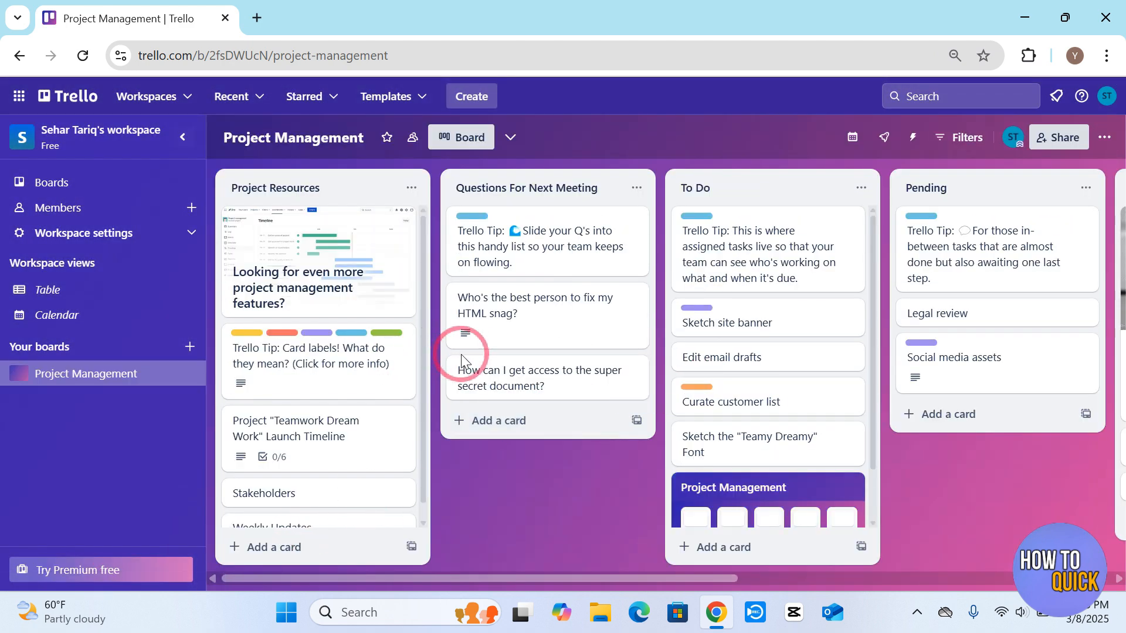
# Step: Examine the board's lists in order, selecting each title from Project Resources through Done without renaming any of them
pyautogui.hscroll(3, 500, 372)
pyautogui.hscroll(-3, 500, 371)
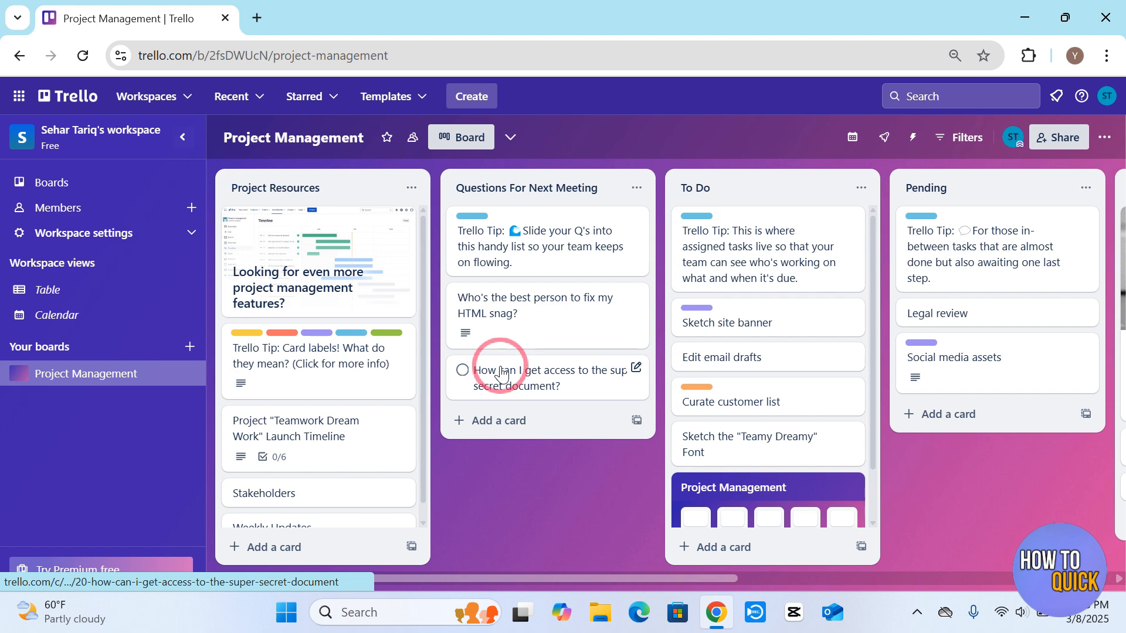
pyautogui.click(276, 189)
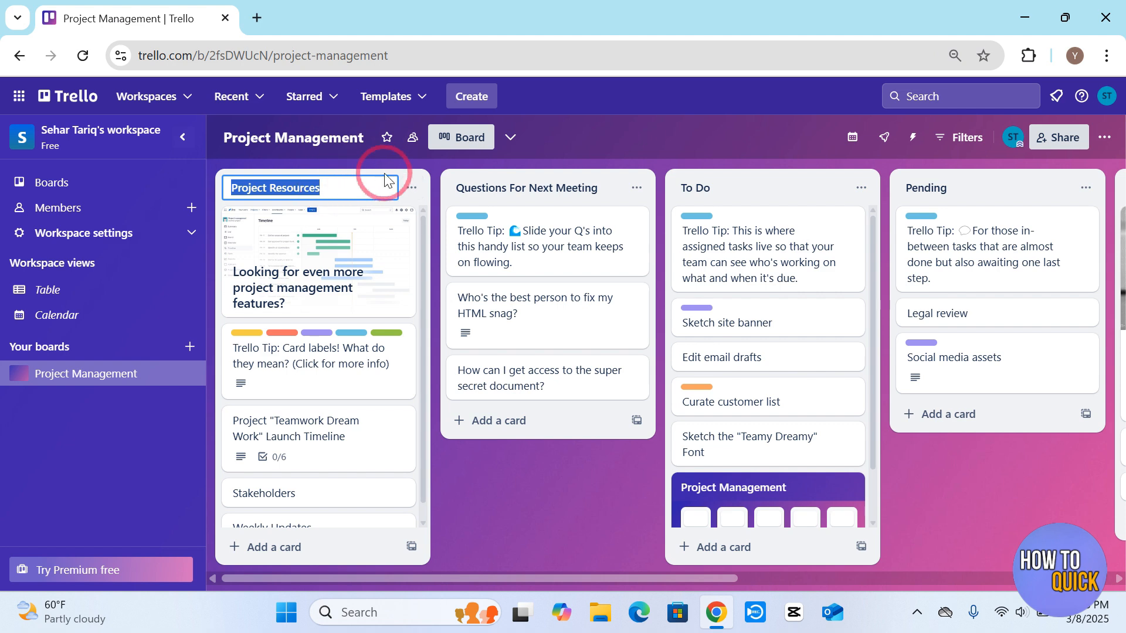
pyautogui.click(521, 186)
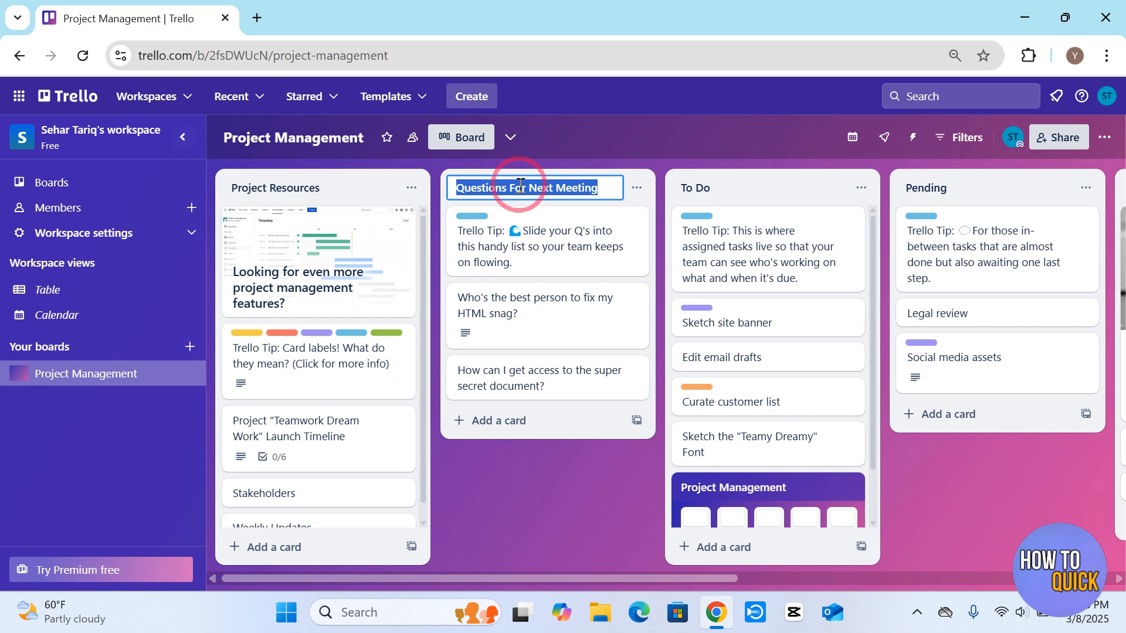
pyautogui.click(698, 185)
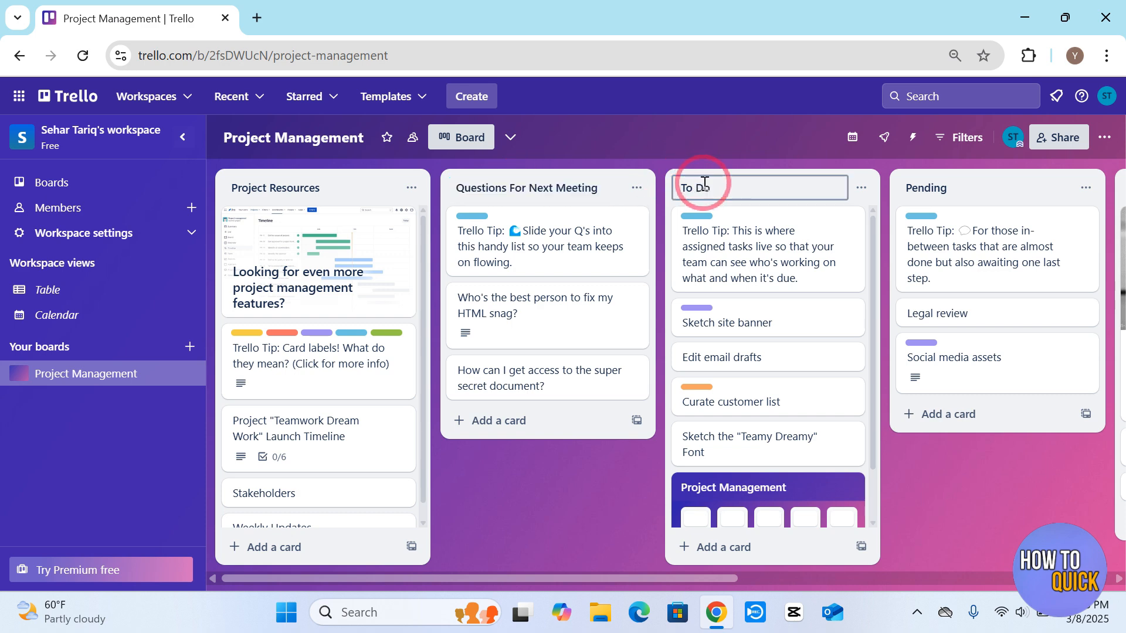
pyautogui.click(925, 185)
pyautogui.hscroll(5, 925, 185)
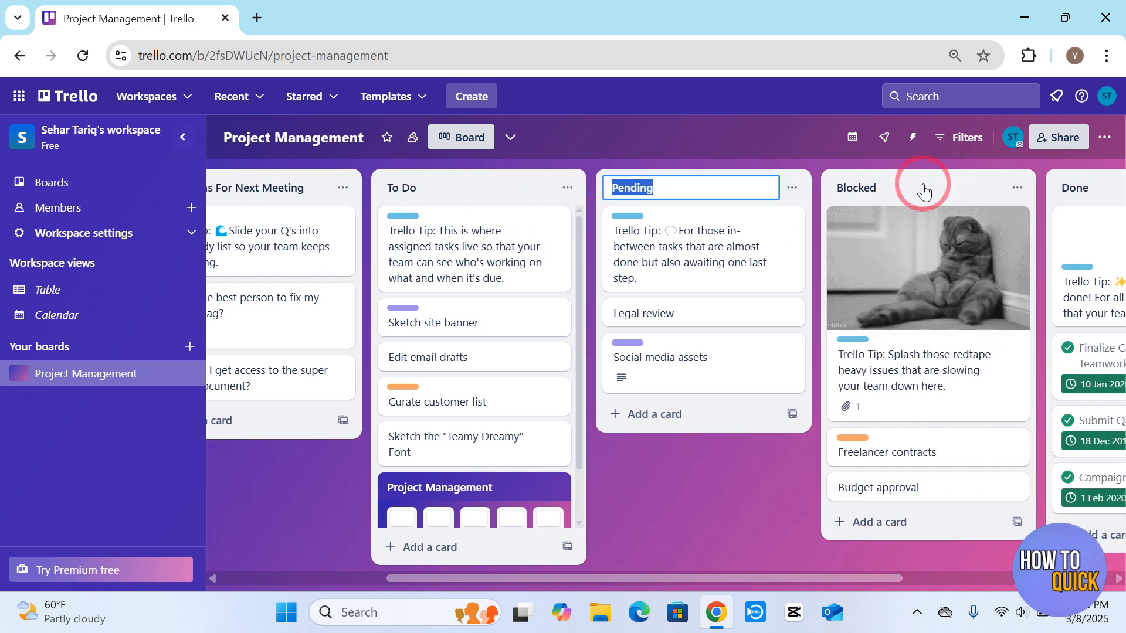
pyautogui.click(871, 188)
pyautogui.hscroll(4, 872, 187)
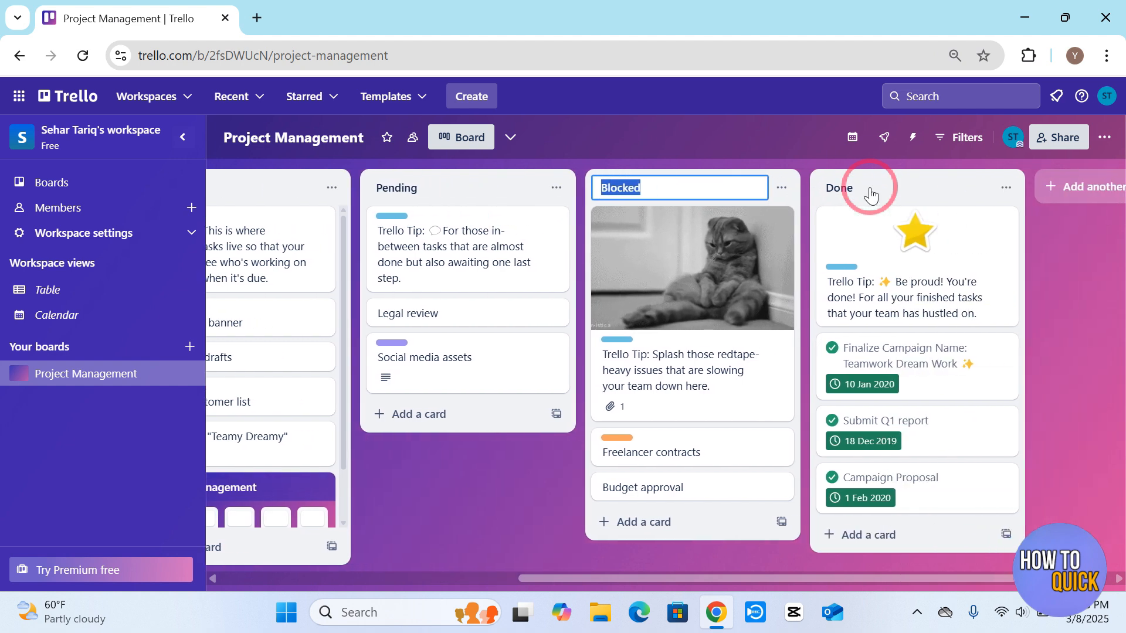
pyautogui.click(850, 189)
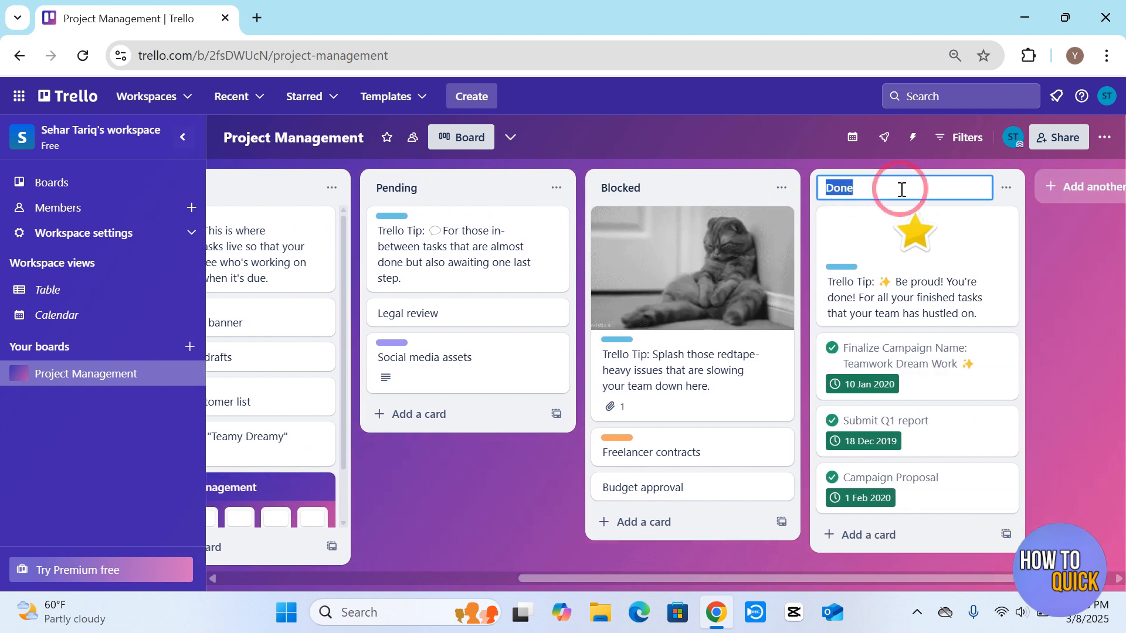
pyautogui.hscroll(2, 1082, 293)
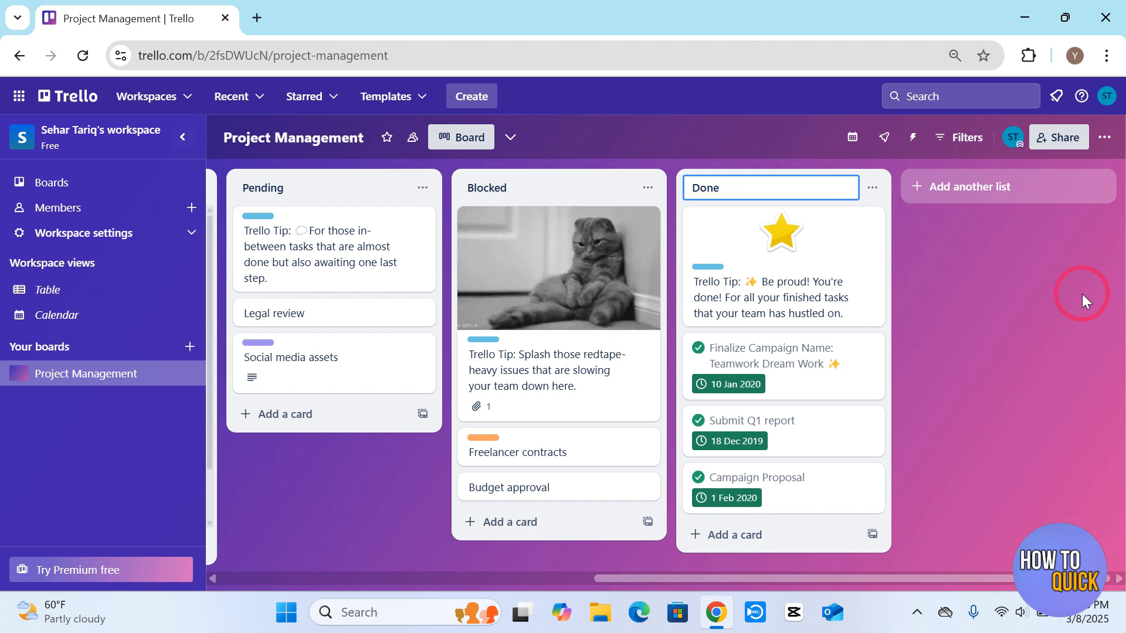
# Step: Open the blank form for adding another list, dismiss it, and look over the cards across the board
pyautogui.click(979, 216)
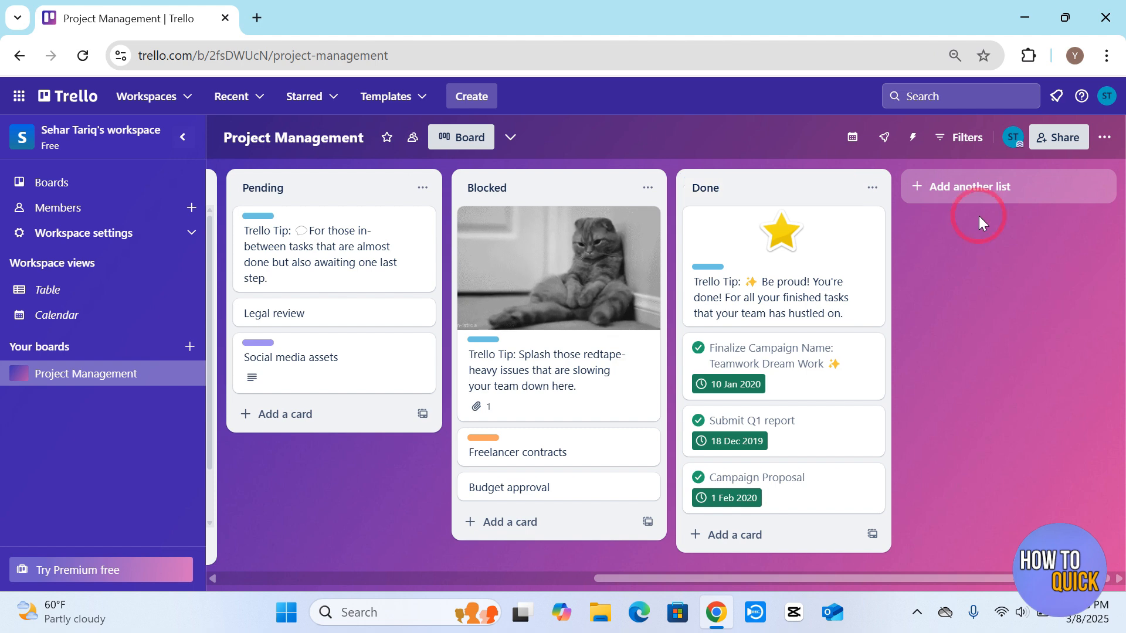
pyautogui.click(951, 185)
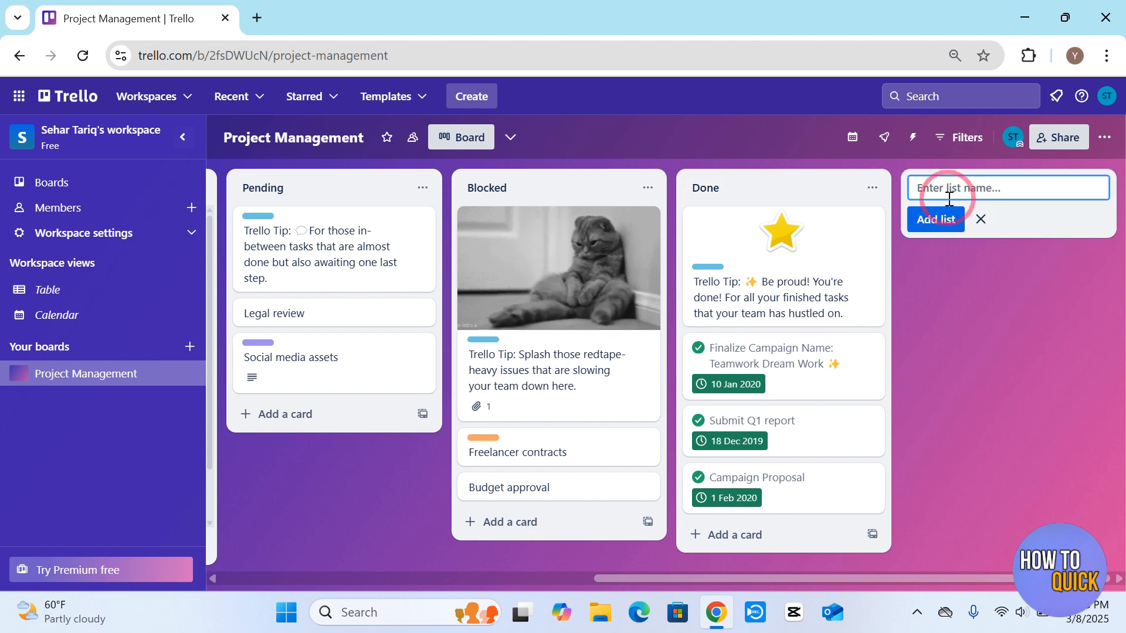
pyautogui.click(942, 257)
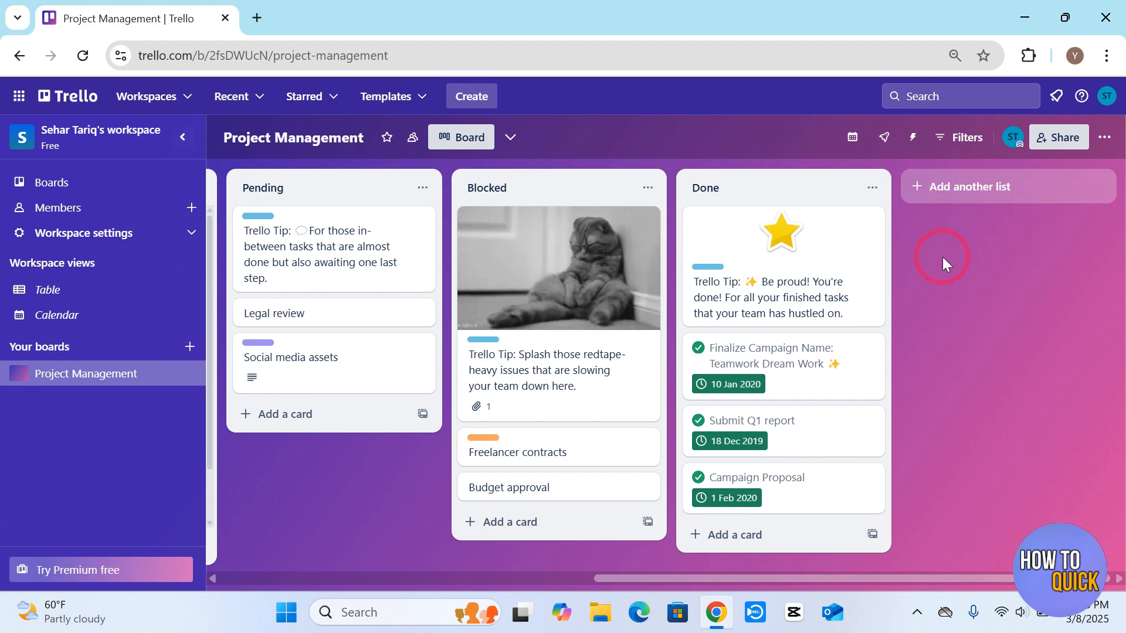
pyautogui.hscroll(-10, 591, 322)
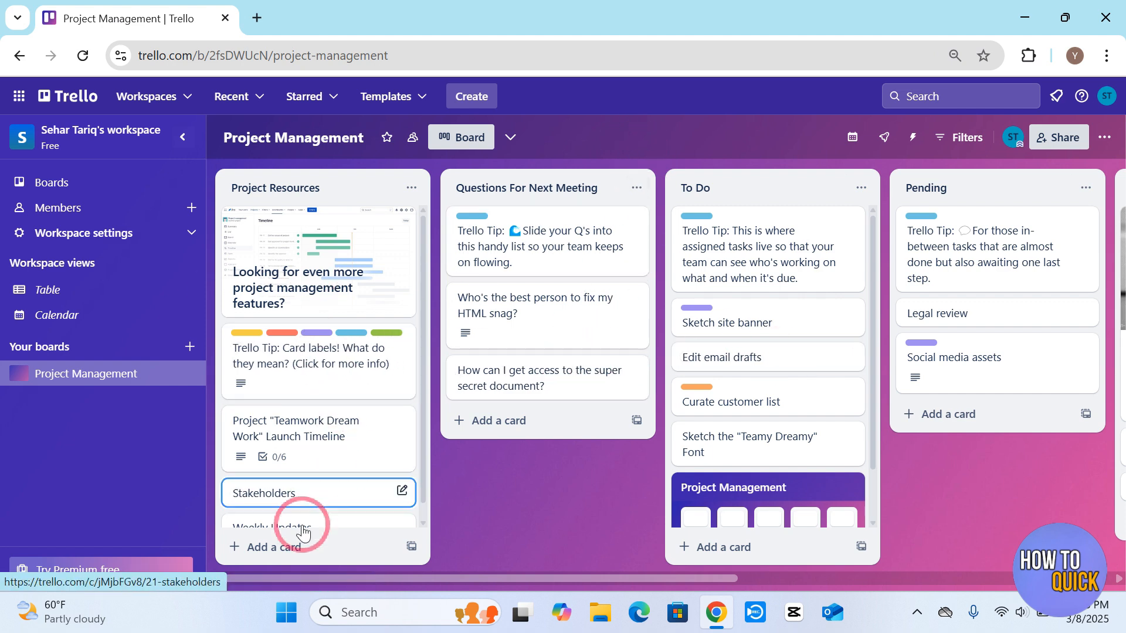
pyautogui.hscroll(4, 893, 248)
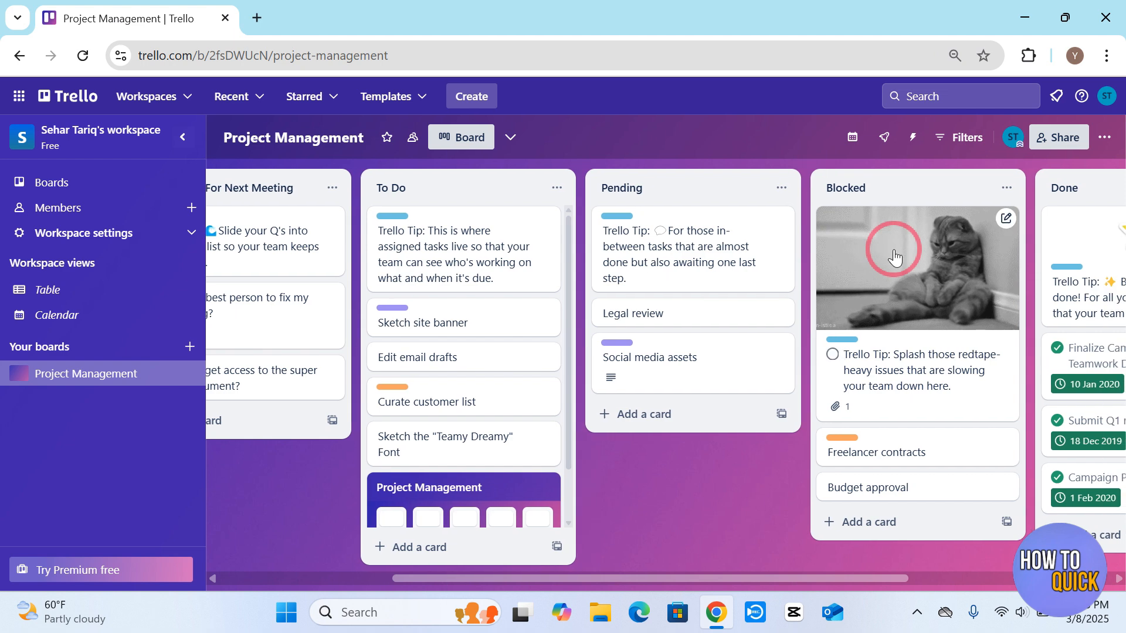
pyautogui.hscroll(-9, 894, 249)
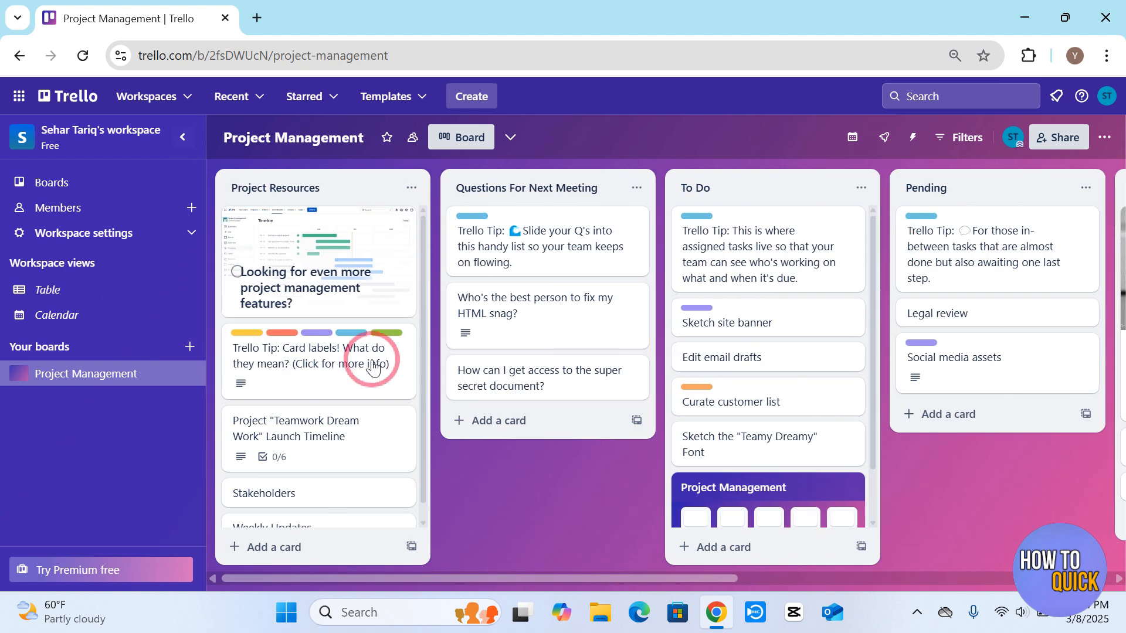
# Step: Recolor the Copy Request label to light green from the card labels tip card in Project Resources
pyautogui.scroll(-1, 372, 361)
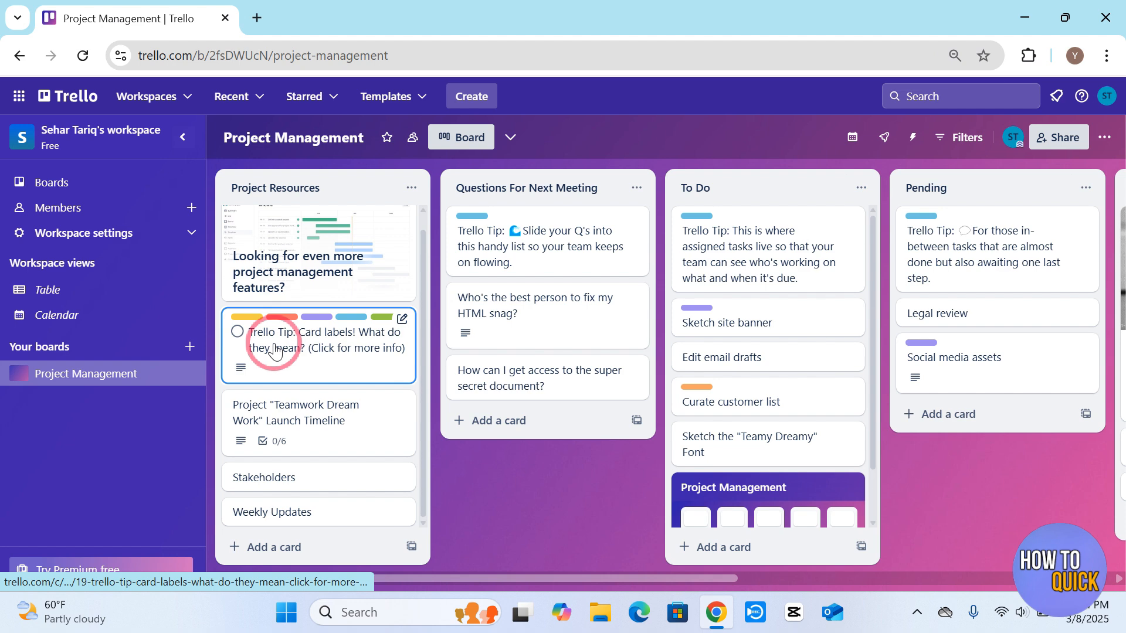
pyautogui.click(327, 361)
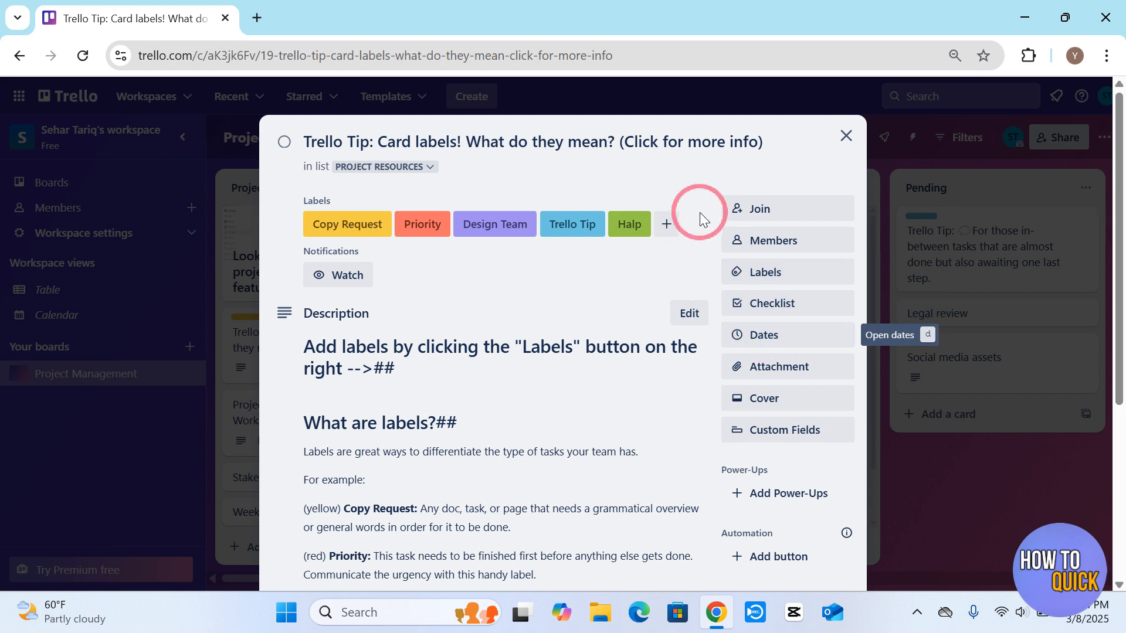
pyautogui.click(769, 281)
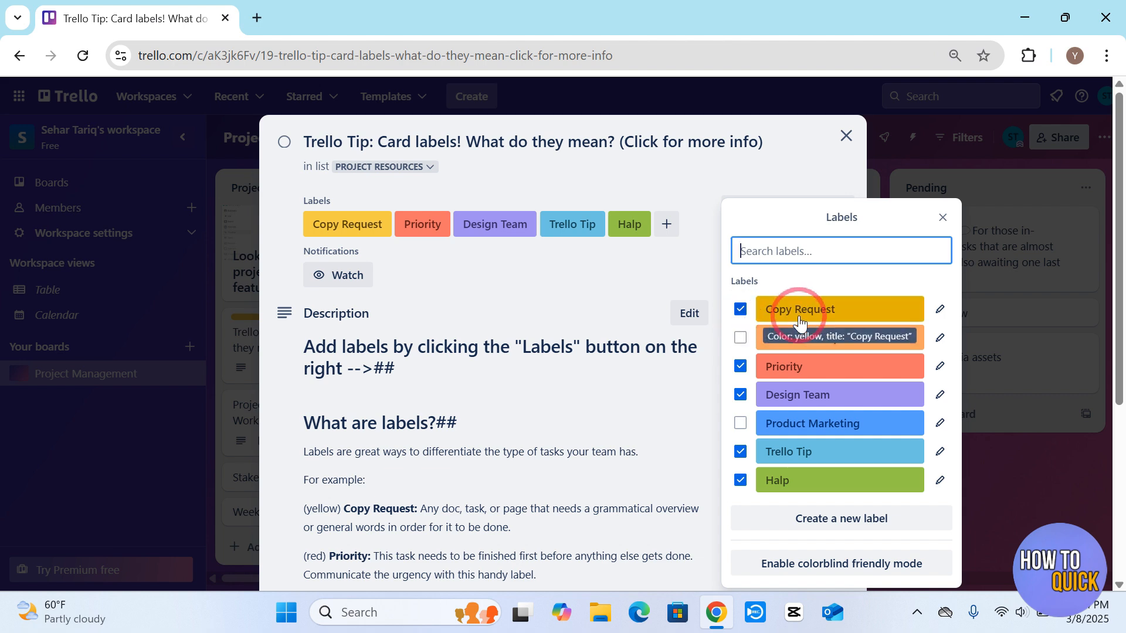
pyautogui.click(940, 311)
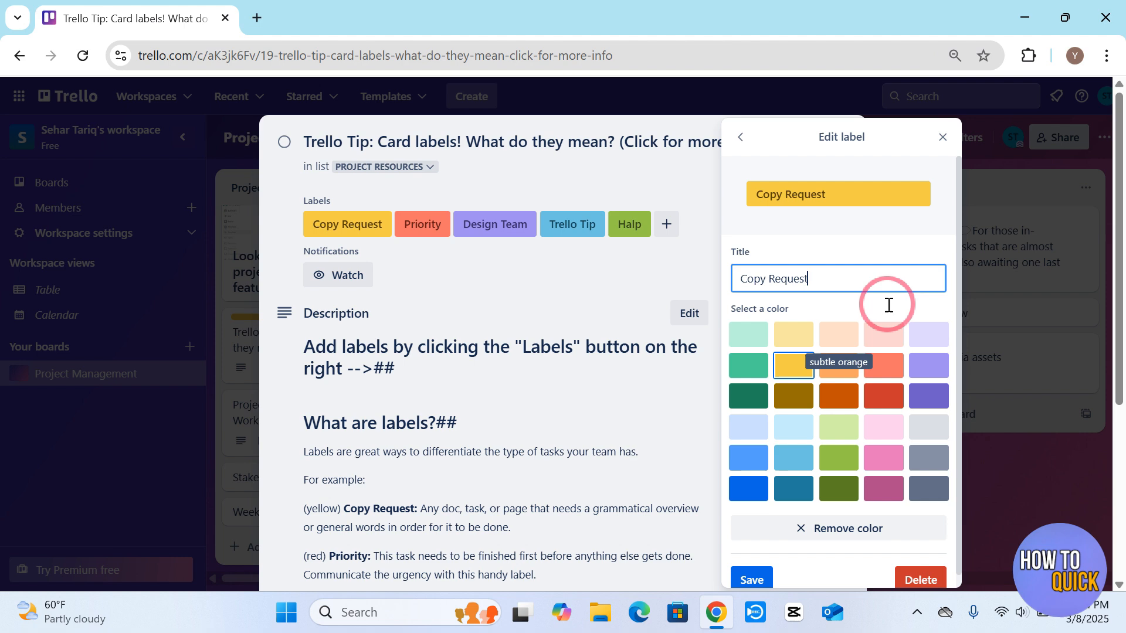
pyautogui.click(843, 526)
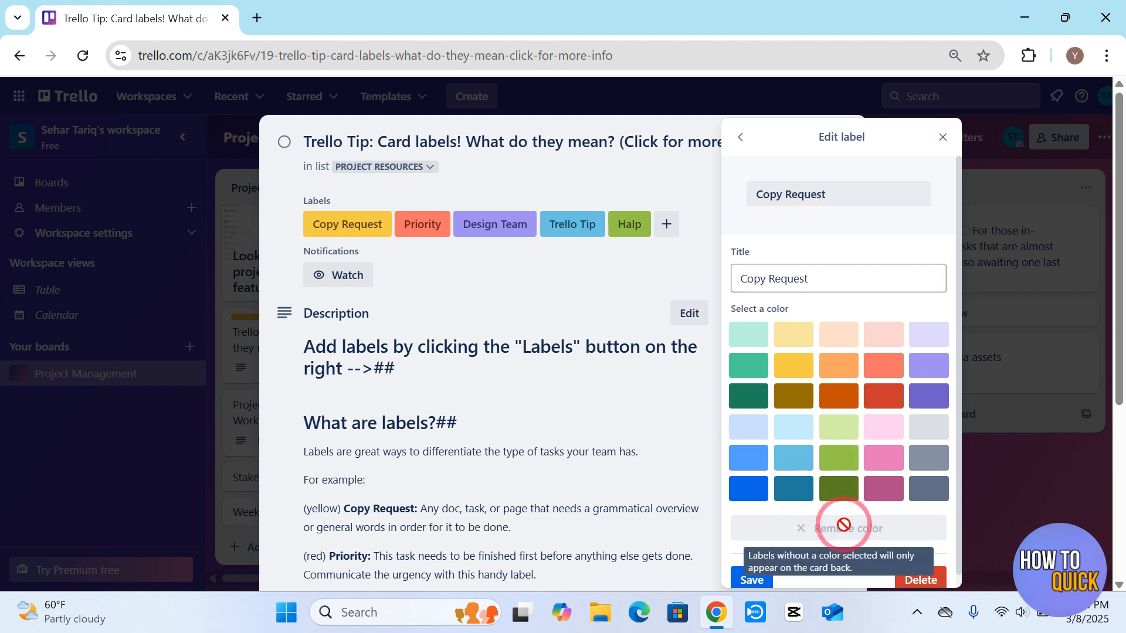
pyautogui.click(763, 337)
pyautogui.click(753, 579)
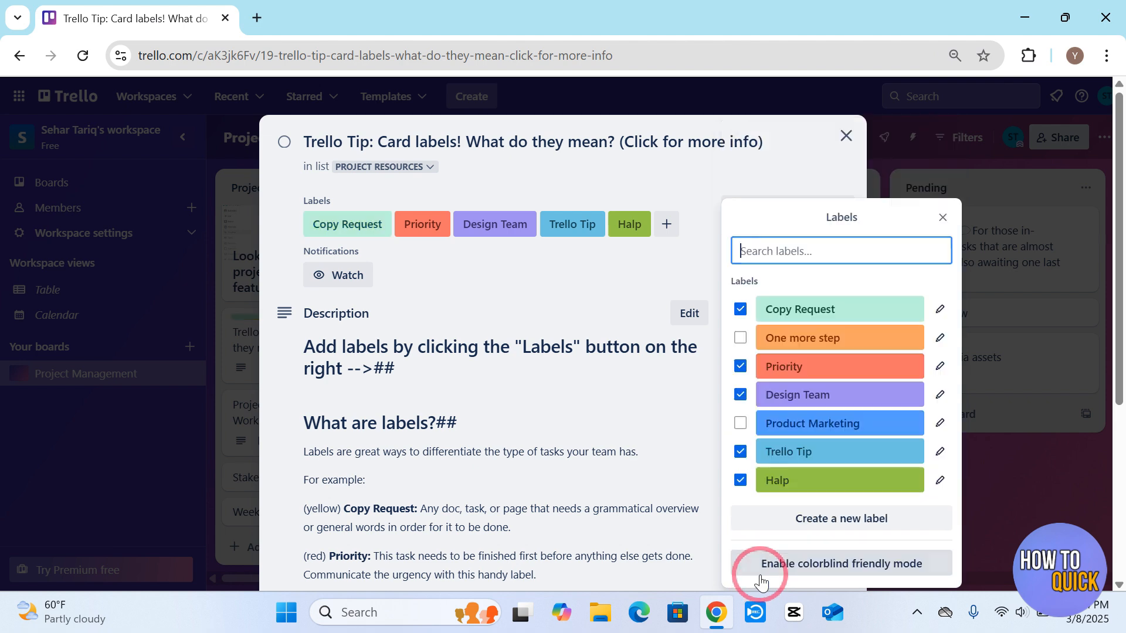
pyautogui.click(633, 407)
# Step: Review the card's label options and its description of what the labels mean, and close the card
pyautogui.click(364, 235)
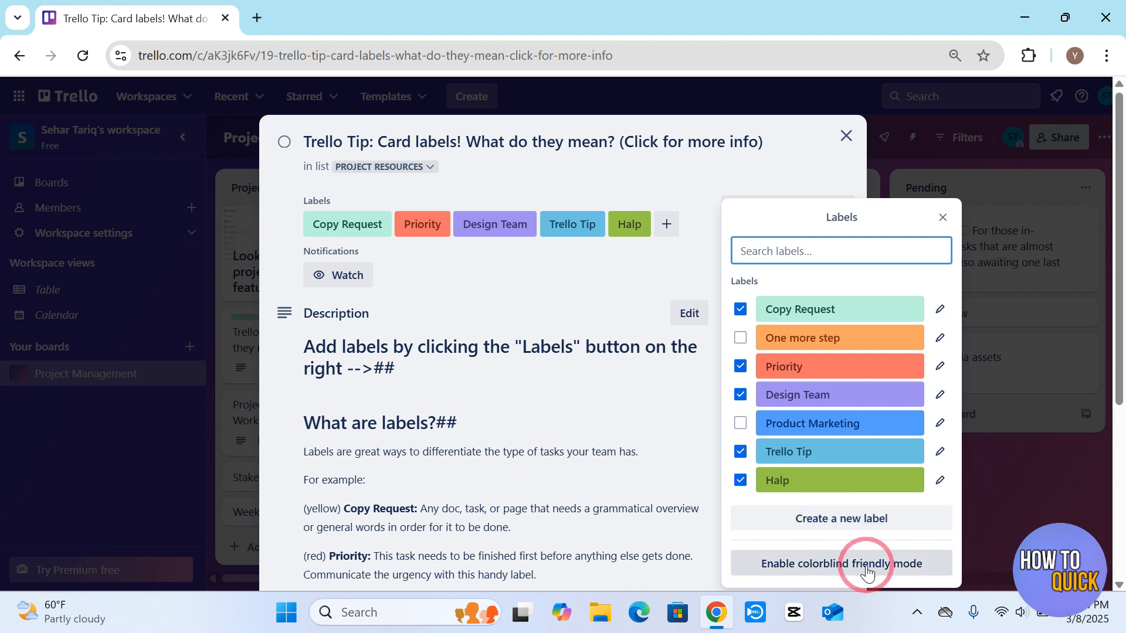
pyautogui.click(680, 413)
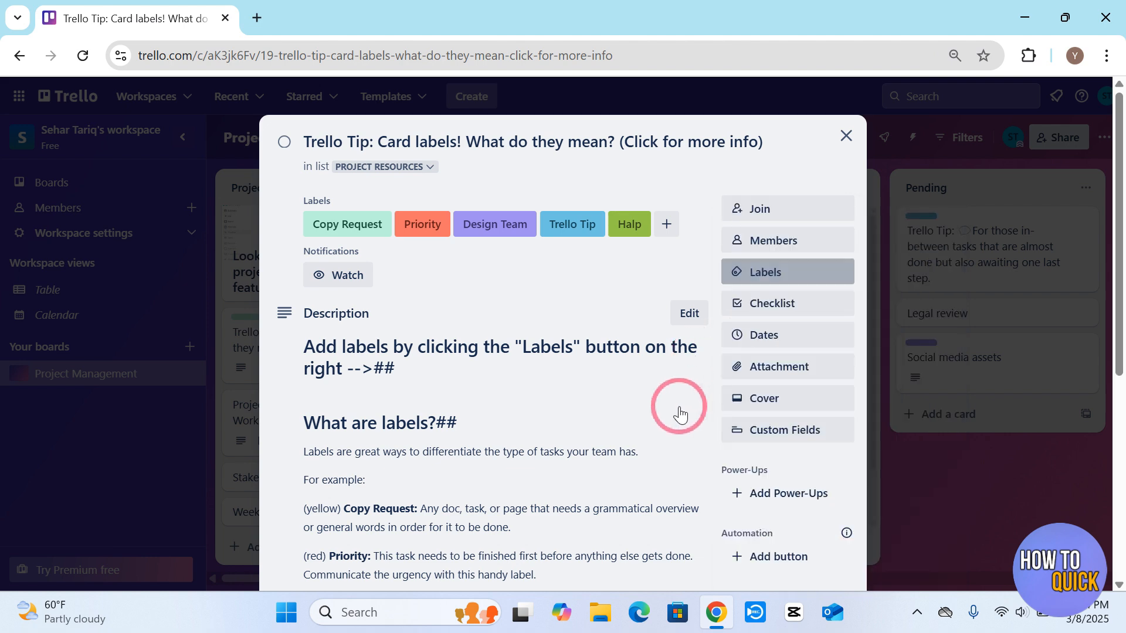
pyautogui.scroll(-3, 680, 413)
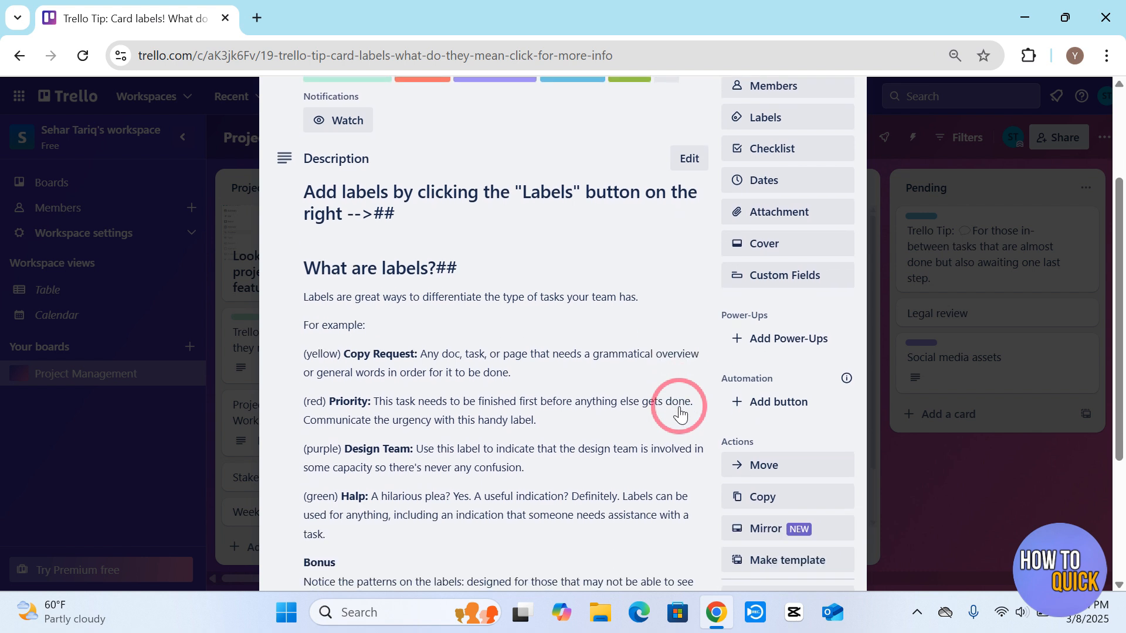
pyautogui.scroll(-1, 677, 410)
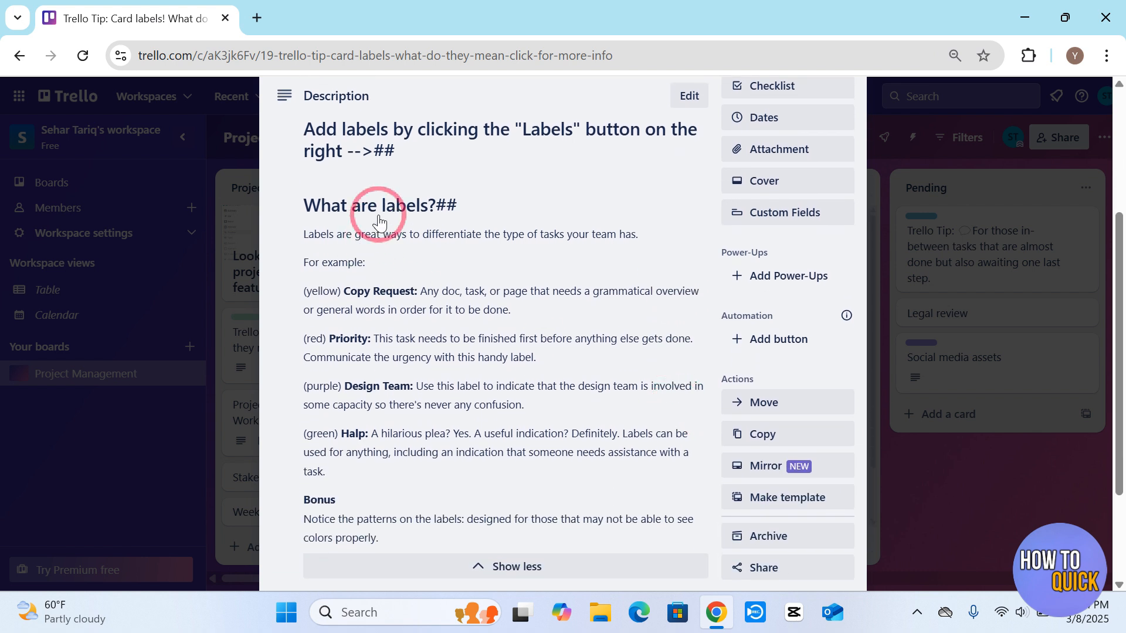
pyautogui.scroll(-2, 364, 540)
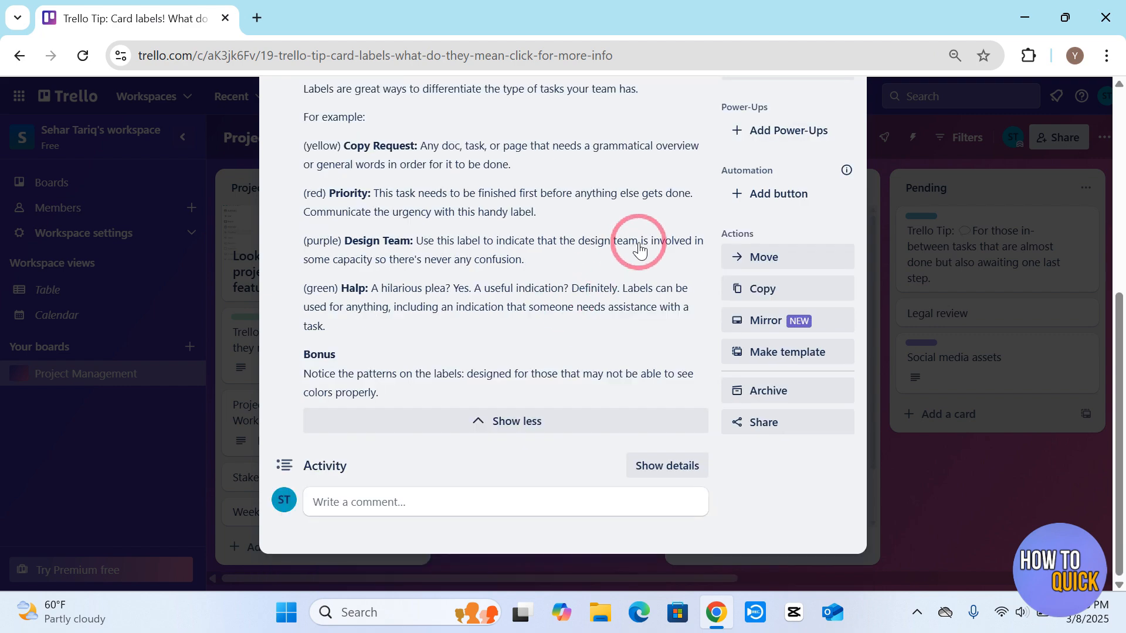
pyautogui.scroll(4, 638, 246)
pyautogui.scroll(1, 639, 251)
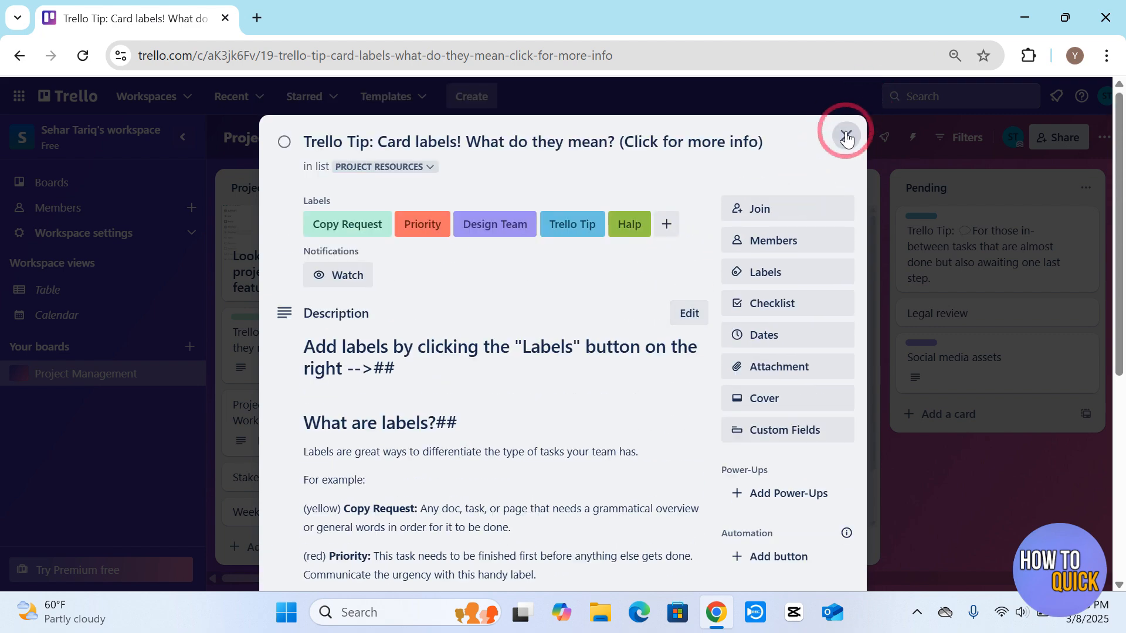
pyautogui.click(846, 138)
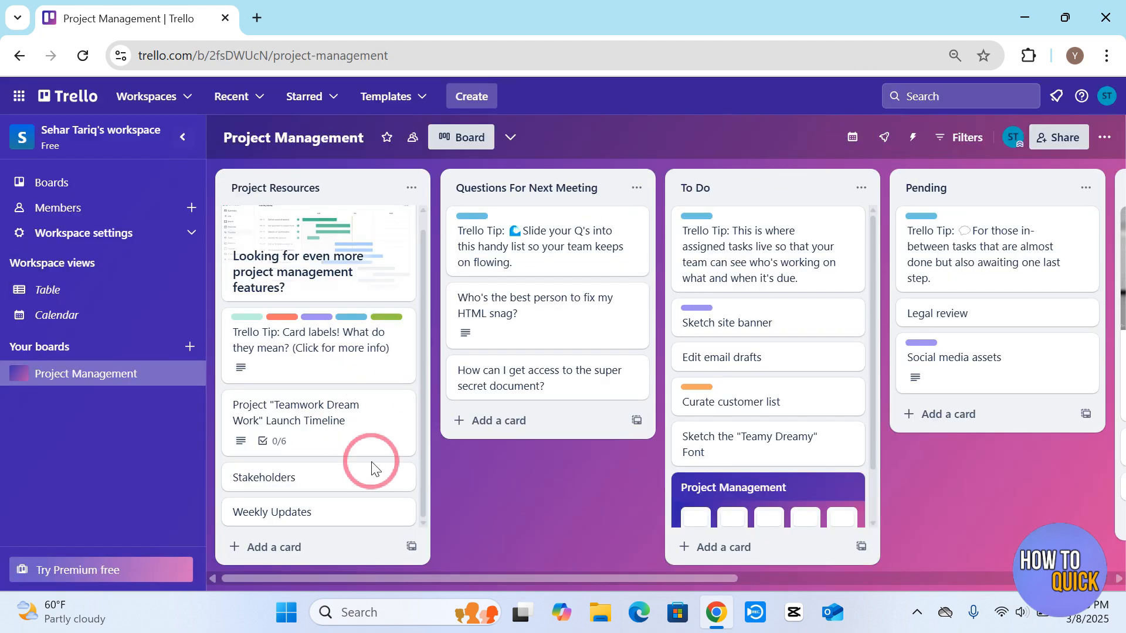
# Step: Return to the workspace home, start a new blank board and review the additional background photos and colors
pyautogui.hscroll(3, 712, 354)
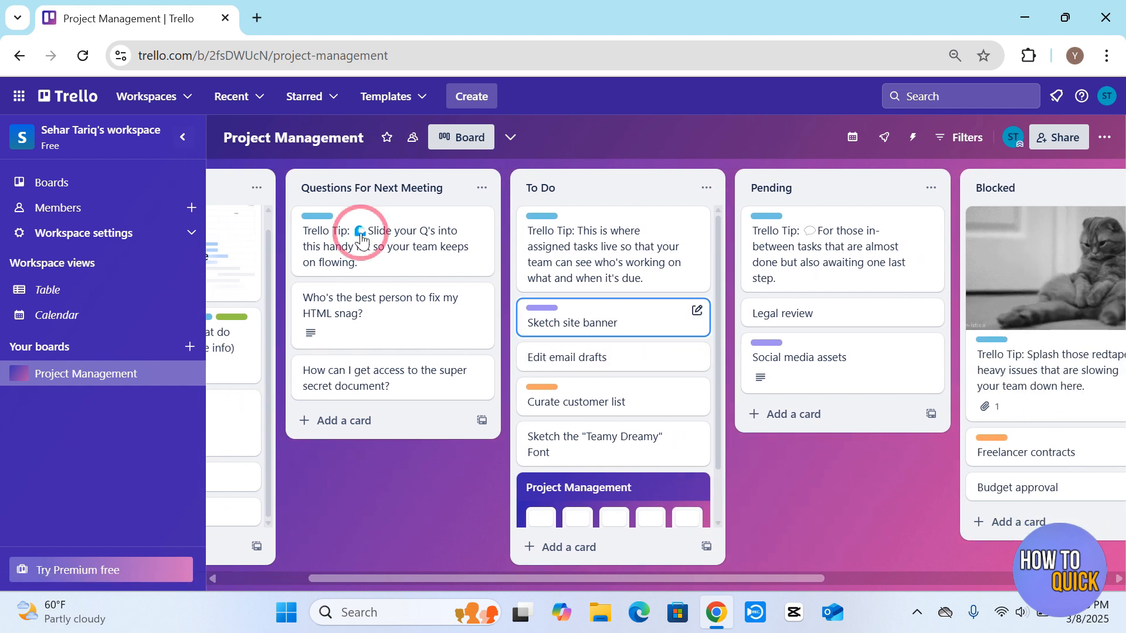
pyautogui.click(80, 101)
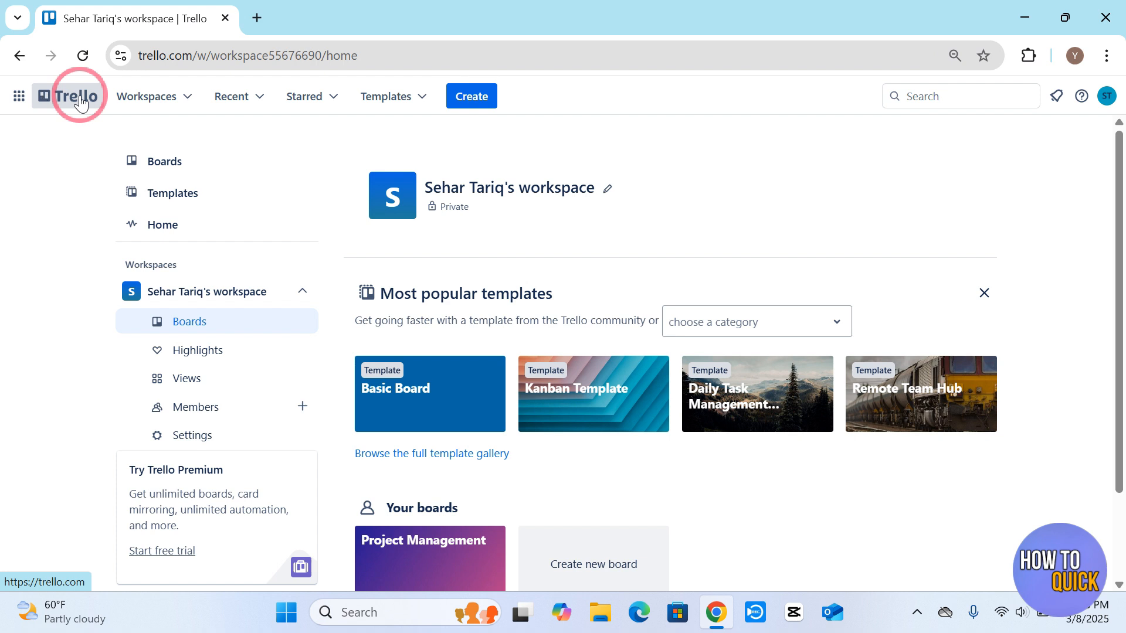
pyautogui.click(482, 102)
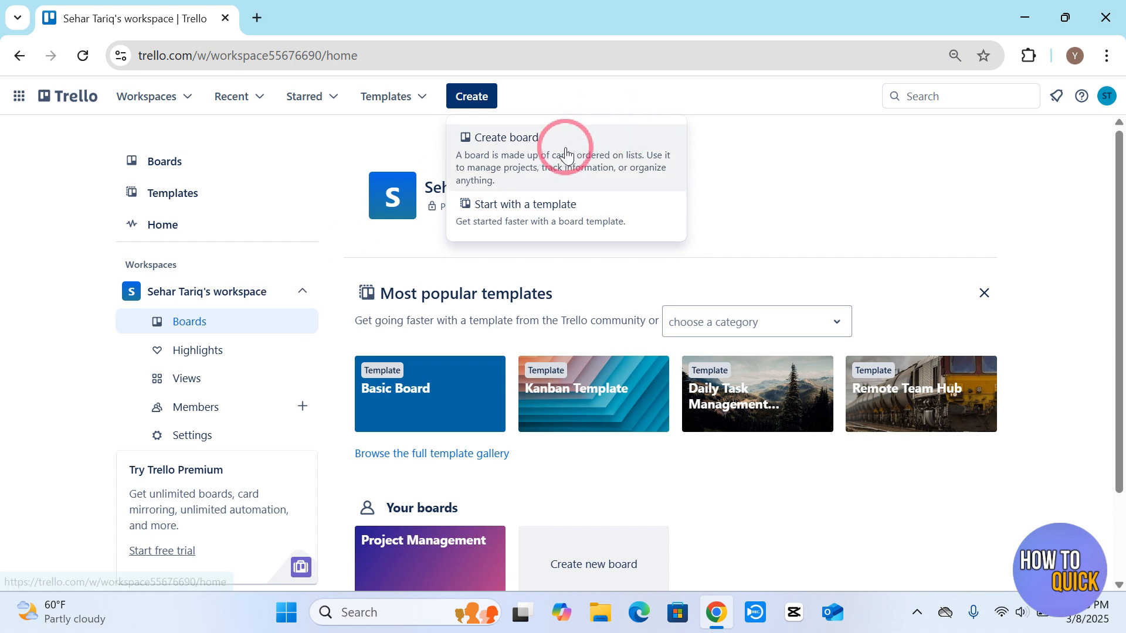
pyautogui.click(556, 164)
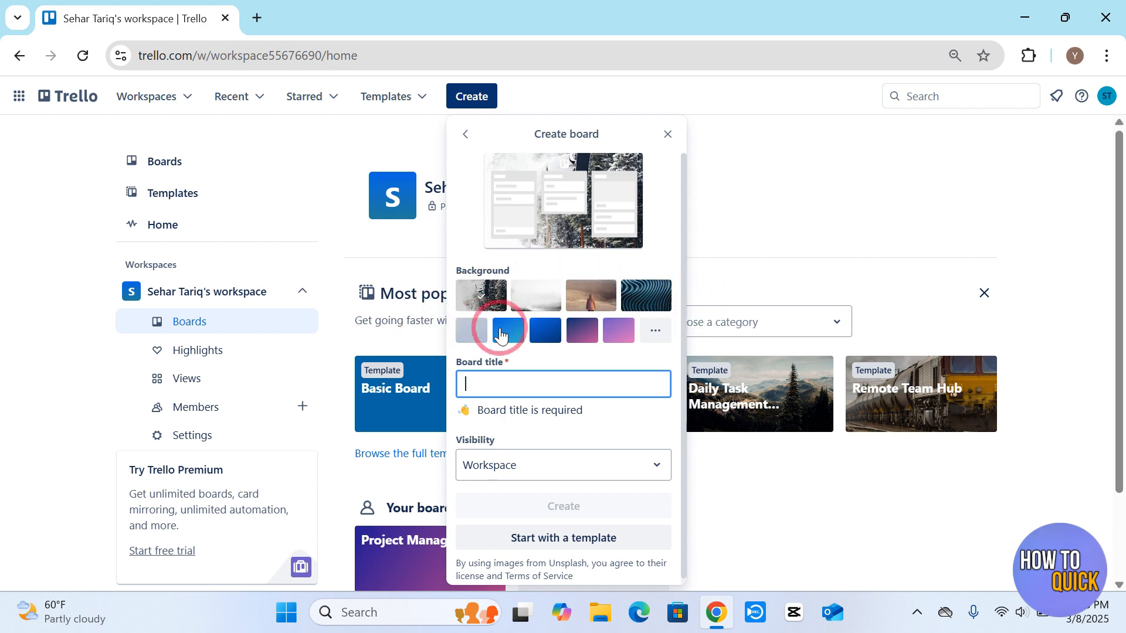
pyautogui.click(653, 338)
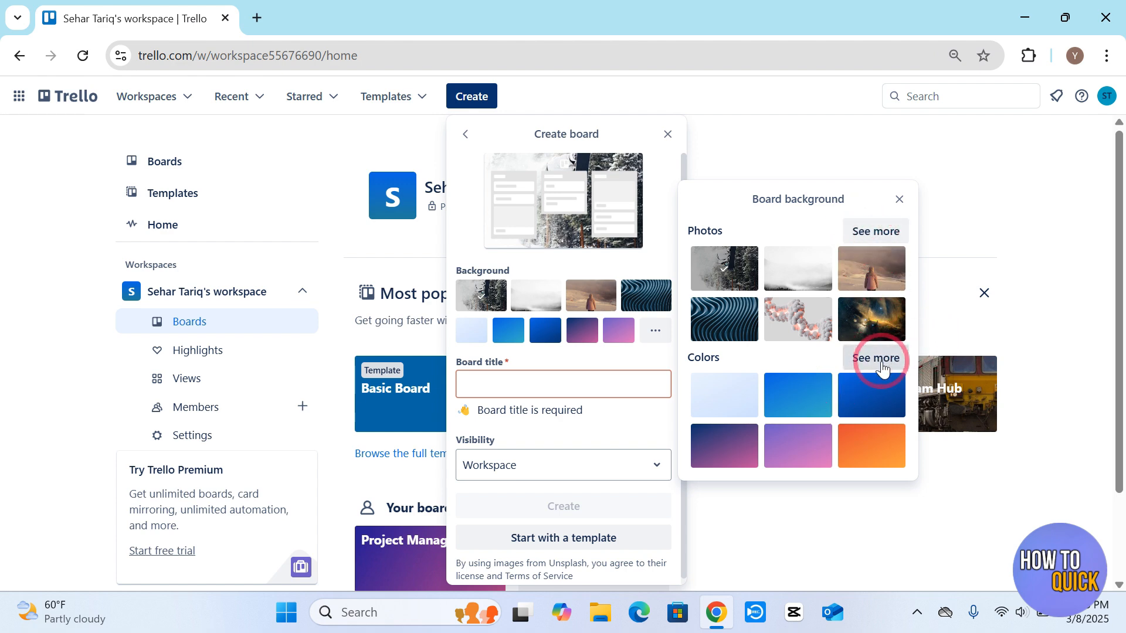
pyautogui.click(629, 367)
# Step: Choose the pale misty landscape photo as the new board's background and title the board "youtube"
pyautogui.click(536, 300)
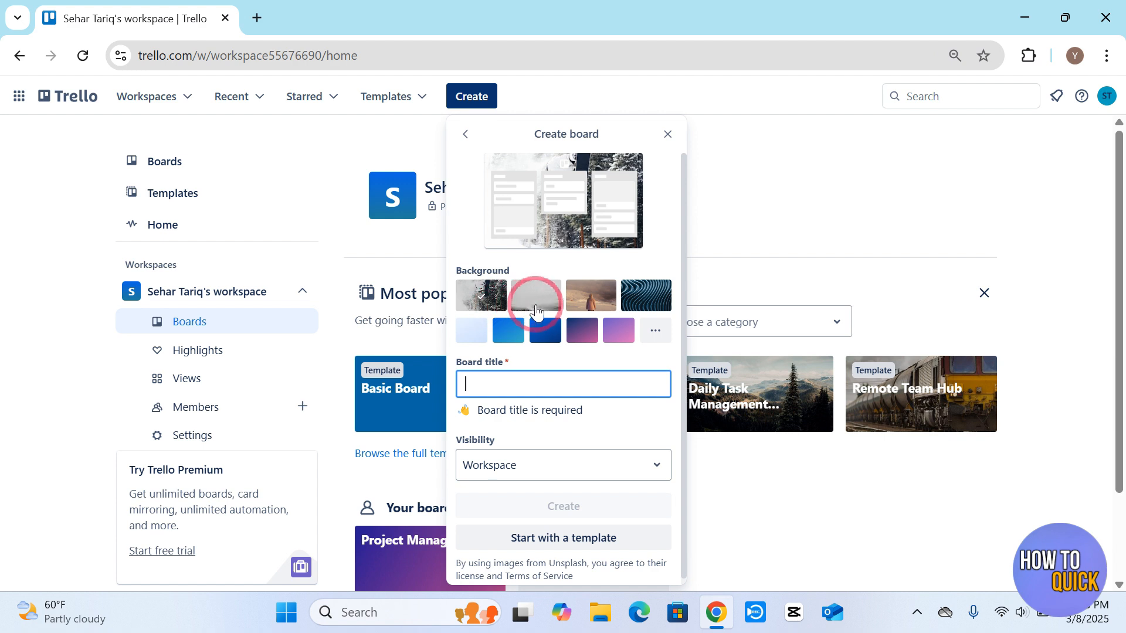
pyautogui.click(503, 383)
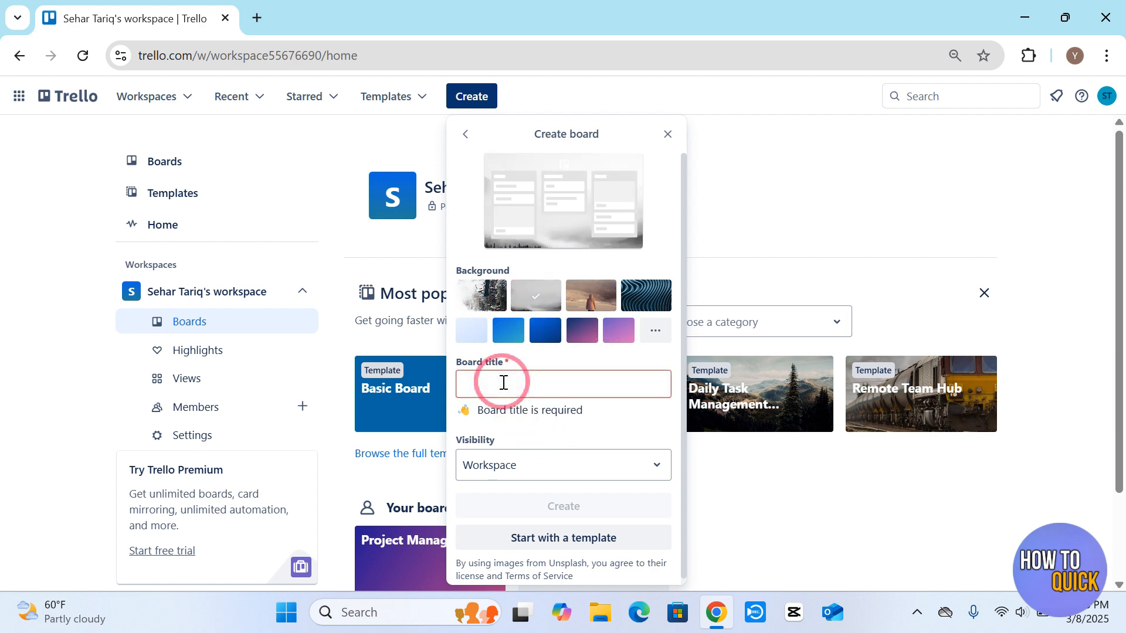
pyautogui.write('youtube')
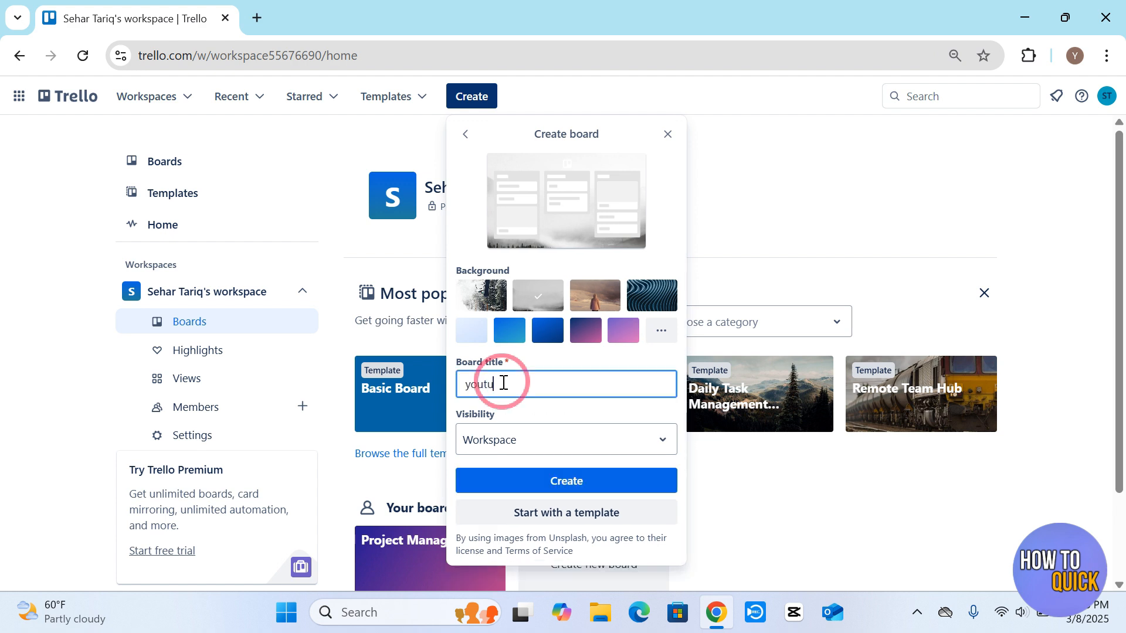
# Step: Review the Private, Workspace and Public visibility options, choose Workspace, and create the board
pyautogui.click(507, 444)
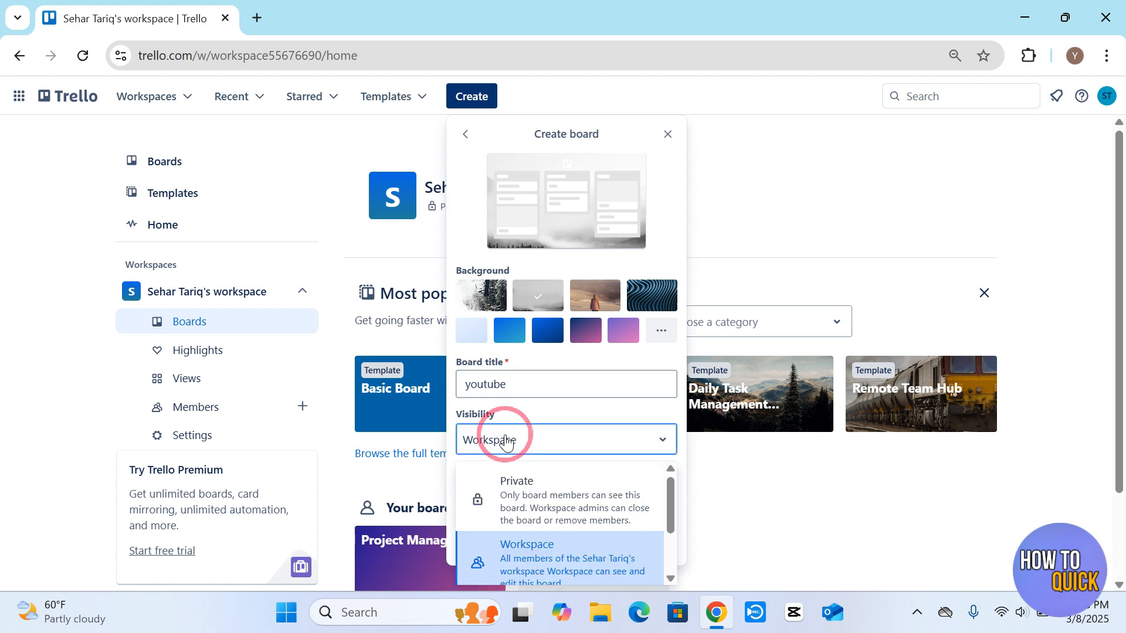
pyautogui.scroll(-2, 528, 566)
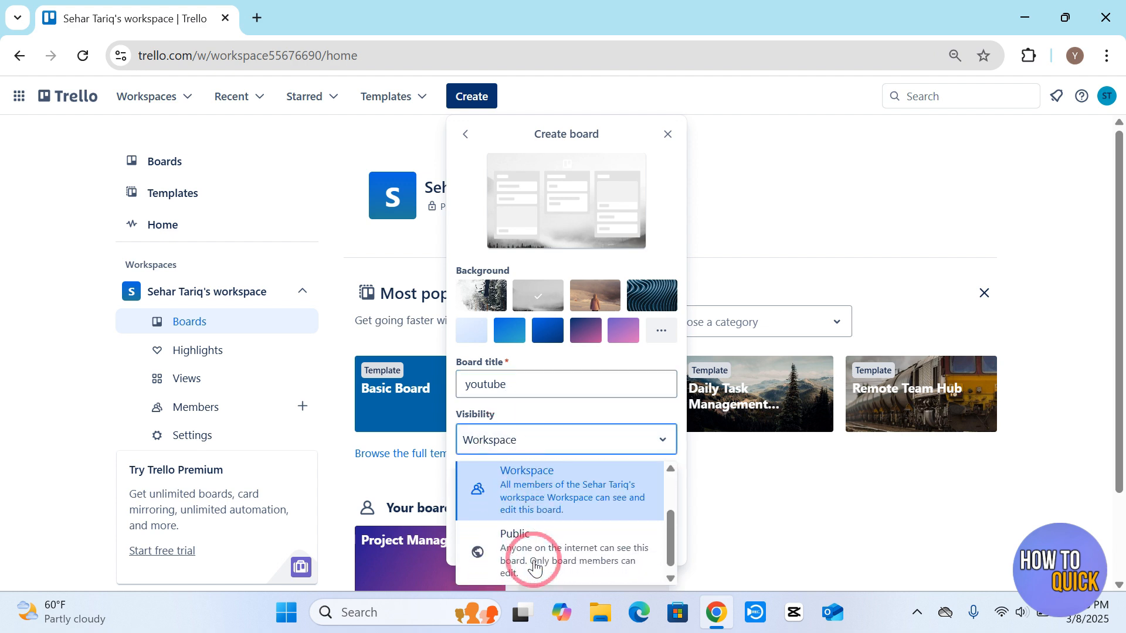
pyautogui.scroll(2, 530, 563)
pyautogui.scroll(-1, 534, 480)
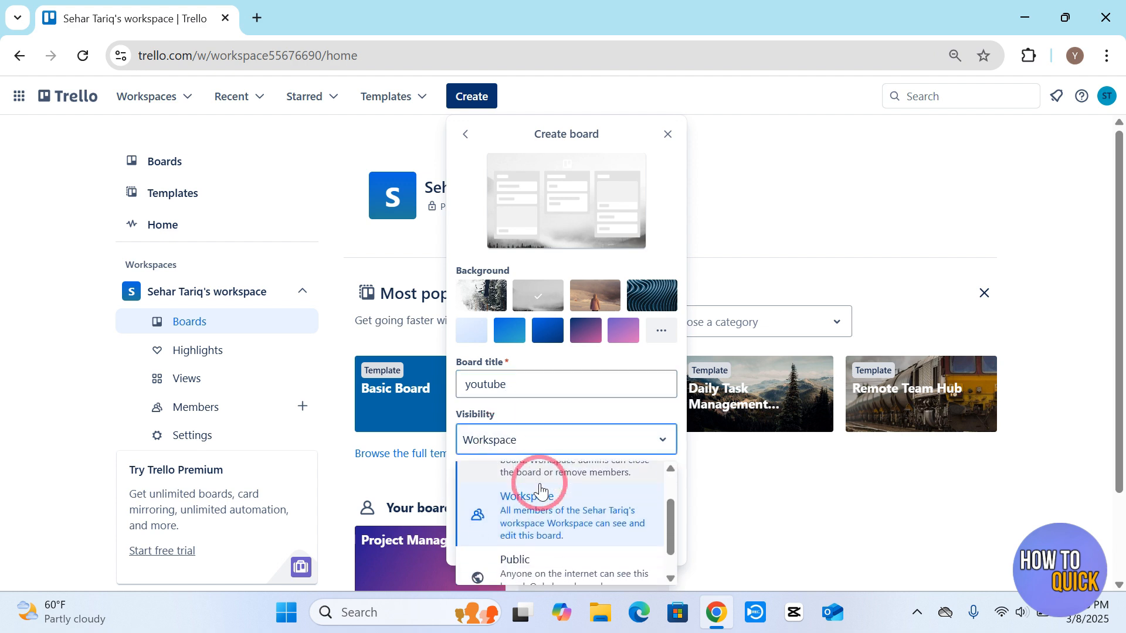
pyautogui.scroll(-1, 532, 503)
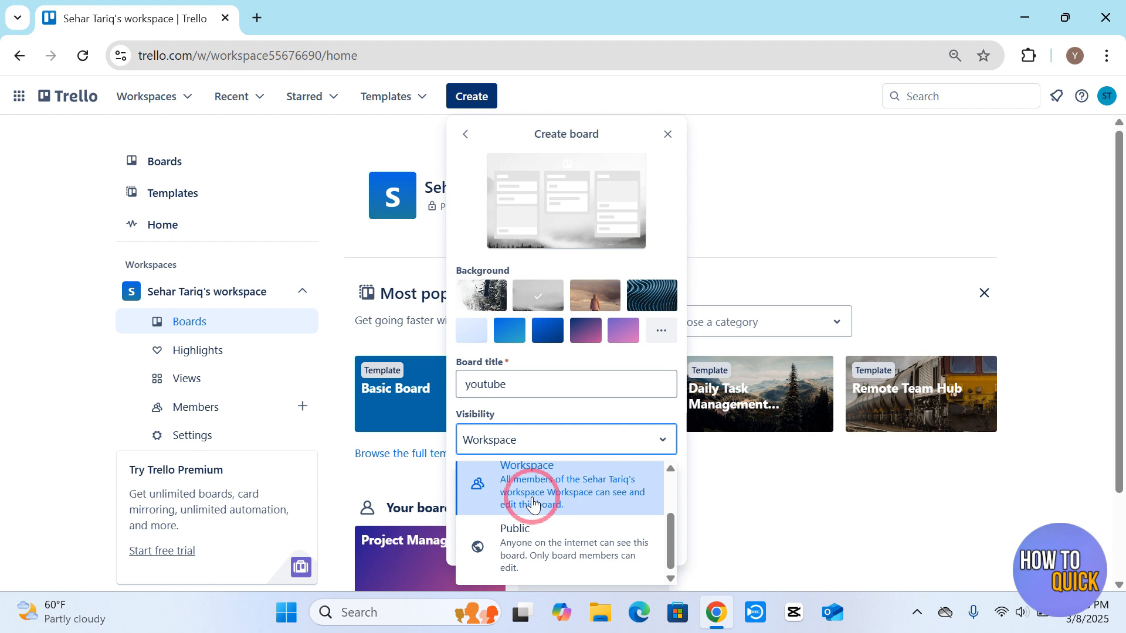
pyautogui.scroll(1, 519, 548)
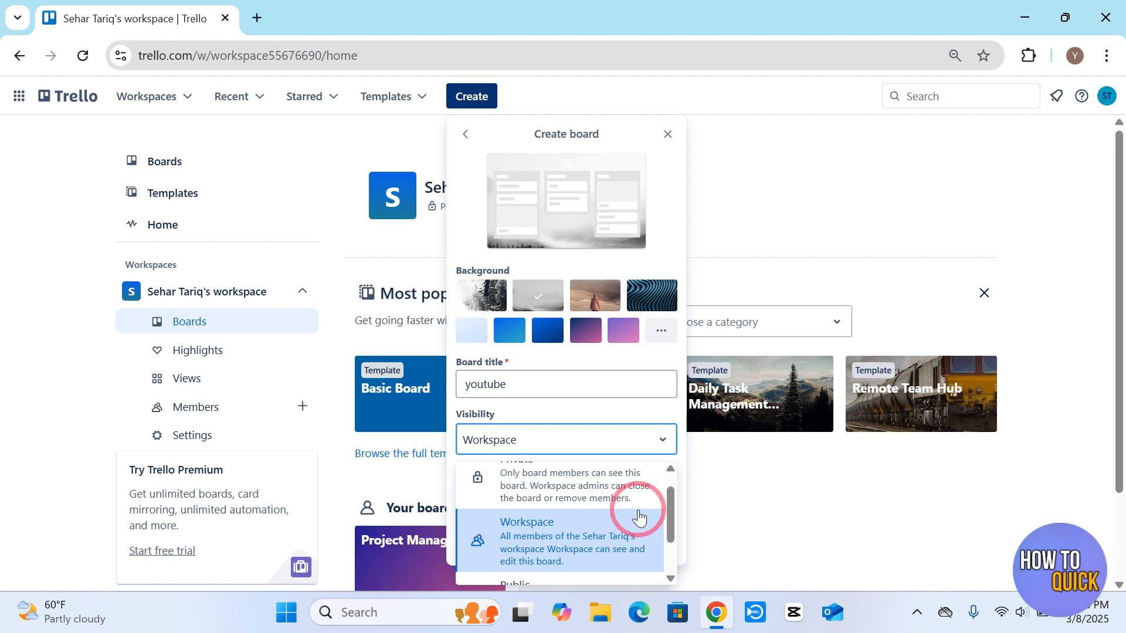
pyautogui.scroll(1, 639, 517)
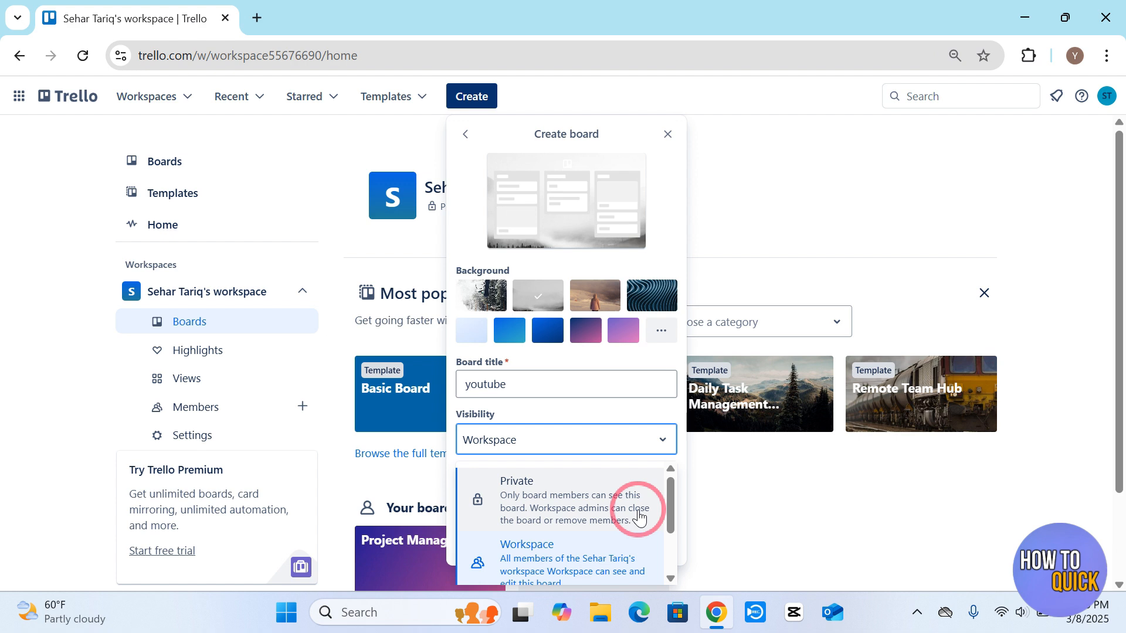
pyautogui.scroll(-2, 607, 554)
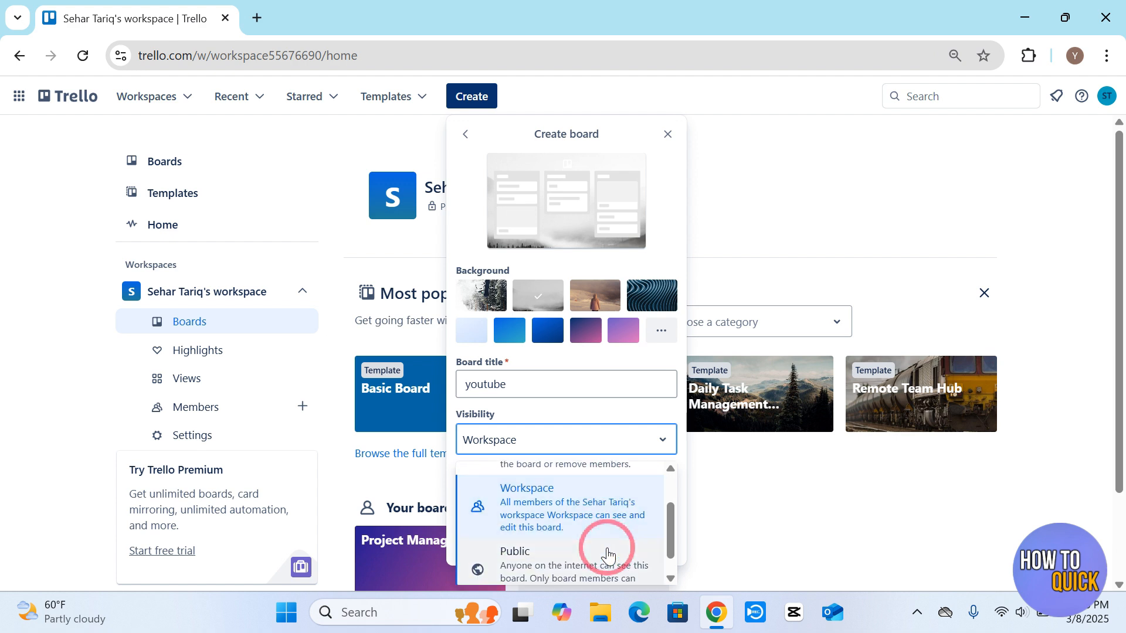
pyautogui.scroll(2, 608, 554)
pyautogui.scroll(-3, 608, 554)
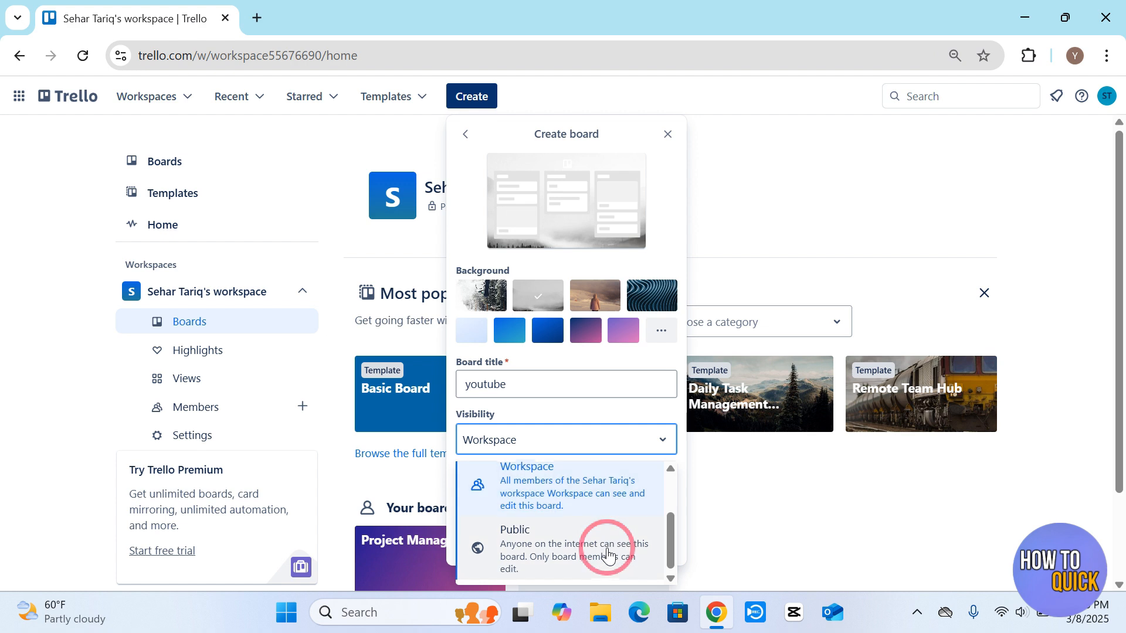
pyautogui.scroll(2, 609, 556)
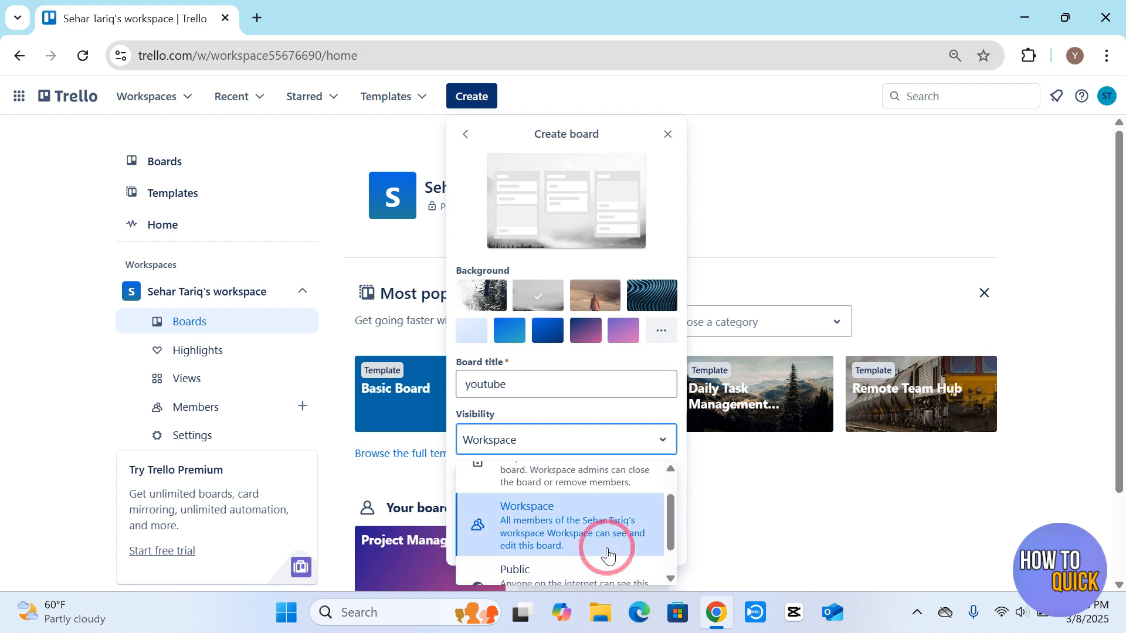
pyautogui.click(534, 532)
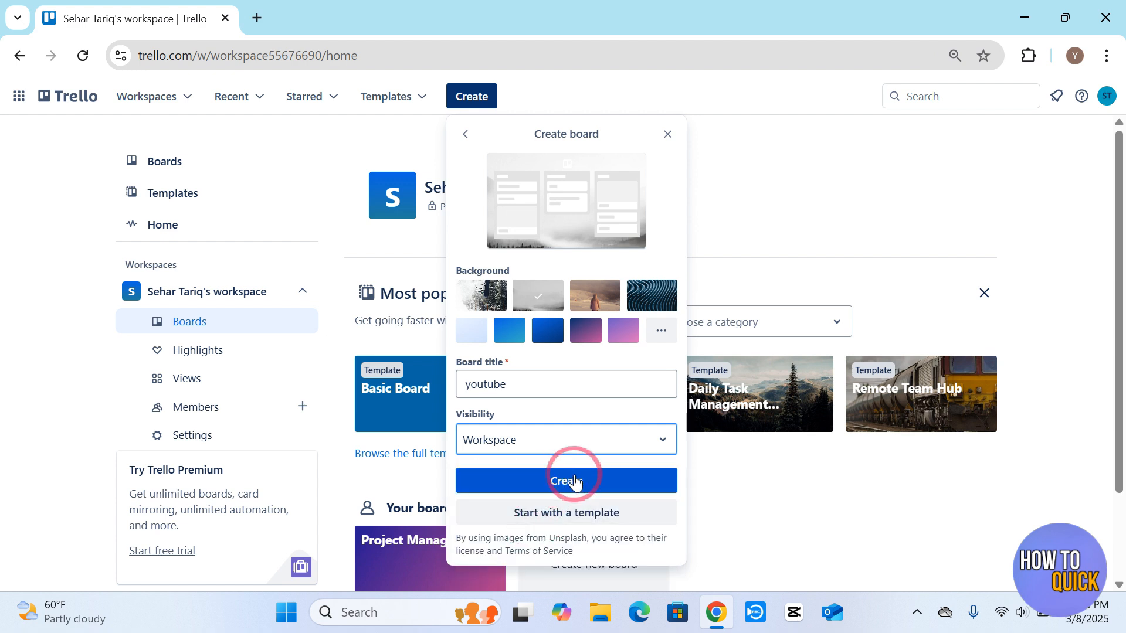
pyautogui.click(591, 480)
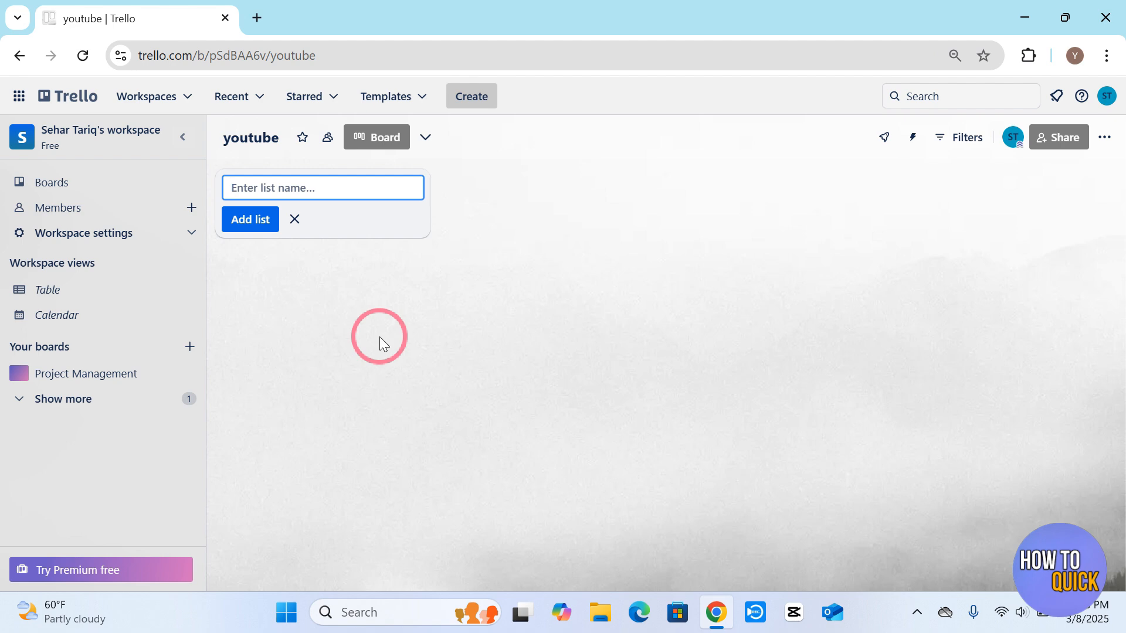
# Step: Add a first list named "youtube" to the new board and dismiss the blank form for another list
pyautogui.write('youtube')
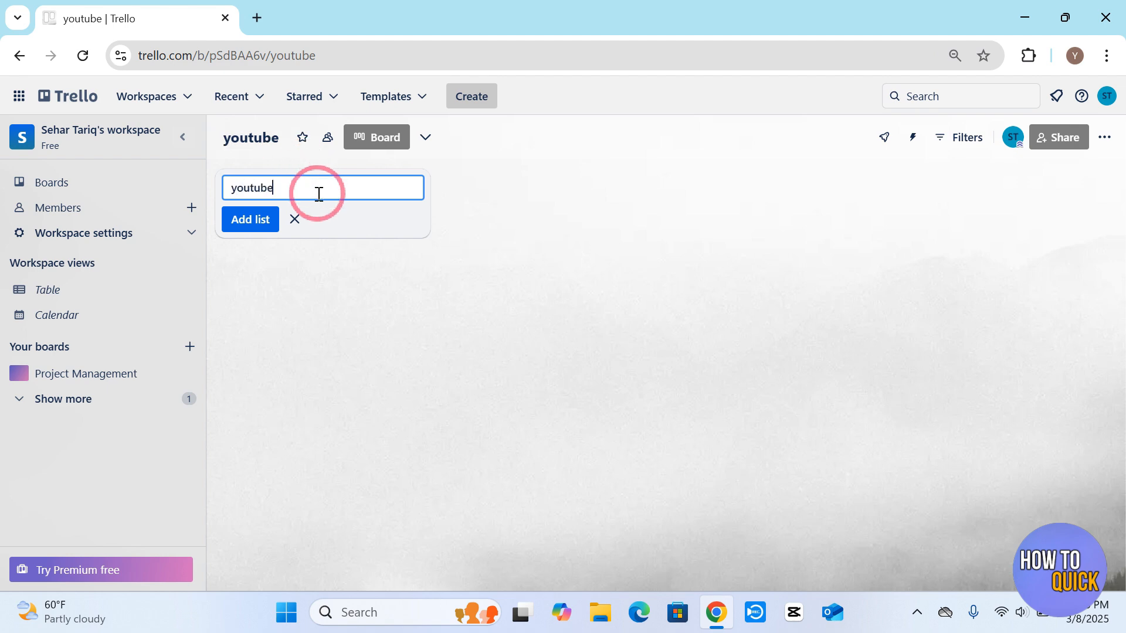
pyautogui.press('Return')
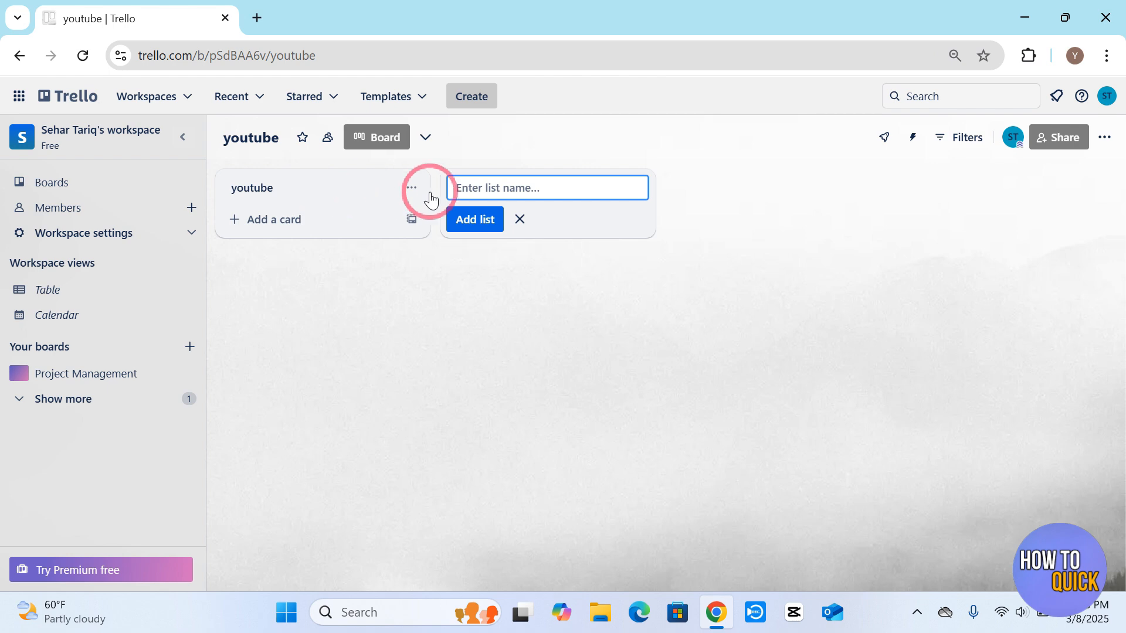
pyautogui.click(518, 222)
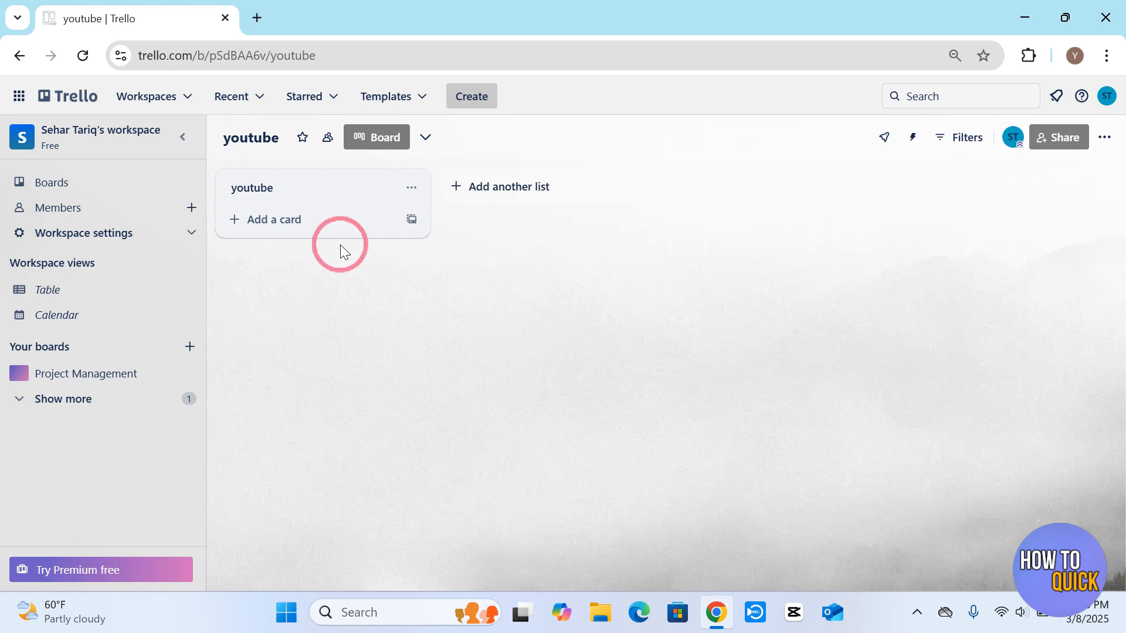
# Step: Add a card titled "how to change a thumbnail" to the youtube list and dismiss the blank card form
pyautogui.click(295, 229)
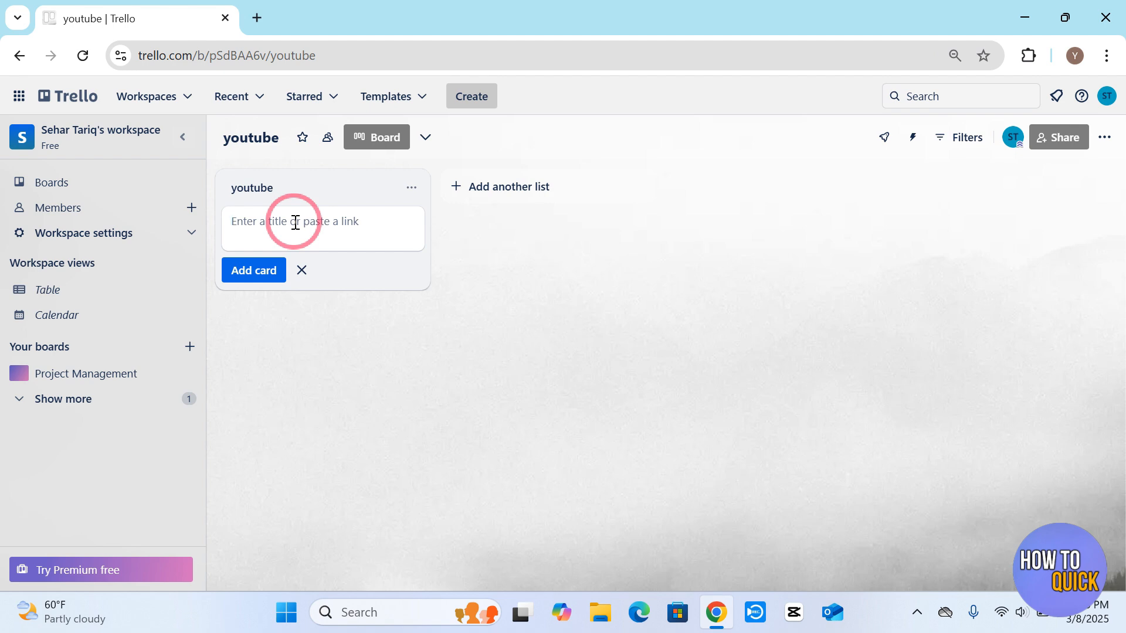
pyautogui.write('how to change')
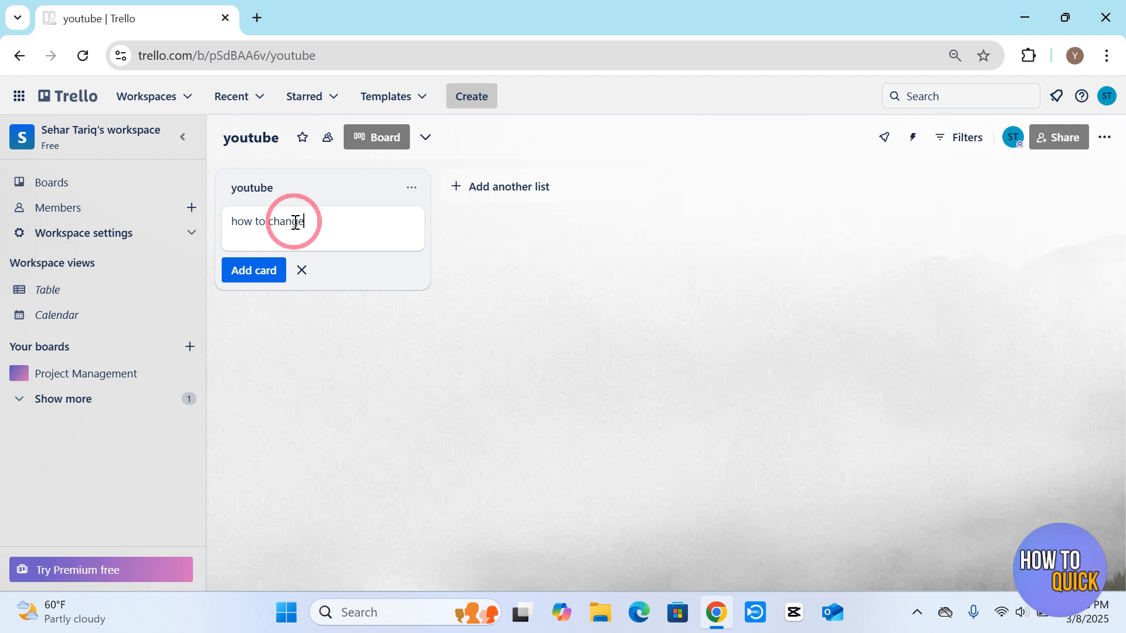
pyautogui.write(' a thumbnail')
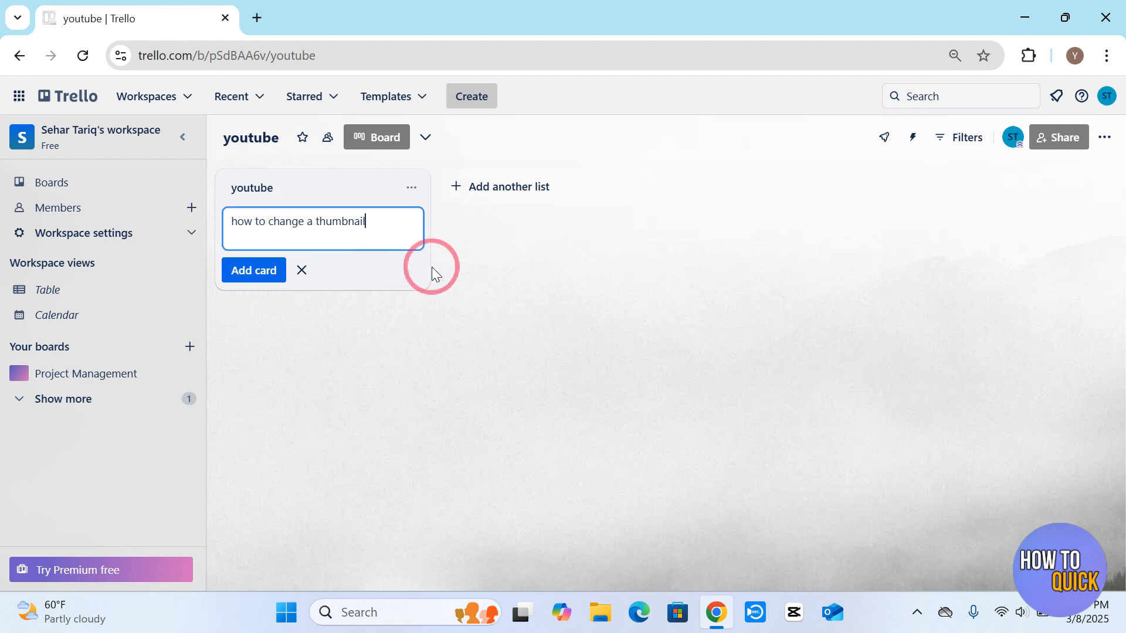
pyautogui.press('Return')
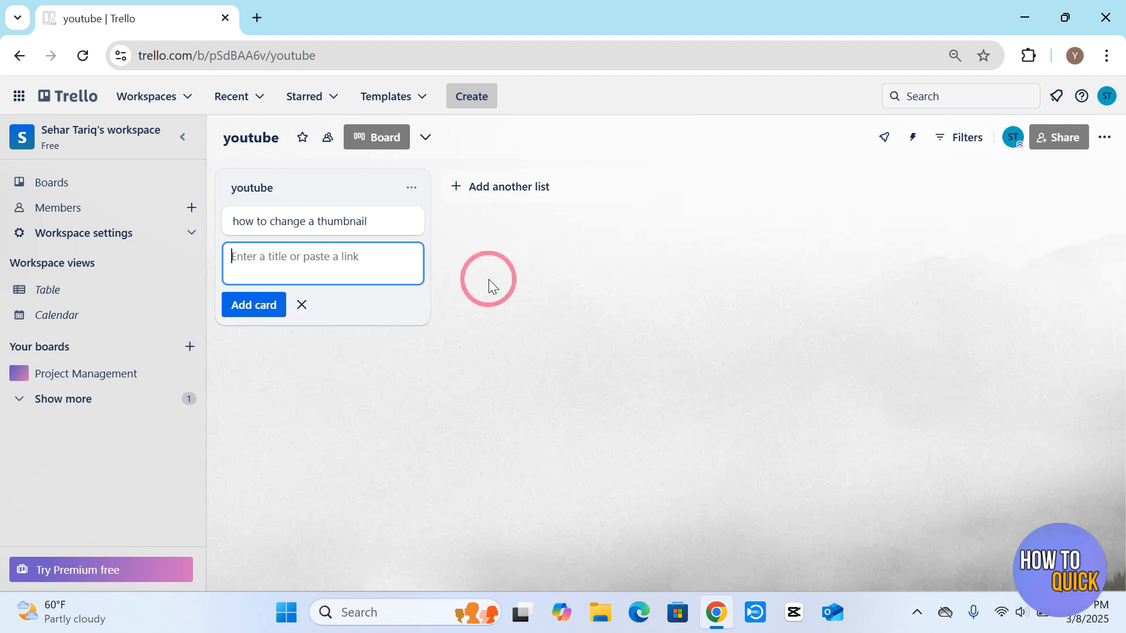
pyautogui.click(297, 305)
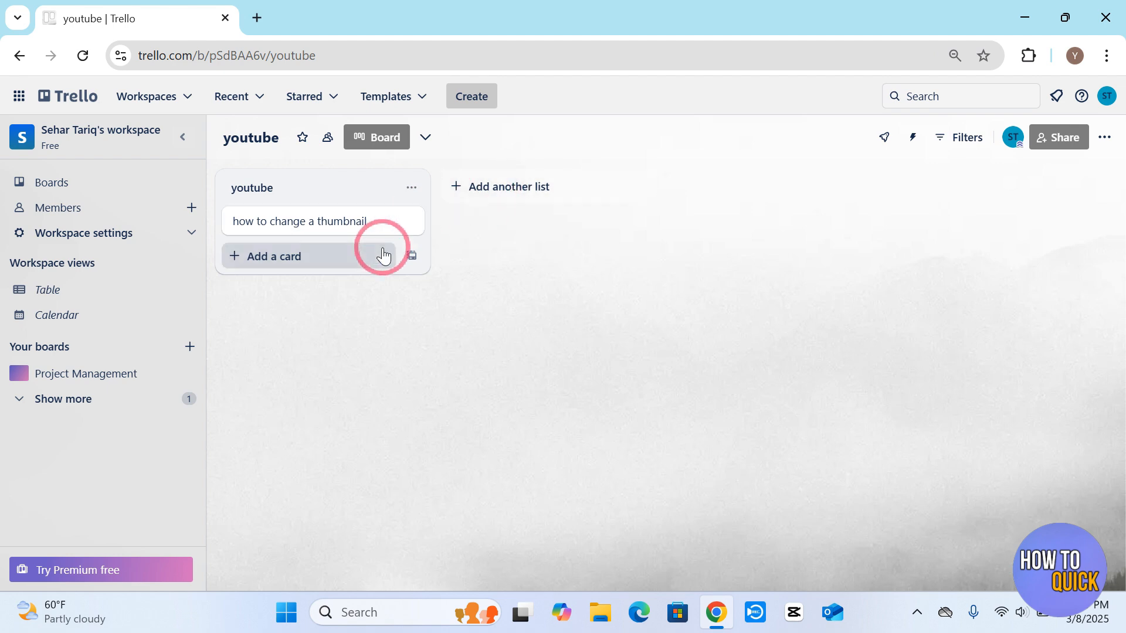
# Step: Join the "how to change a thumbnail" card as a member and check its member list
pyautogui.click(367, 225)
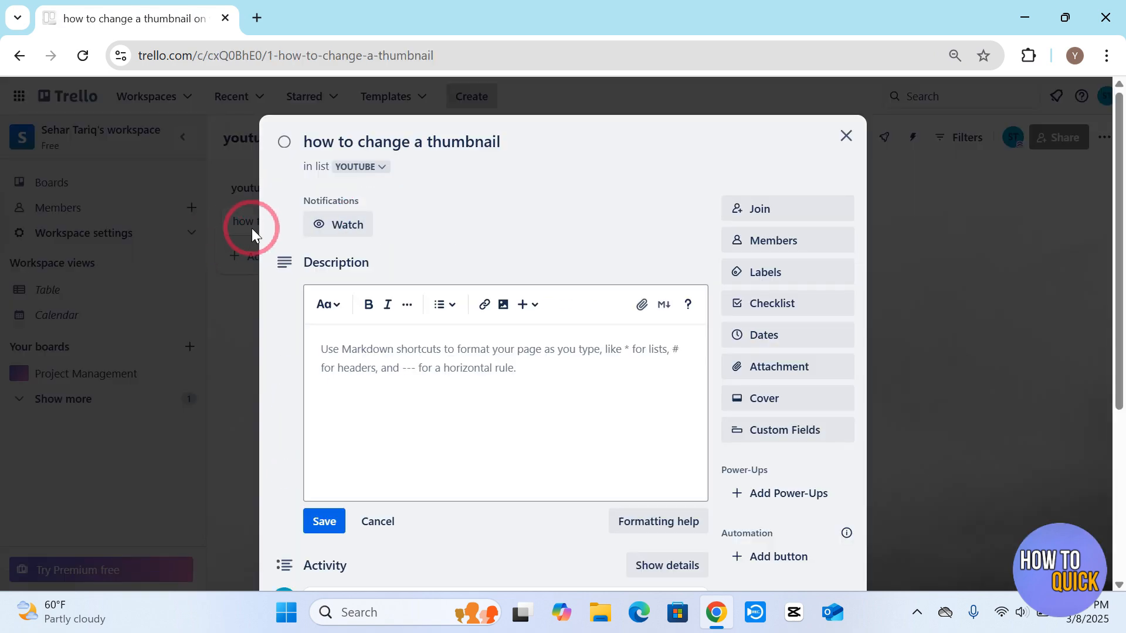
pyautogui.click(513, 338)
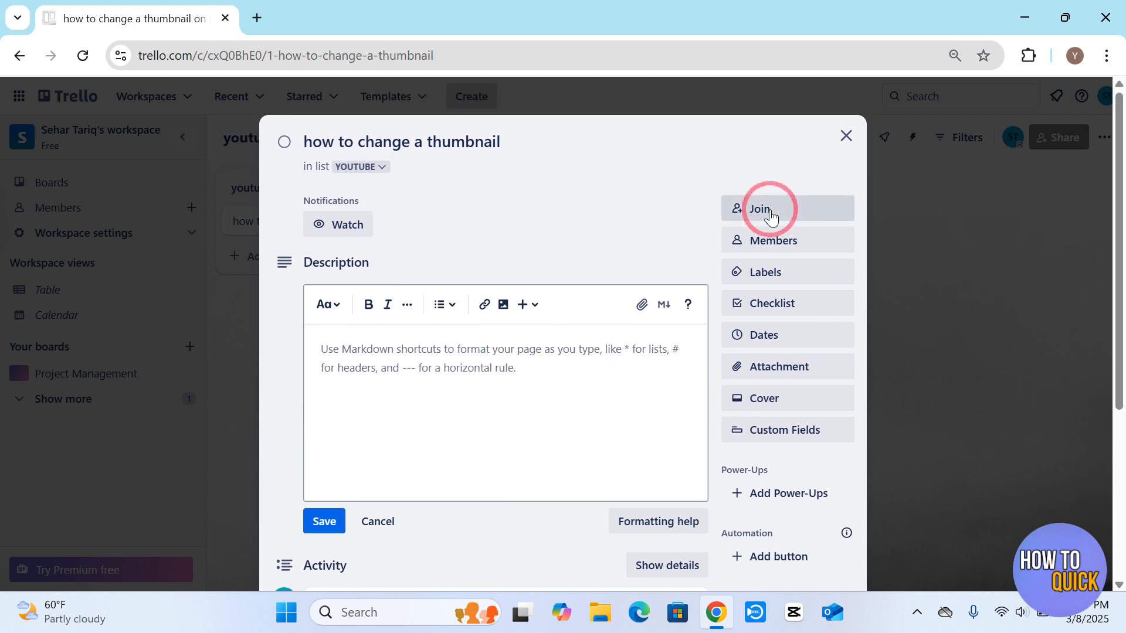
pyautogui.click(770, 217)
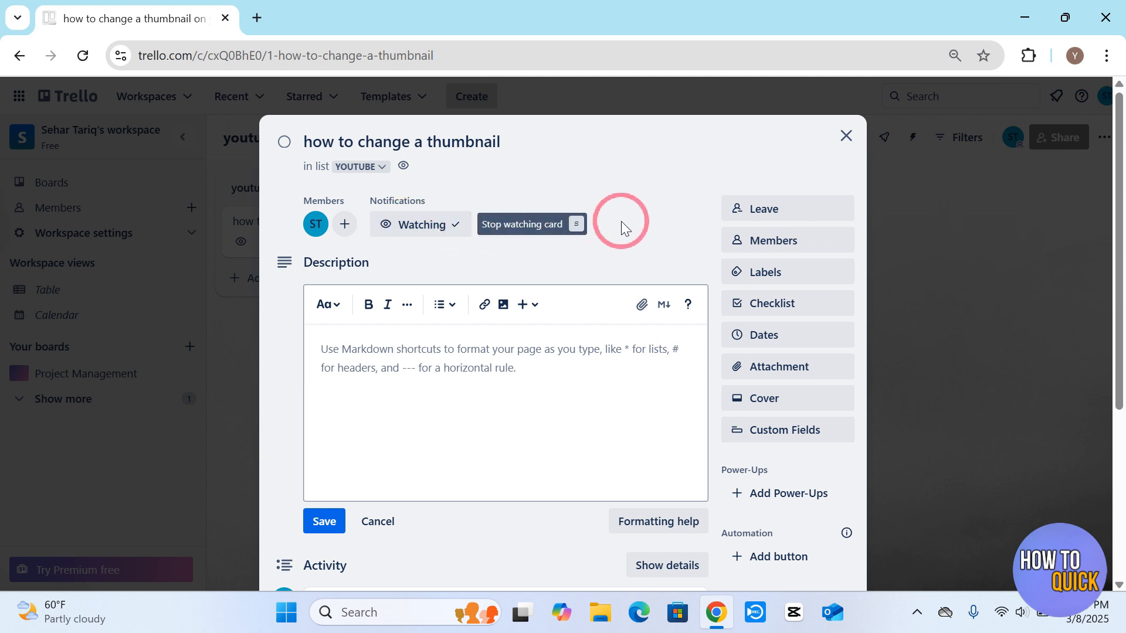
pyautogui.click(807, 246)
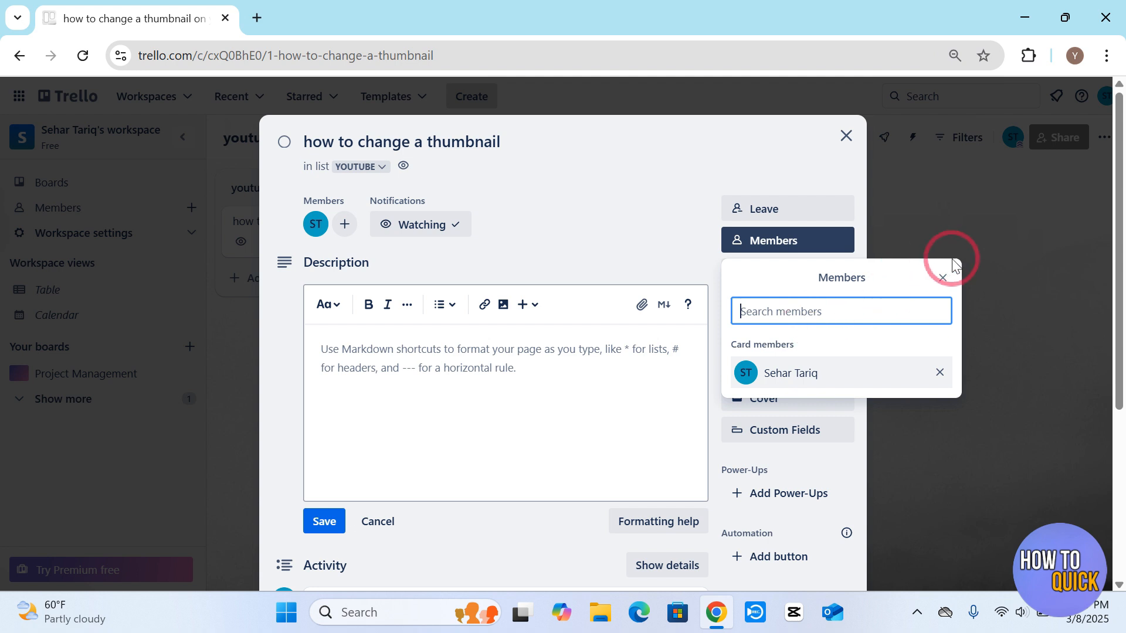
pyautogui.click(947, 283)
# Step: Try the green label on the card and remove it again
pyautogui.click(783, 284)
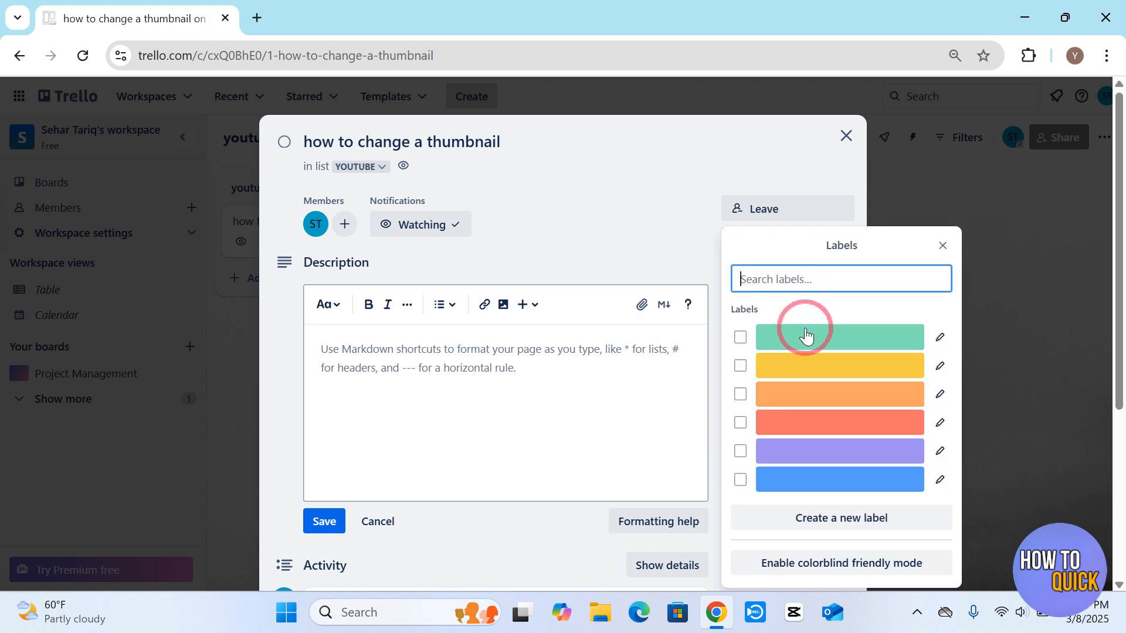
pyautogui.click(801, 331)
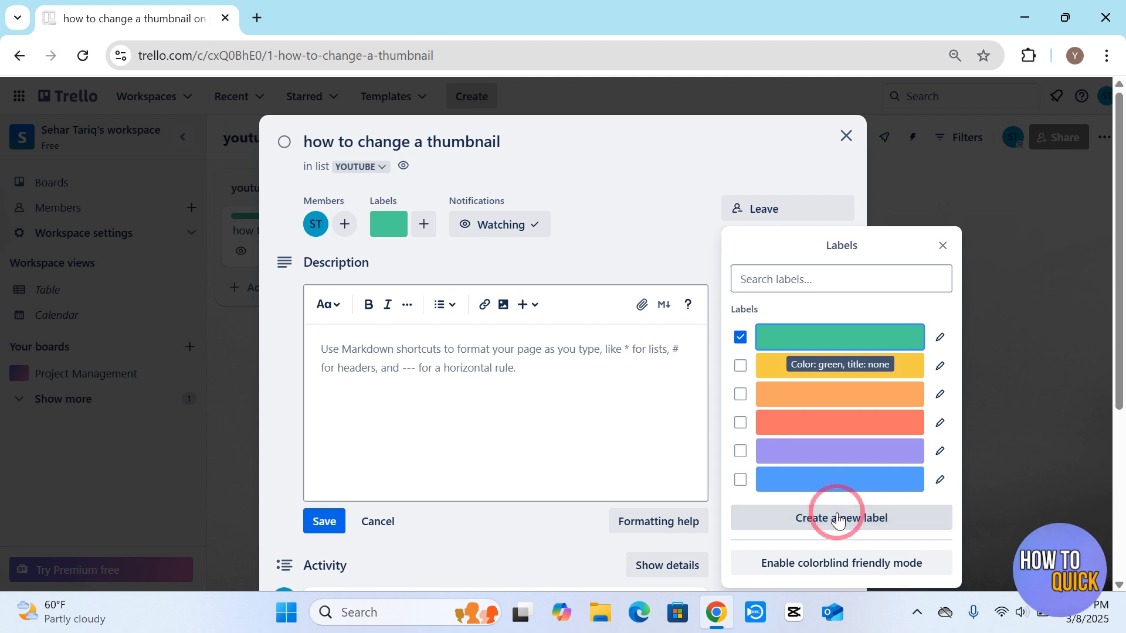
pyautogui.click(816, 331)
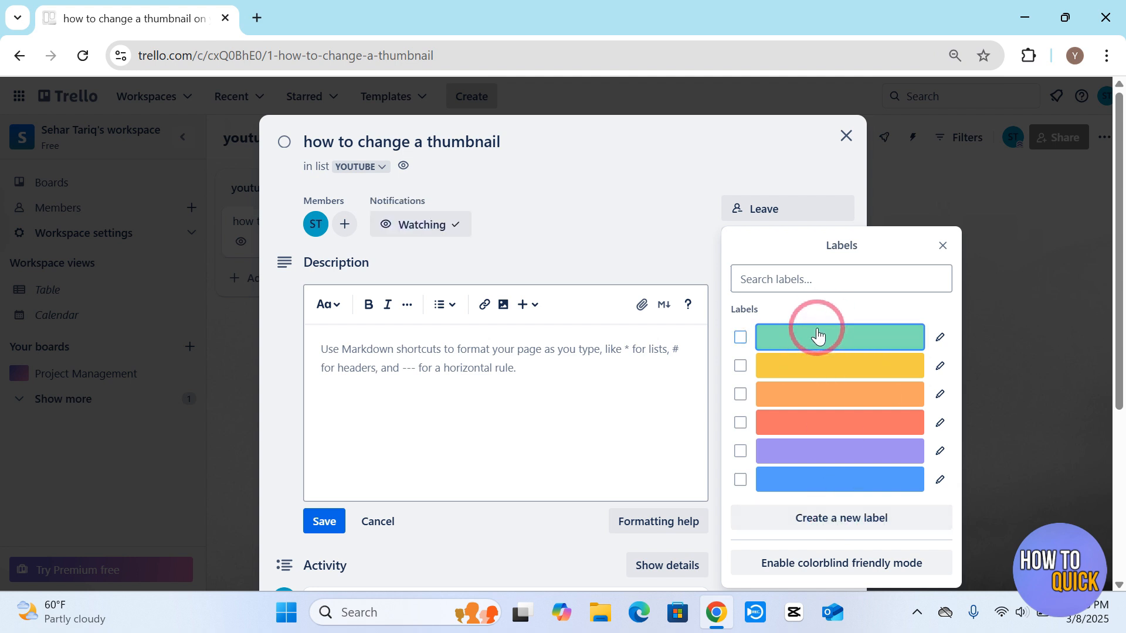
# Step: Title the green label "cantupload", change its color to yellow, and save it
pyautogui.click(939, 337)
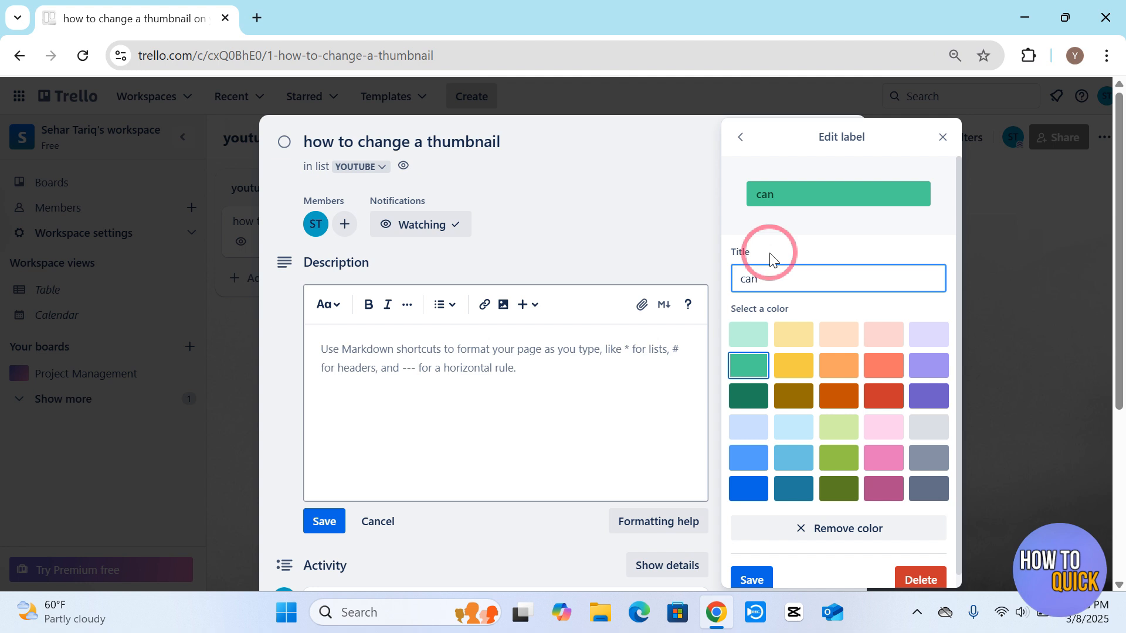
pyautogui.write('tupload')
pyautogui.scroll(-1, 754, 349)
pyautogui.click(766, 326)
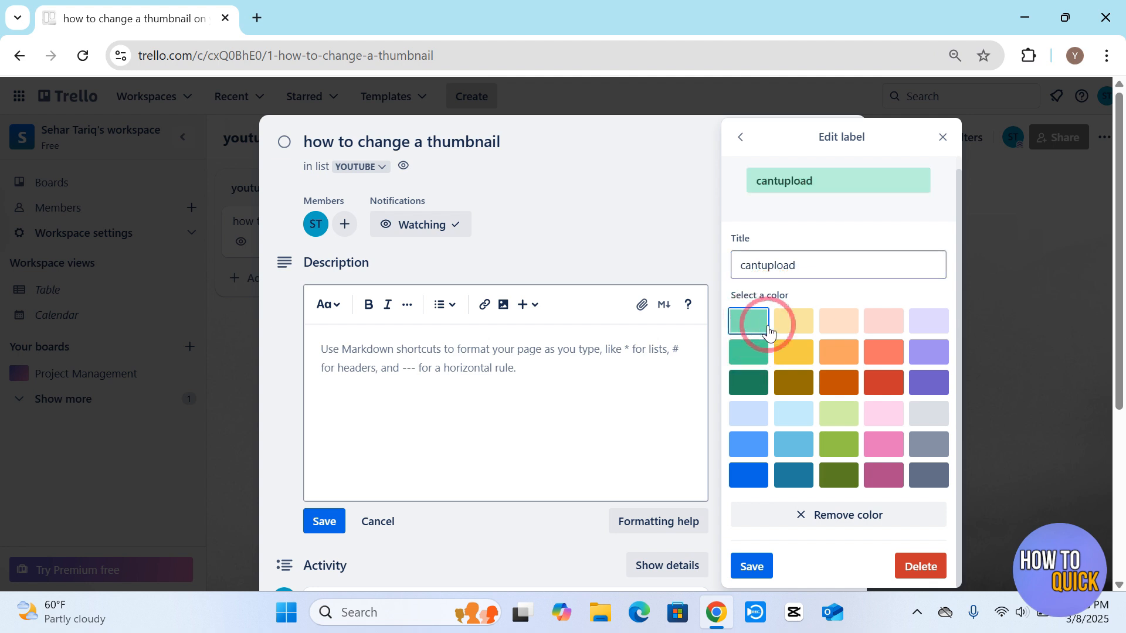
pyautogui.click(791, 354)
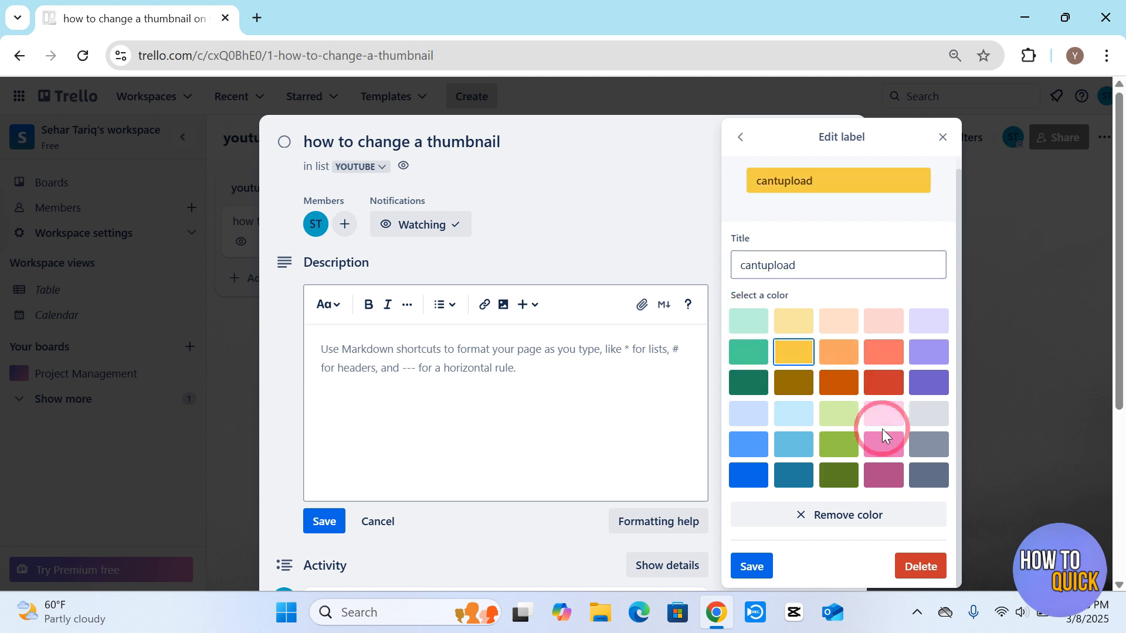
pyautogui.click(757, 563)
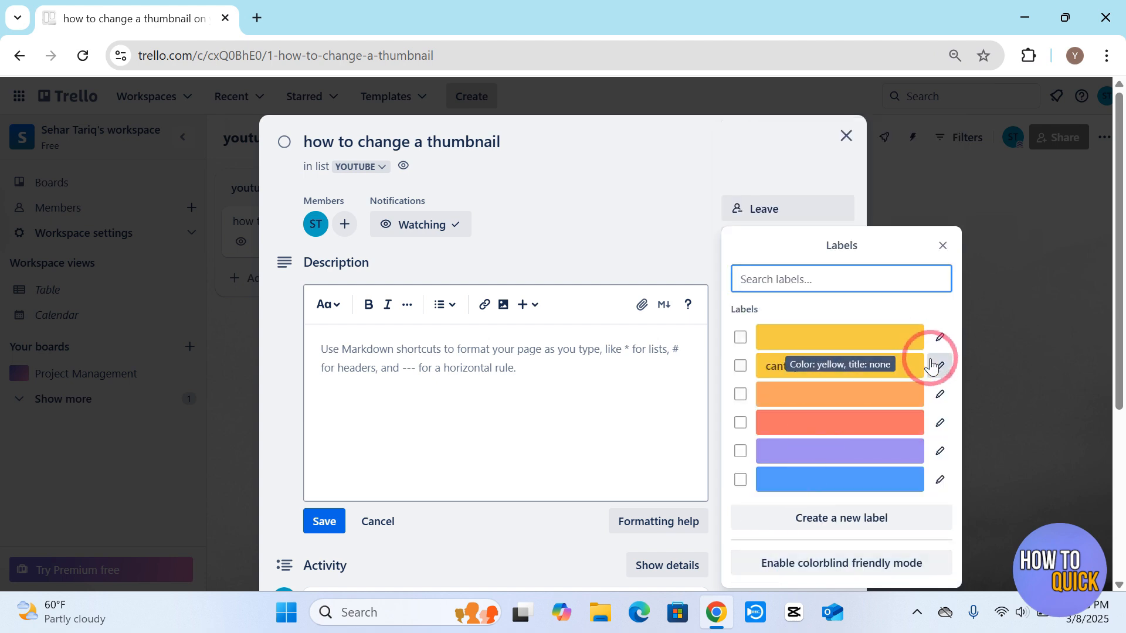
# Step: Delete the "cantupload" label from the board
pyautogui.click(932, 365)
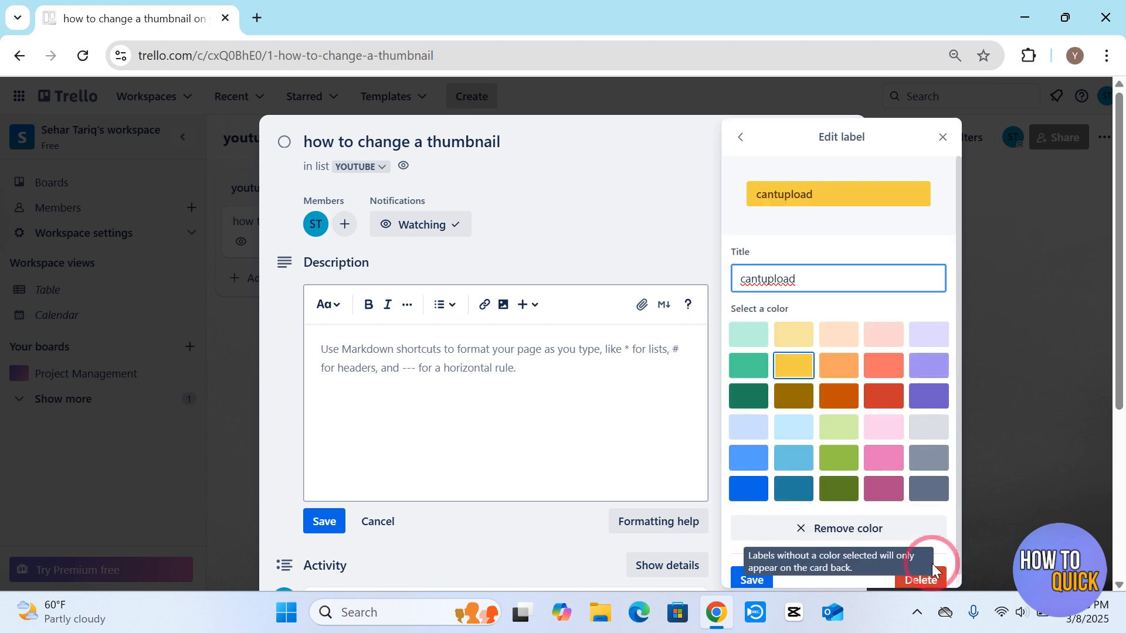
pyautogui.click(933, 570)
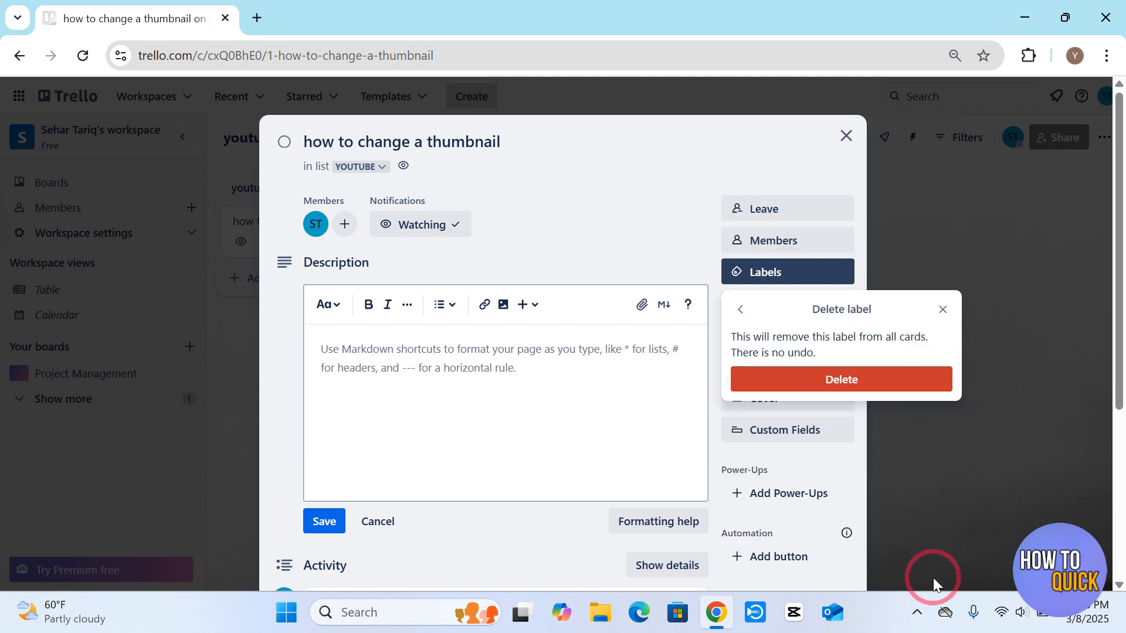
pyautogui.click(839, 381)
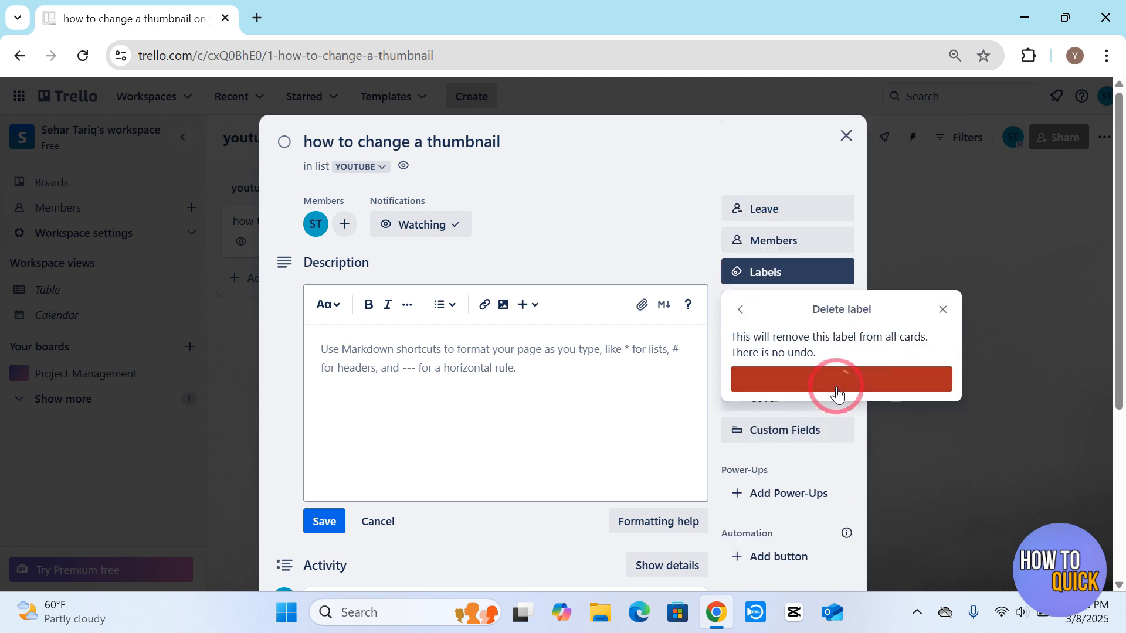
pyautogui.click(941, 275)
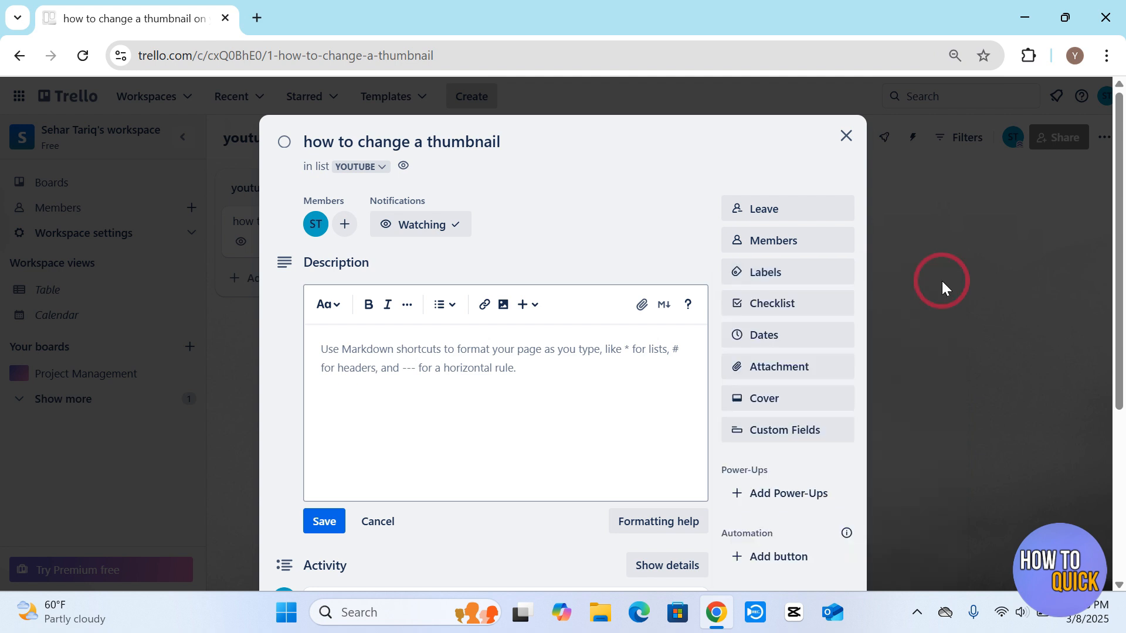
# Step: Create a yellow label titled "how to" and apply it to the card
pyautogui.click(799, 279)
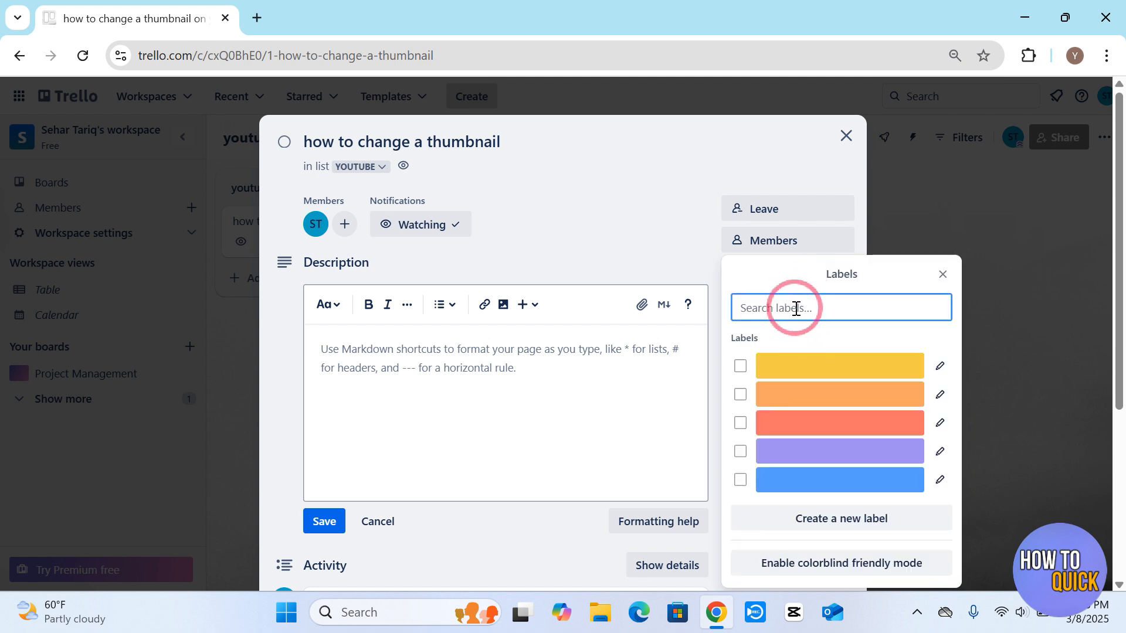
pyautogui.write('how to')
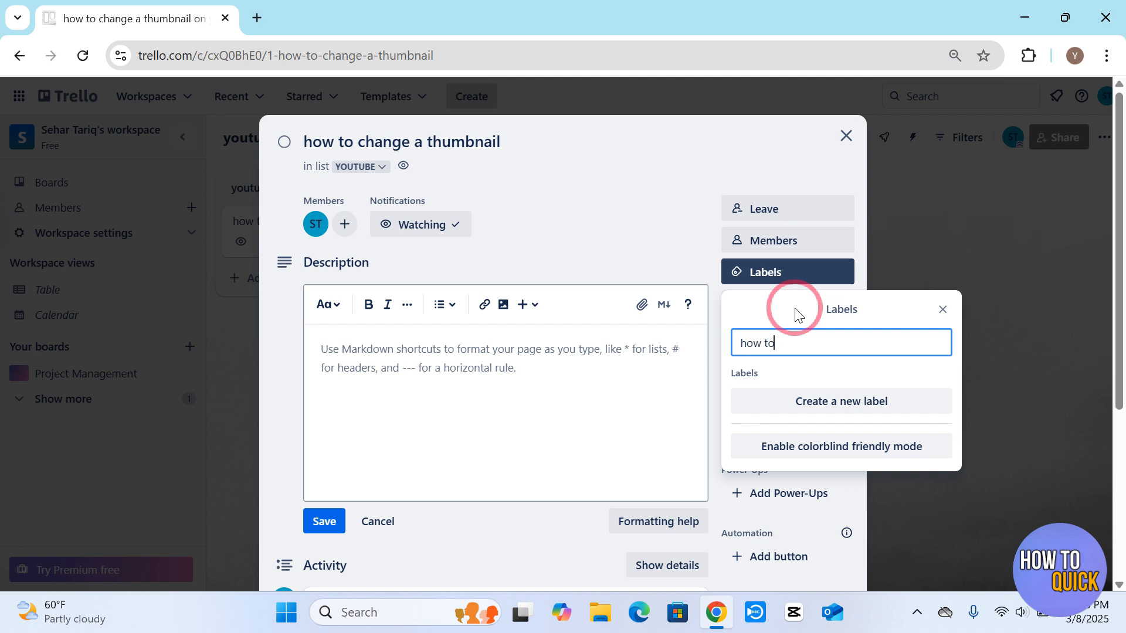
pyautogui.click(849, 405)
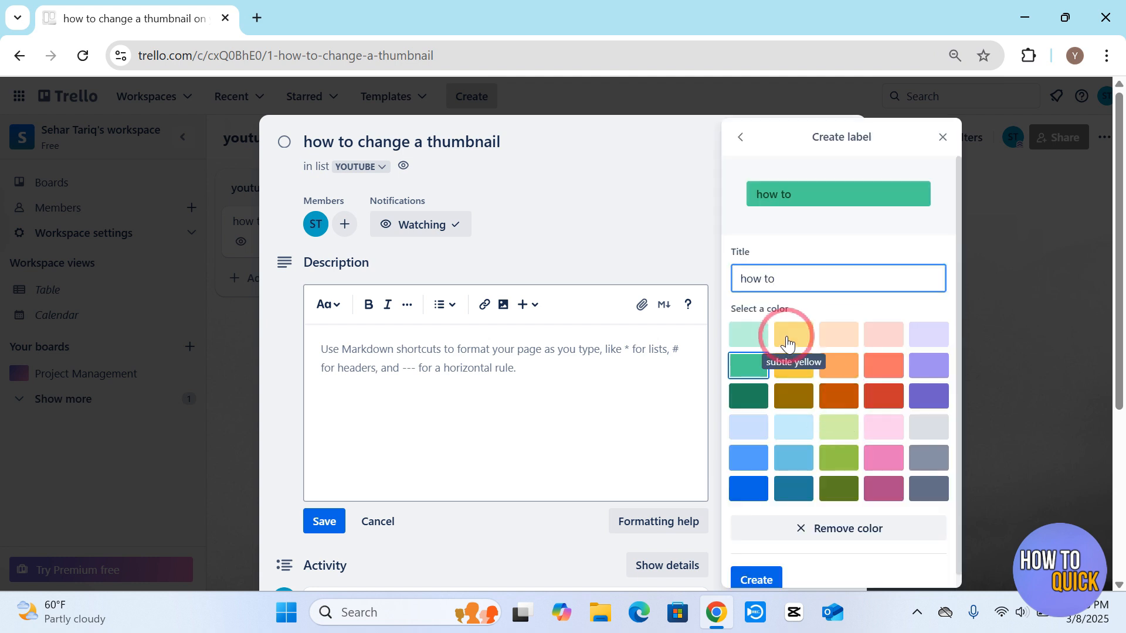
pyautogui.click(788, 366)
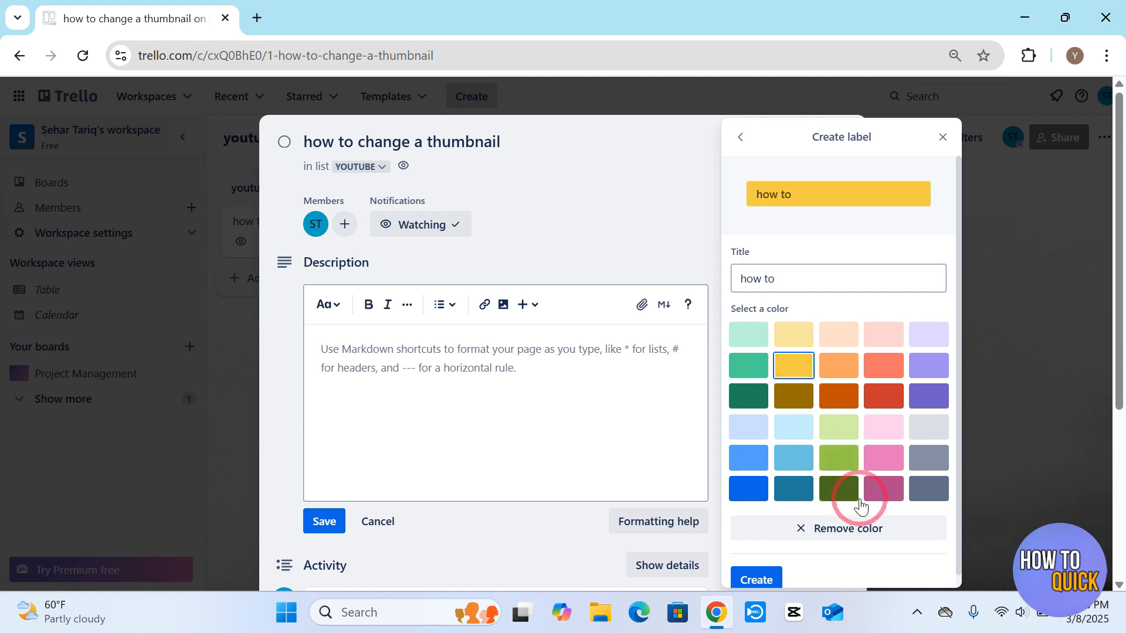
pyautogui.click(753, 578)
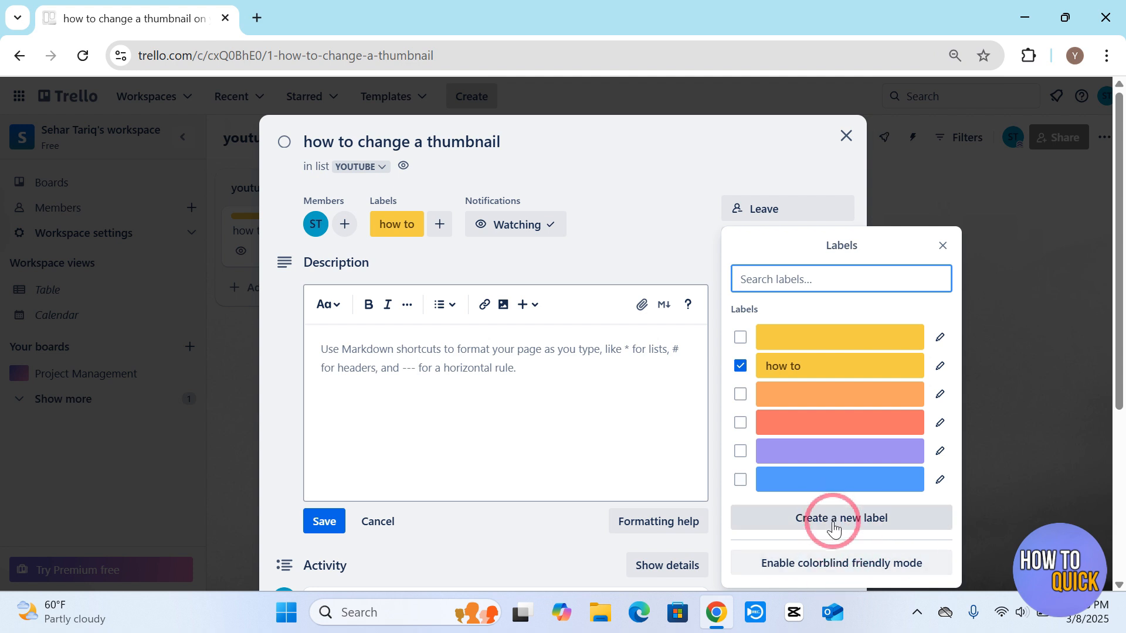
pyautogui.click(943, 245)
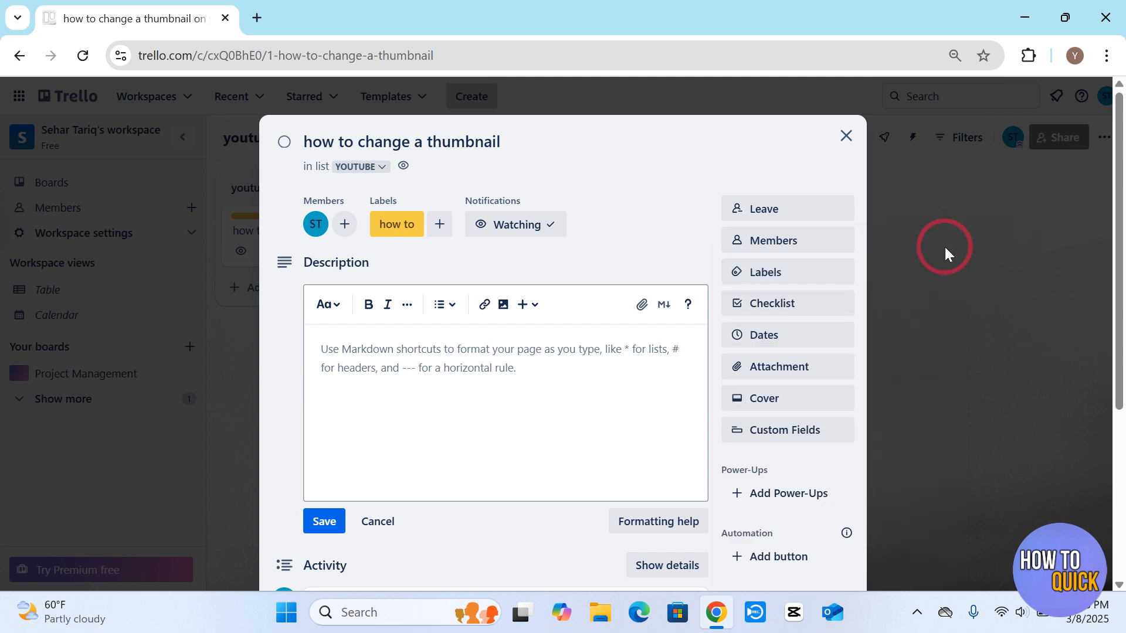
# Step: Examine the card's checklist form and its date and reminder settings without saving anything
pyautogui.click(795, 304)
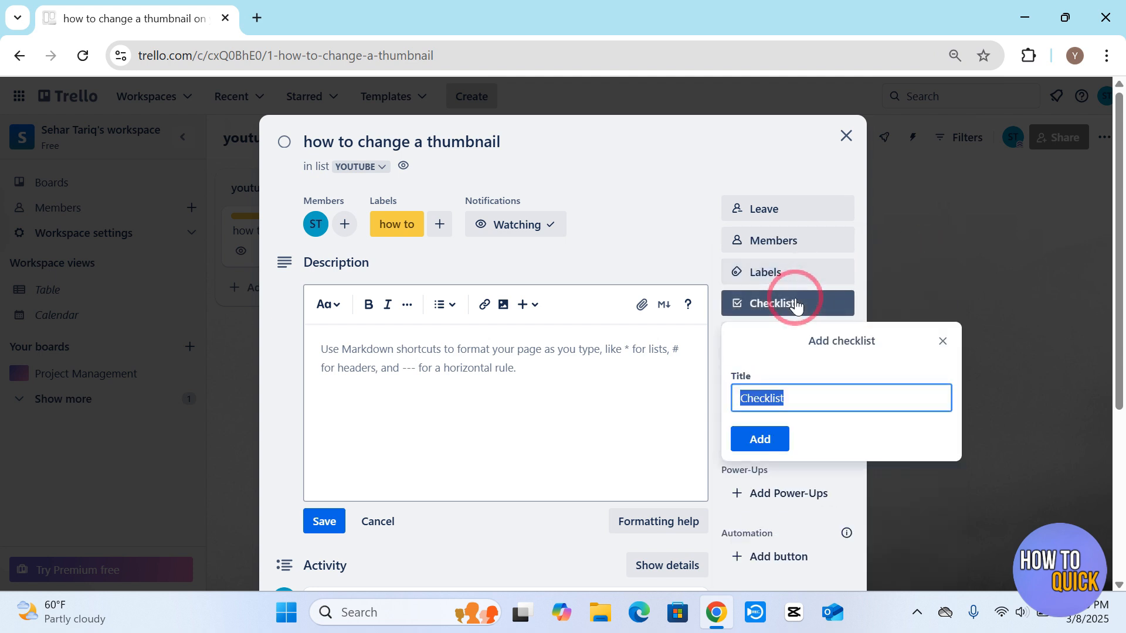
pyautogui.click(943, 341)
pyautogui.click(783, 341)
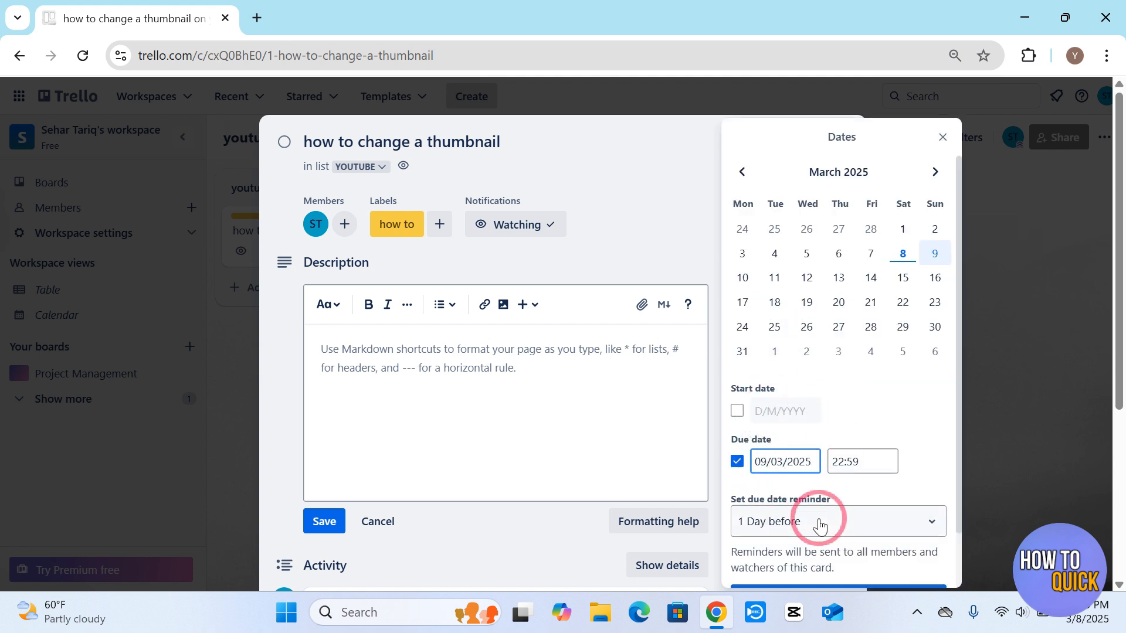
pyautogui.scroll(-2, 815, 525)
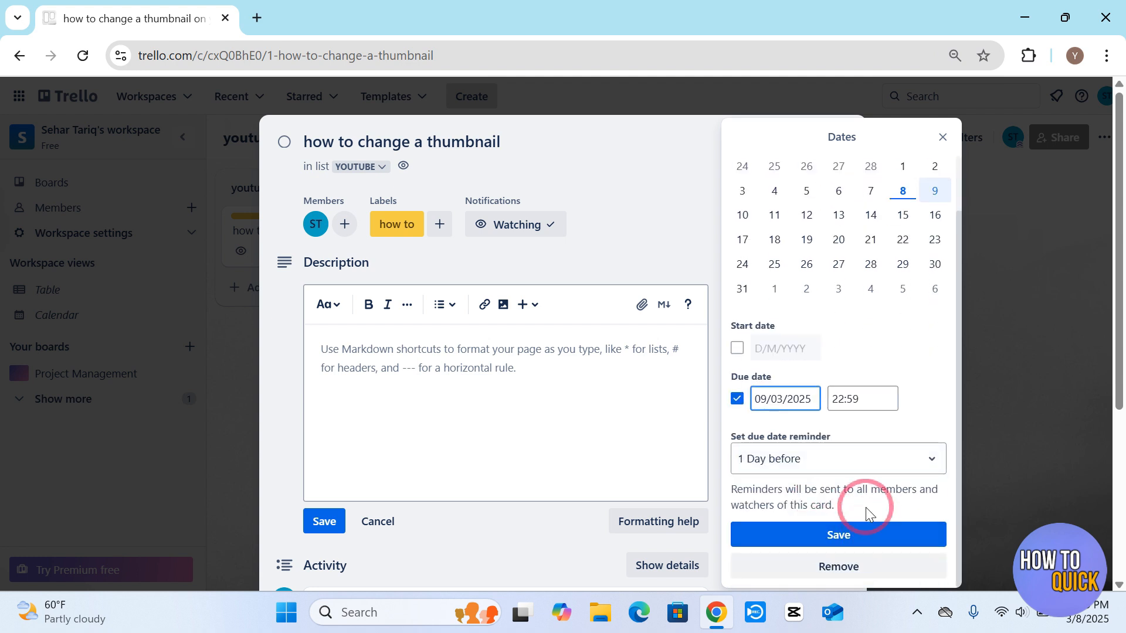
pyautogui.scroll(2, 865, 507)
pyautogui.scroll(-2, 865, 508)
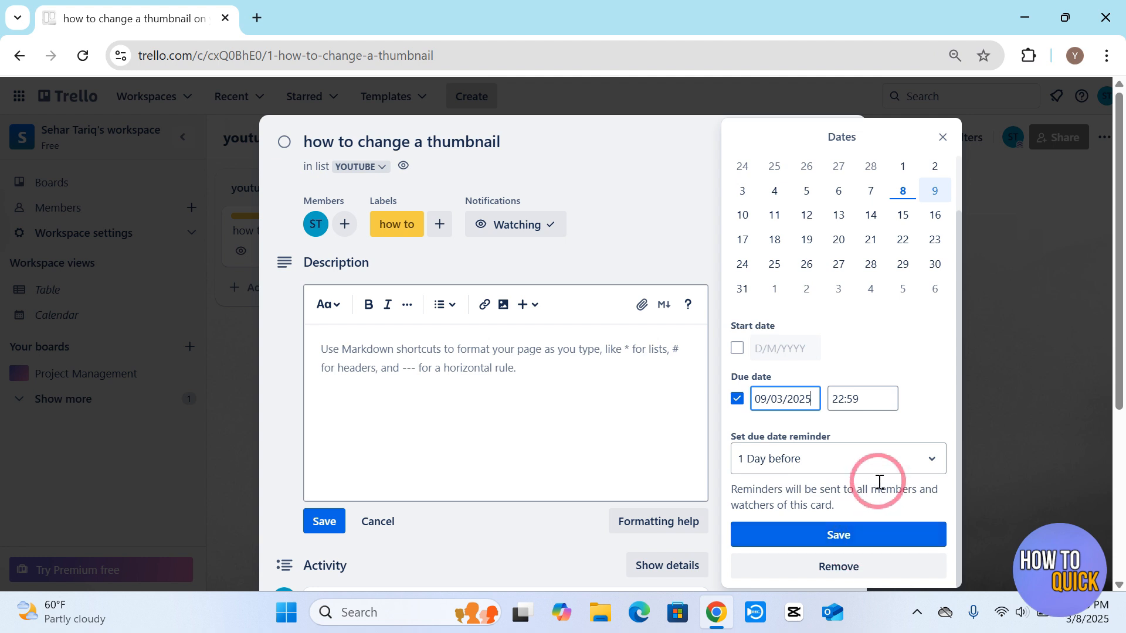
pyautogui.scroll(2, 875, 477)
pyautogui.click(942, 137)
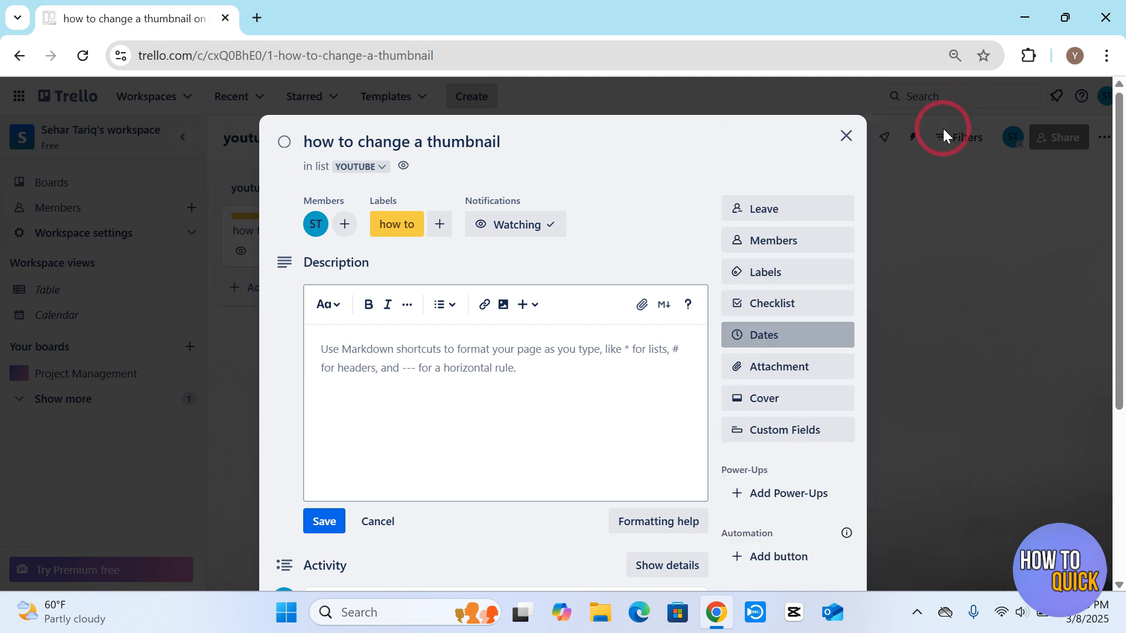
# Step: Review the card's attachment, cover and custom field options without applying any
pyautogui.click(767, 366)
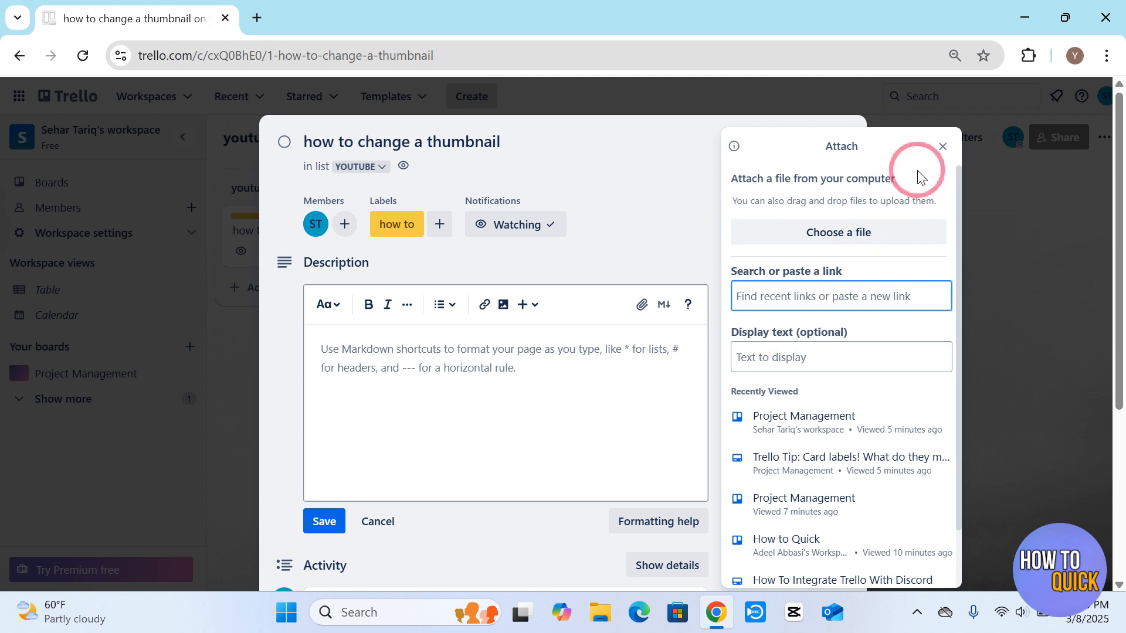
pyautogui.click(932, 155)
pyautogui.click(768, 406)
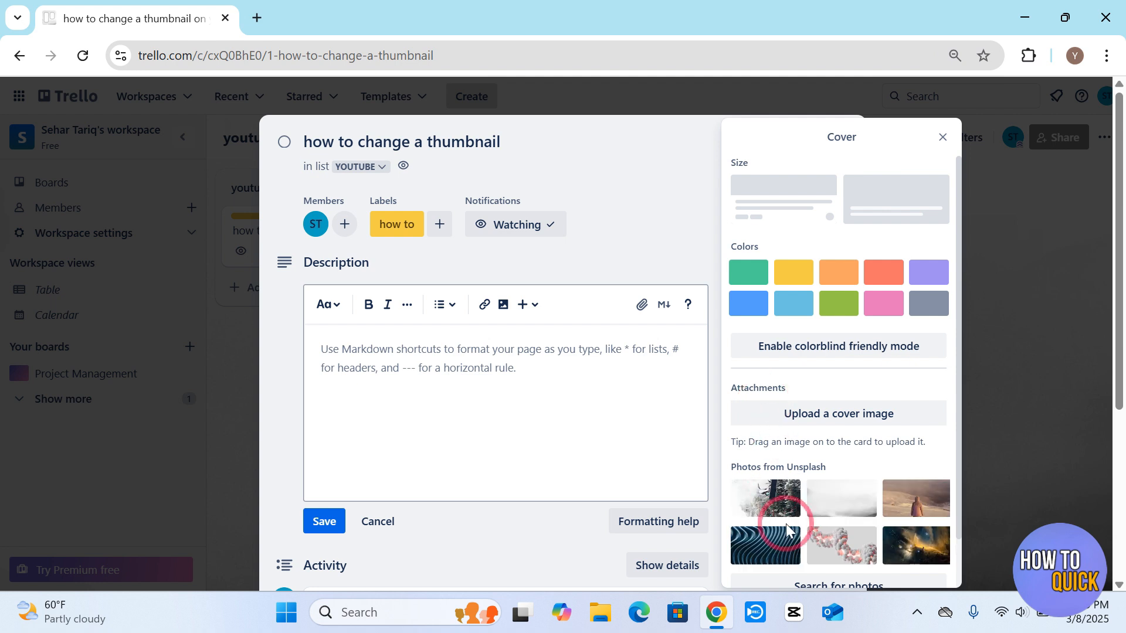
pyautogui.scroll(-1, 786, 523)
pyautogui.scroll(-1, 785, 528)
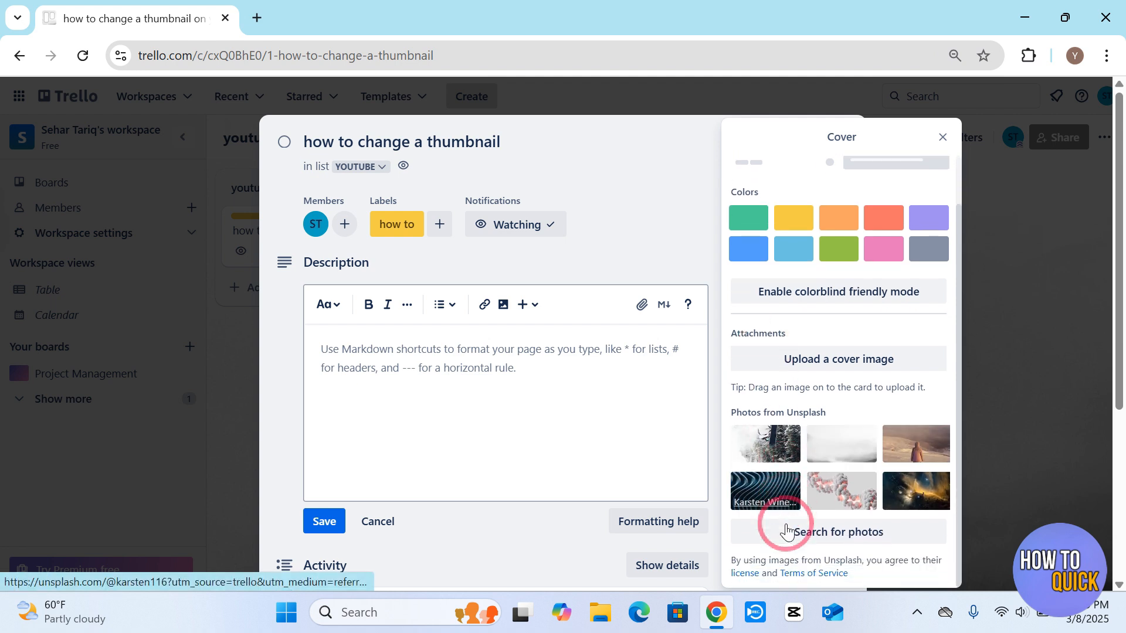
pyautogui.scroll(2, 806, 535)
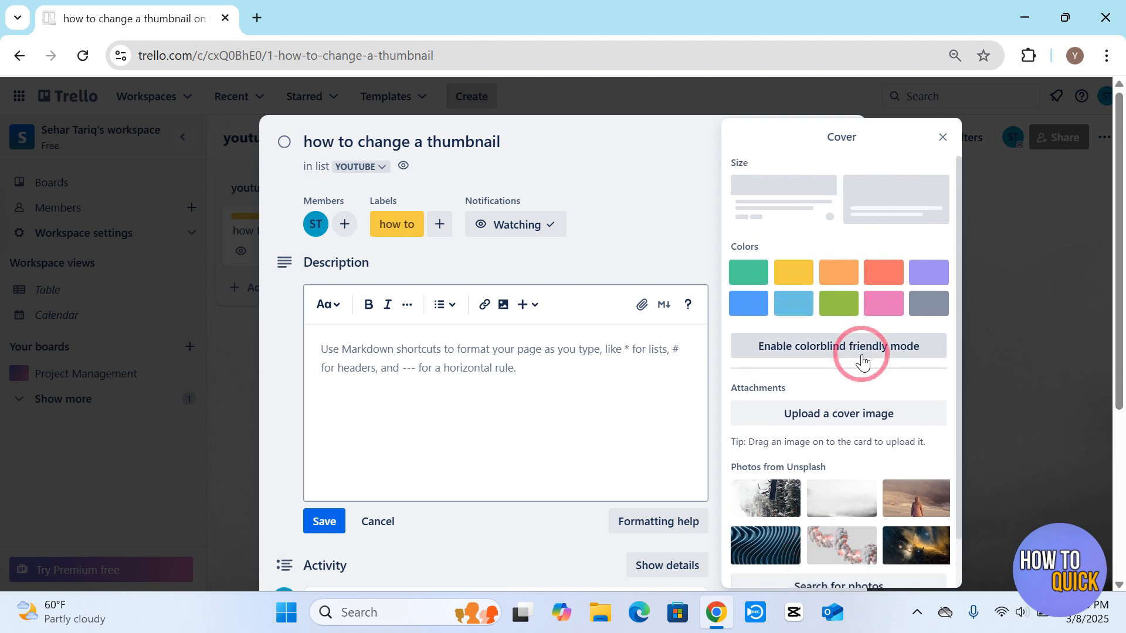
pyautogui.click(943, 139)
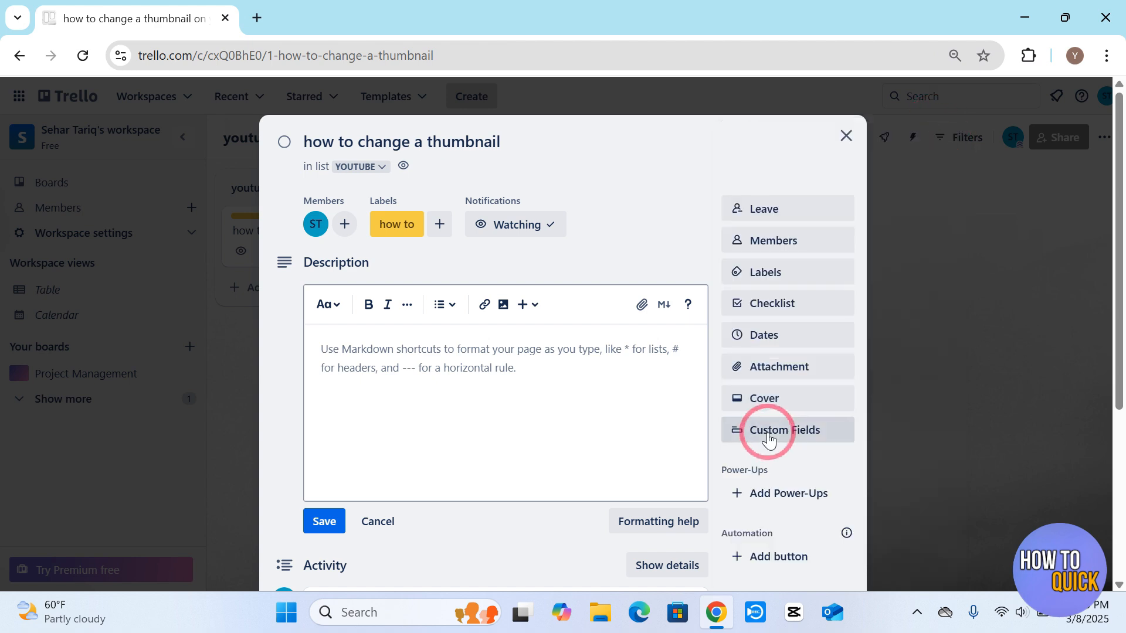
pyautogui.click(819, 440)
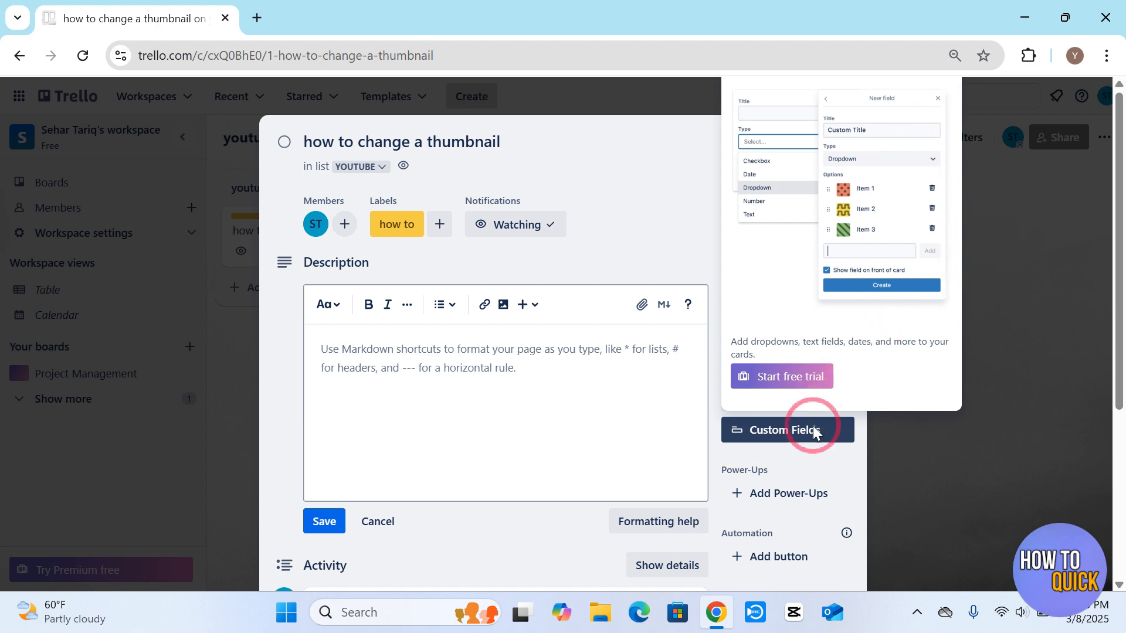
pyautogui.click(800, 455)
# Step: Search the Power-Ups for "discord", view the Discord Notifications page, and return to the card
pyautogui.scroll(-2, 799, 455)
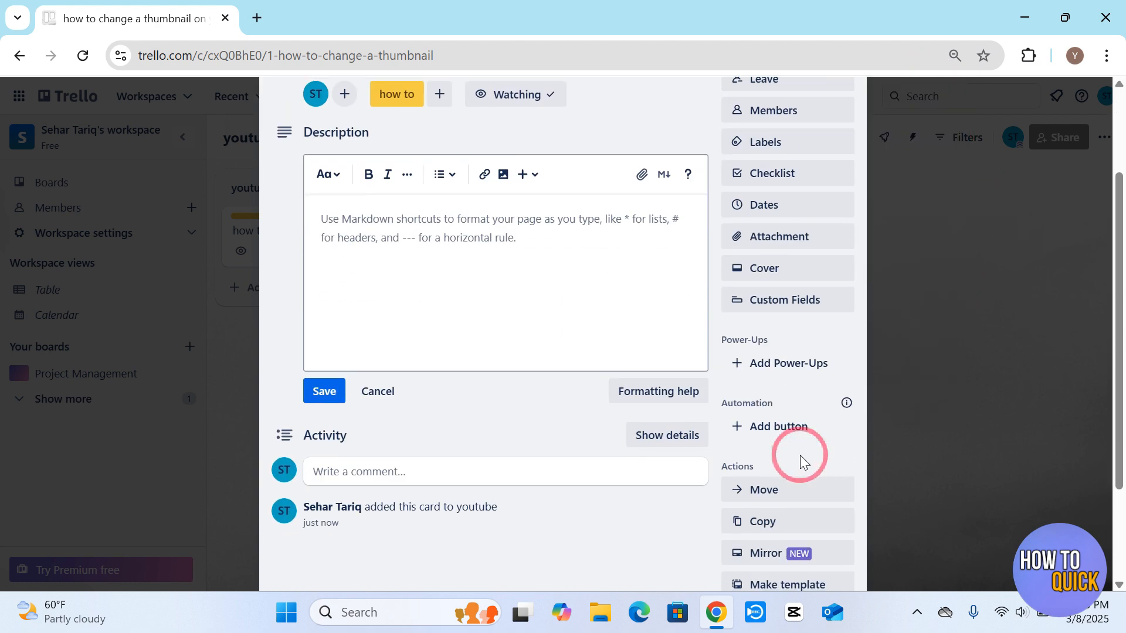
pyautogui.click(765, 375)
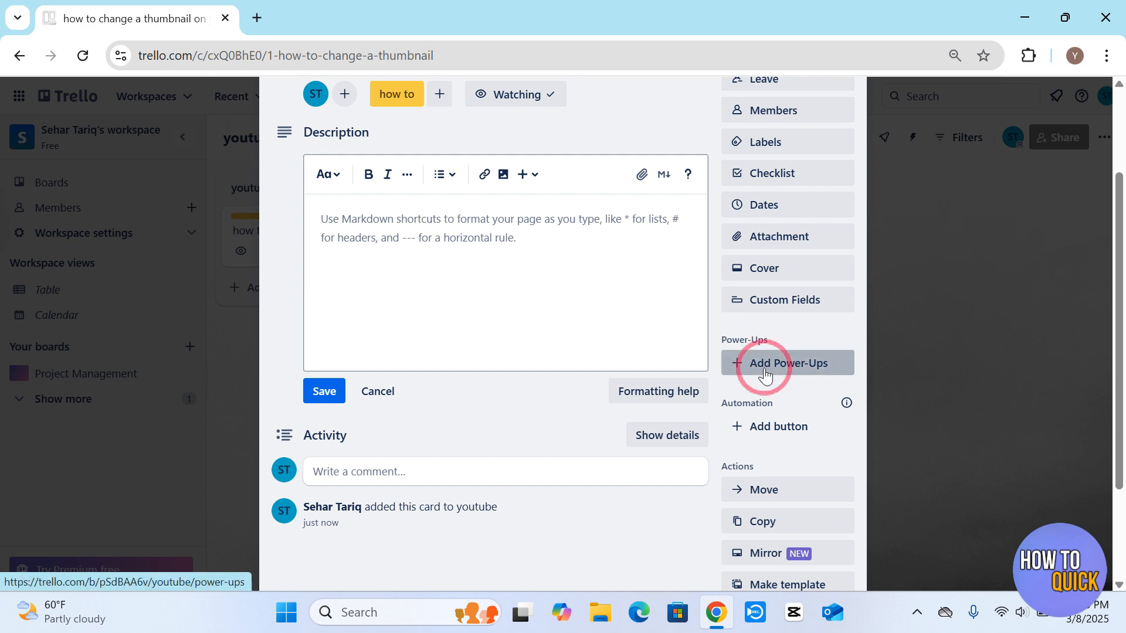
pyautogui.click(313, 340)
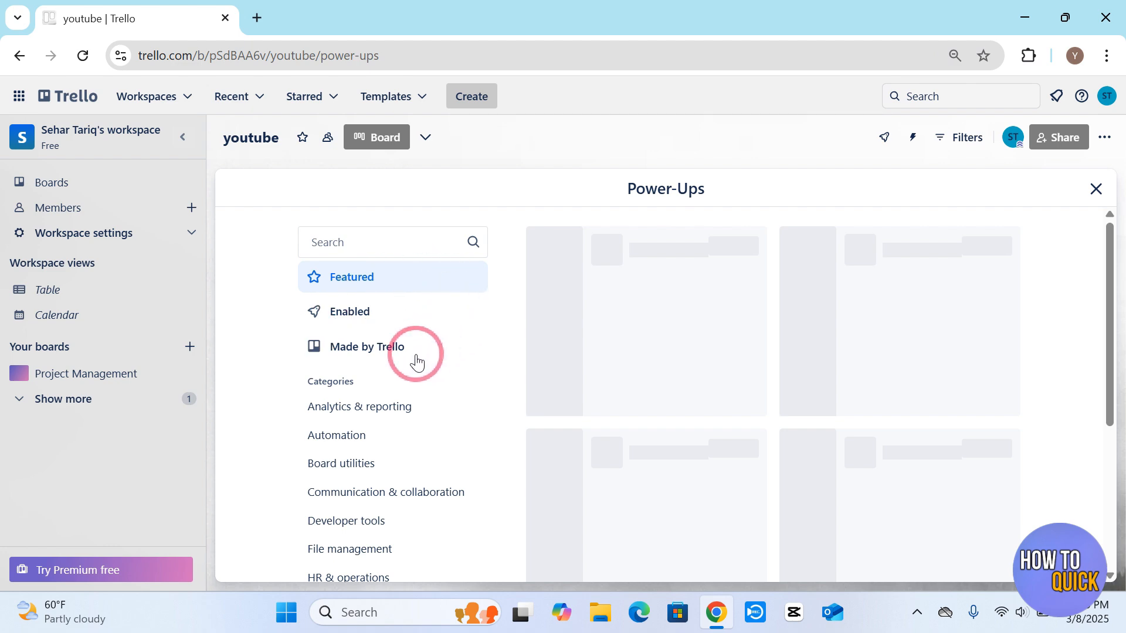
pyautogui.click(370, 248)
pyautogui.write('discord')
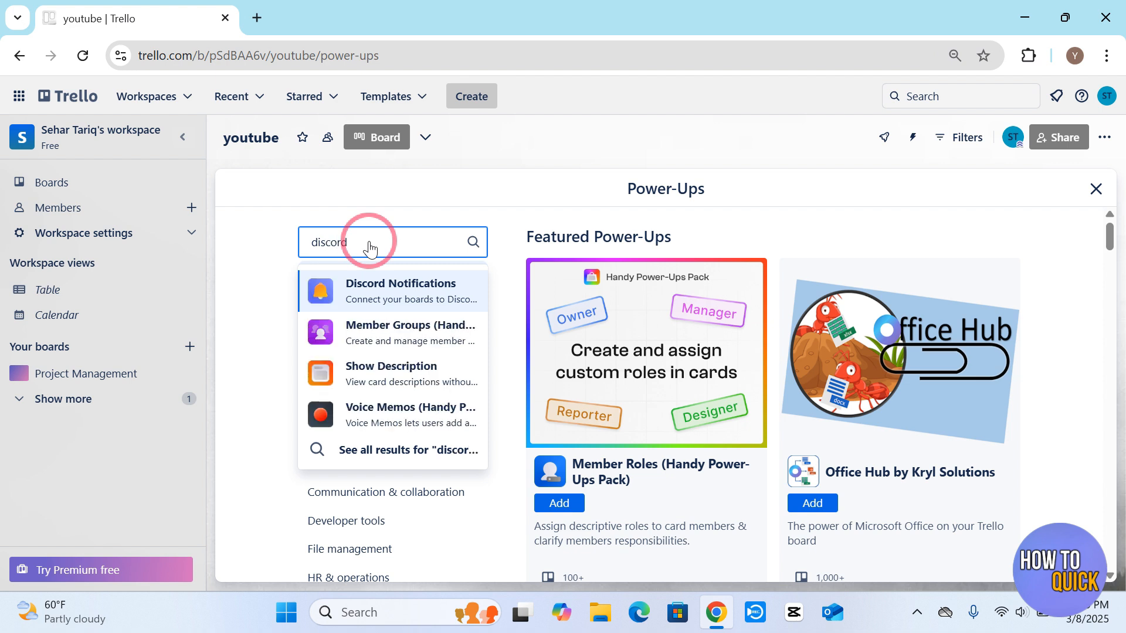
pyautogui.click(382, 287)
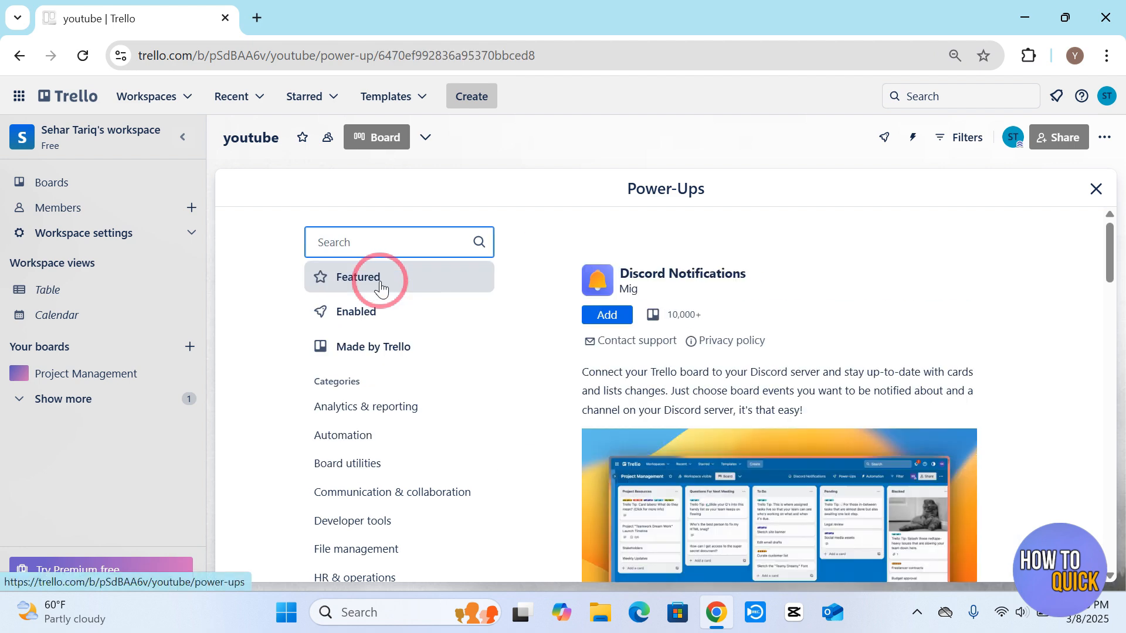
pyautogui.click(19, 55)
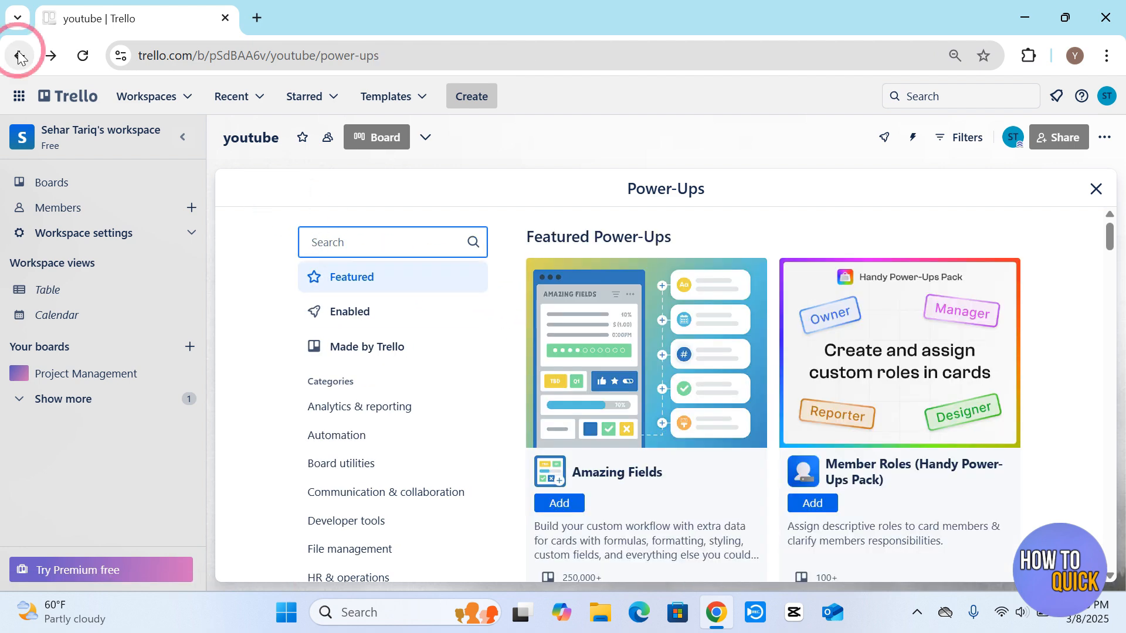
pyautogui.click(20, 55)
# Step: Read the card's automation information, review its available actions, and close the card
pyautogui.scroll(-1, 668, 372)
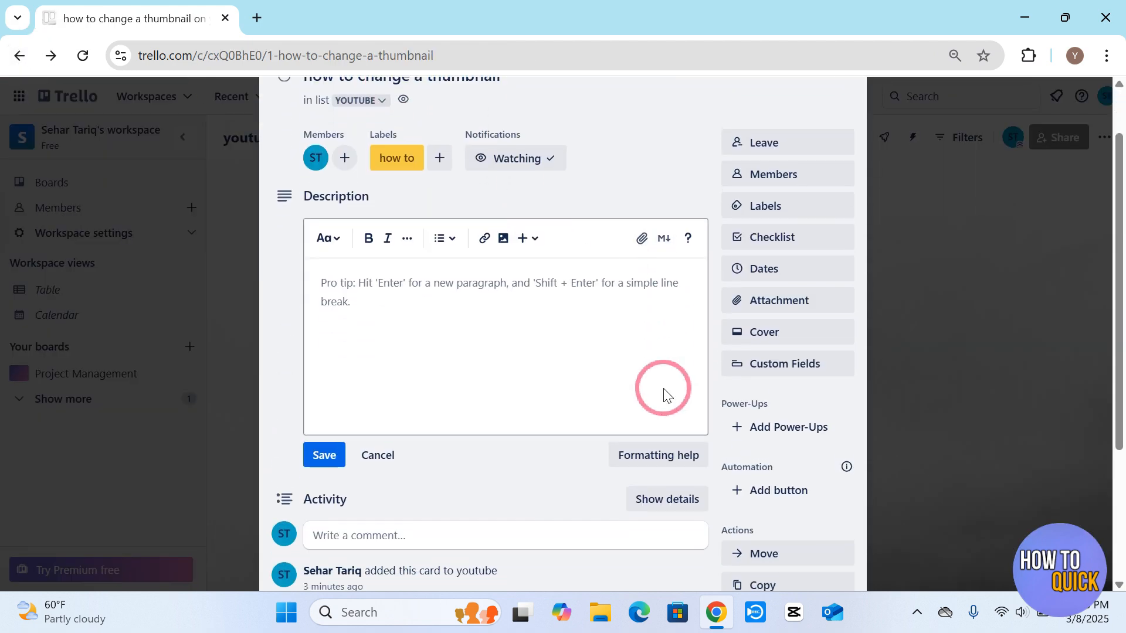
pyautogui.scroll(-1, 795, 478)
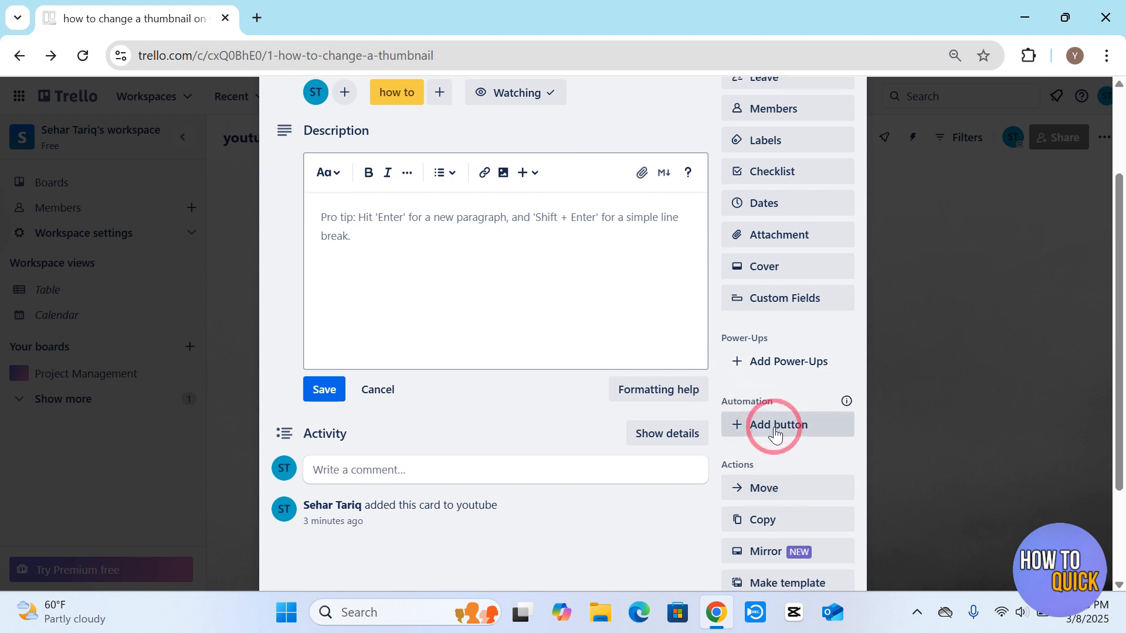
pyautogui.click(847, 402)
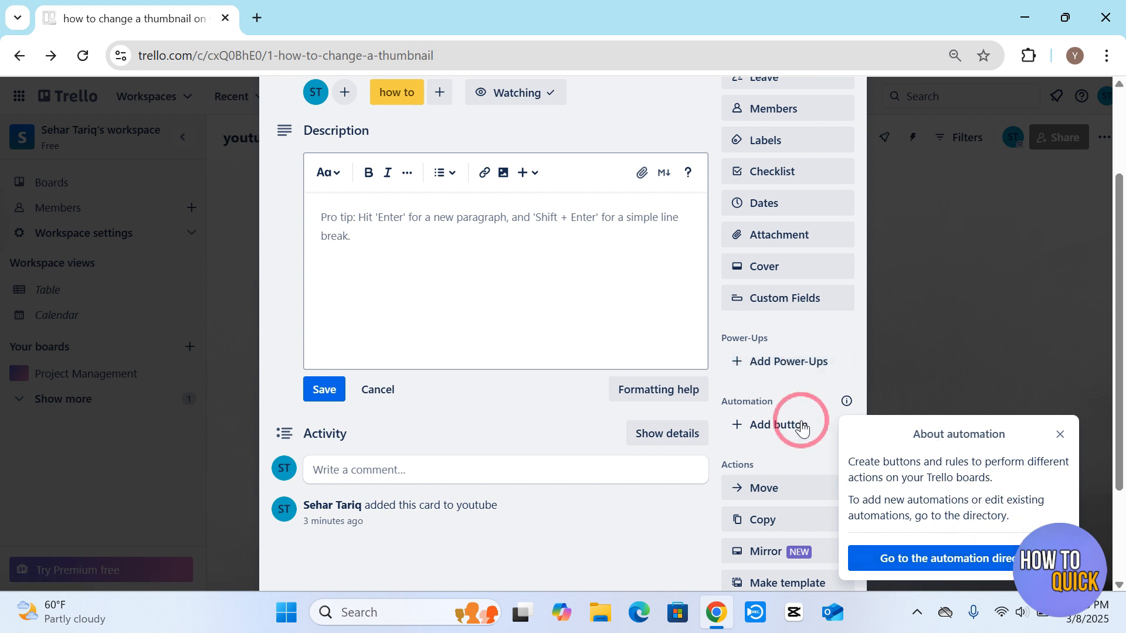
pyautogui.click(834, 404)
pyautogui.scroll(-3, 832, 398)
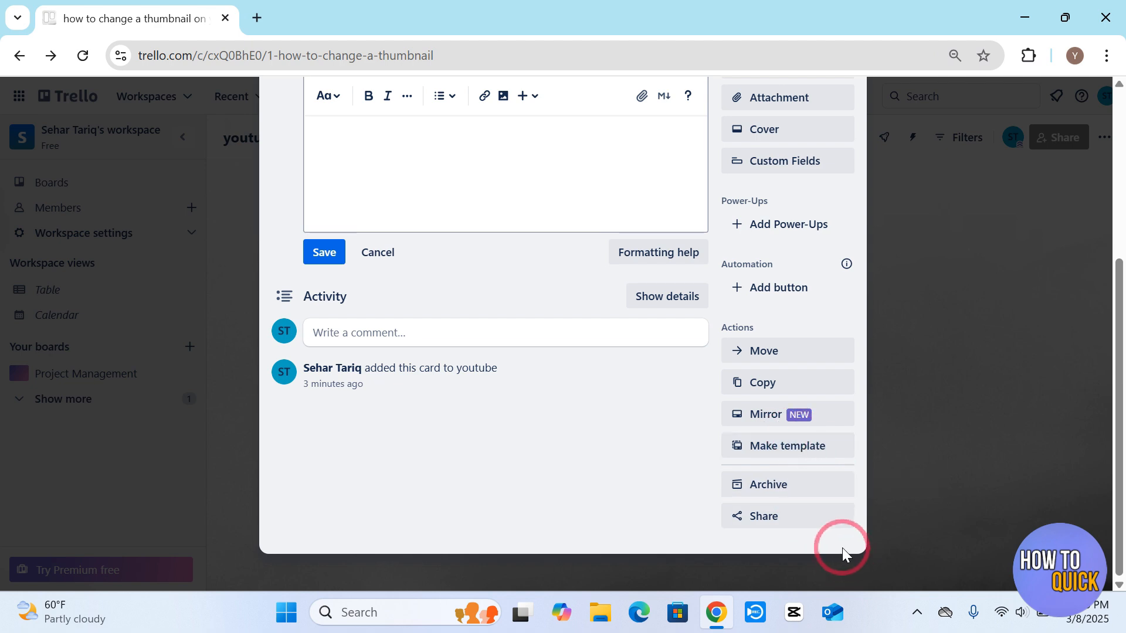
pyautogui.scroll(5, 842, 547)
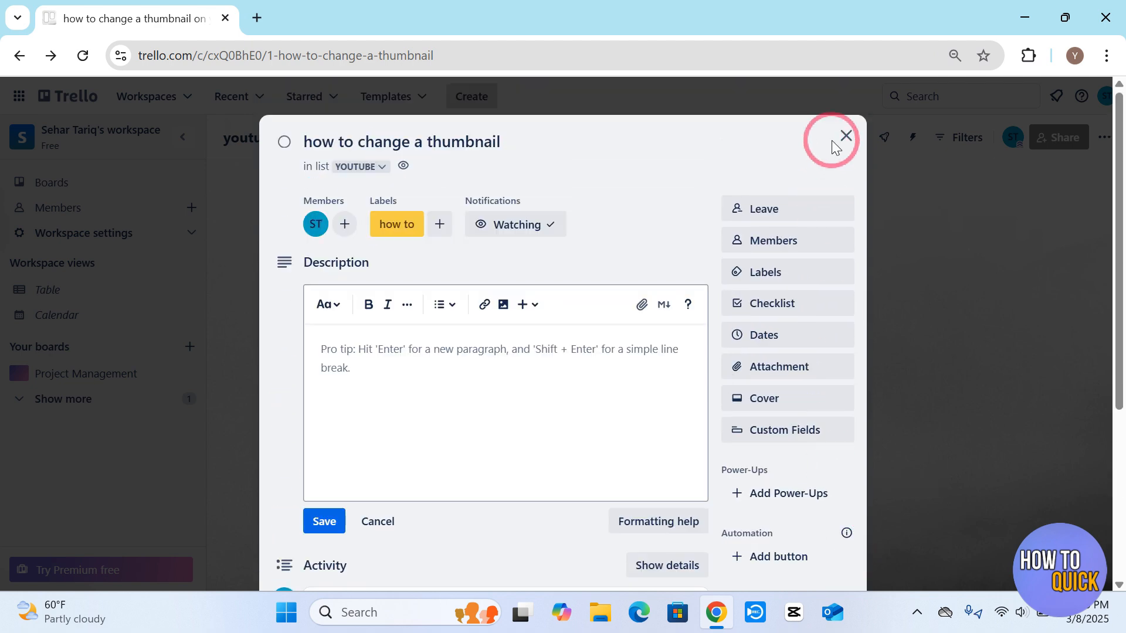
pyautogui.click(846, 136)
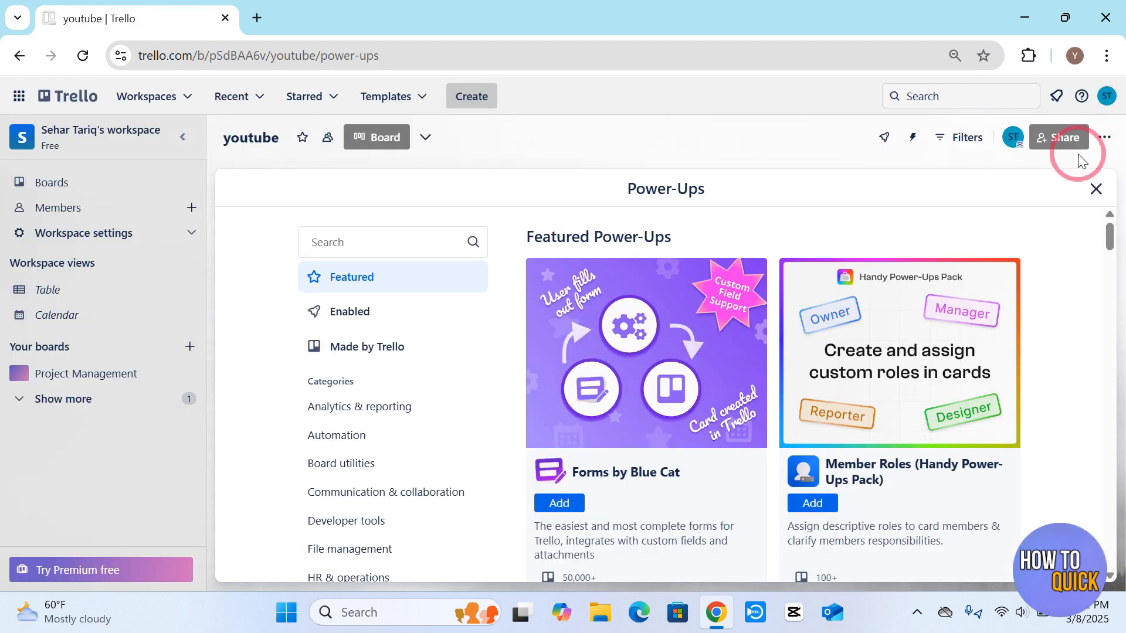
# Step: Open the board's sharing settings and review the role options for the existing member and for new invitees
pyautogui.click(1065, 141)
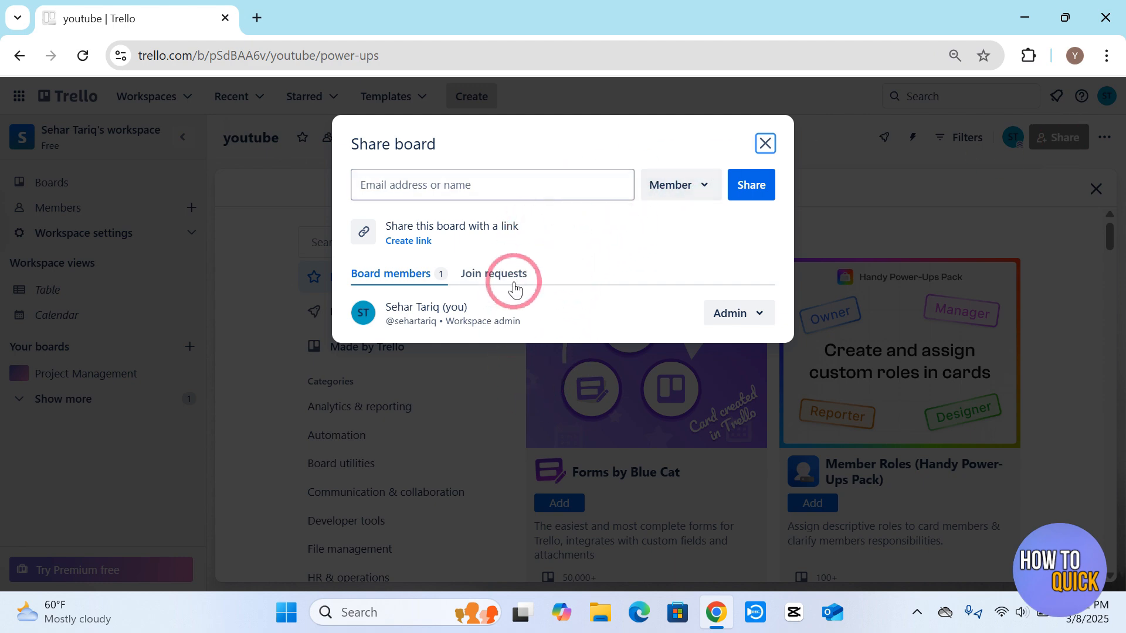
pyautogui.click(729, 314)
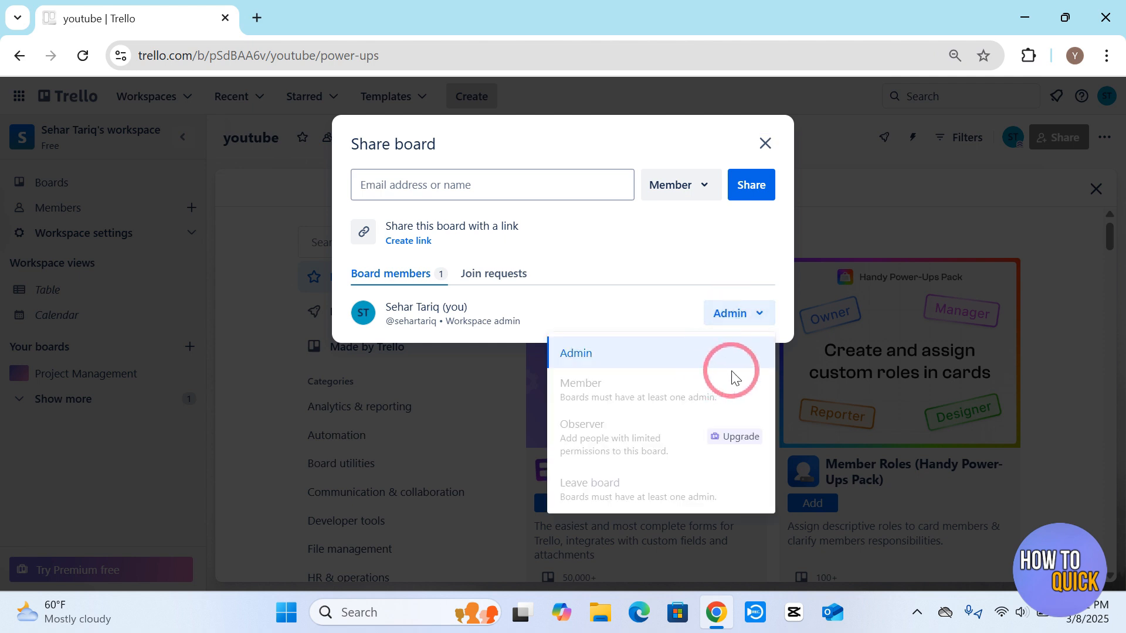
pyautogui.click(679, 286)
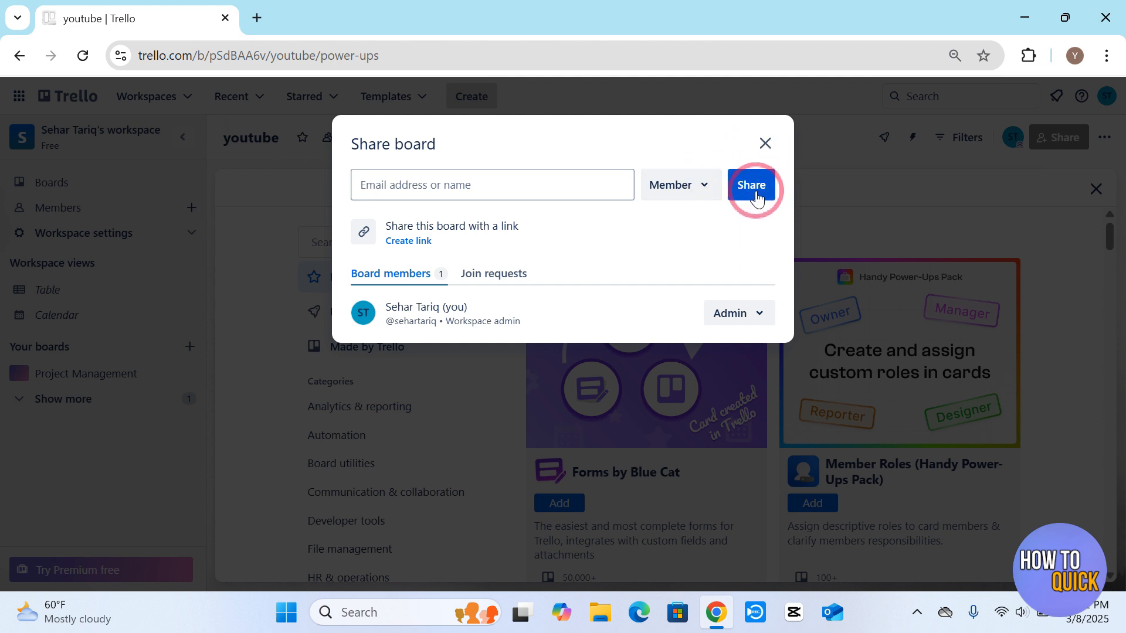
pyautogui.click(686, 186)
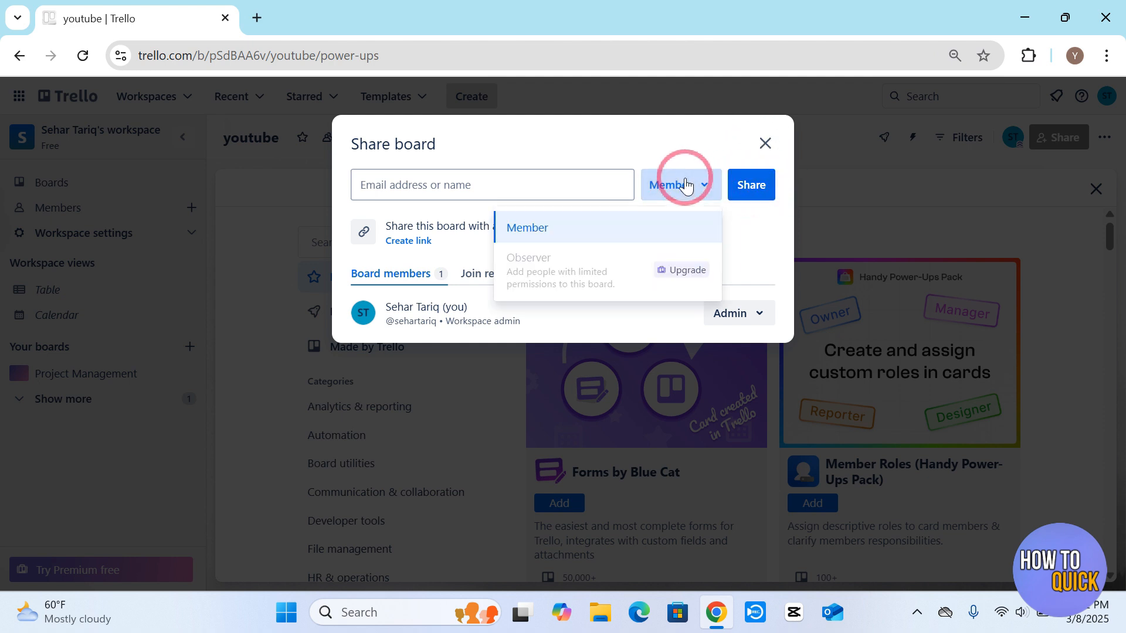
pyautogui.click(686, 186)
pyautogui.click(683, 185)
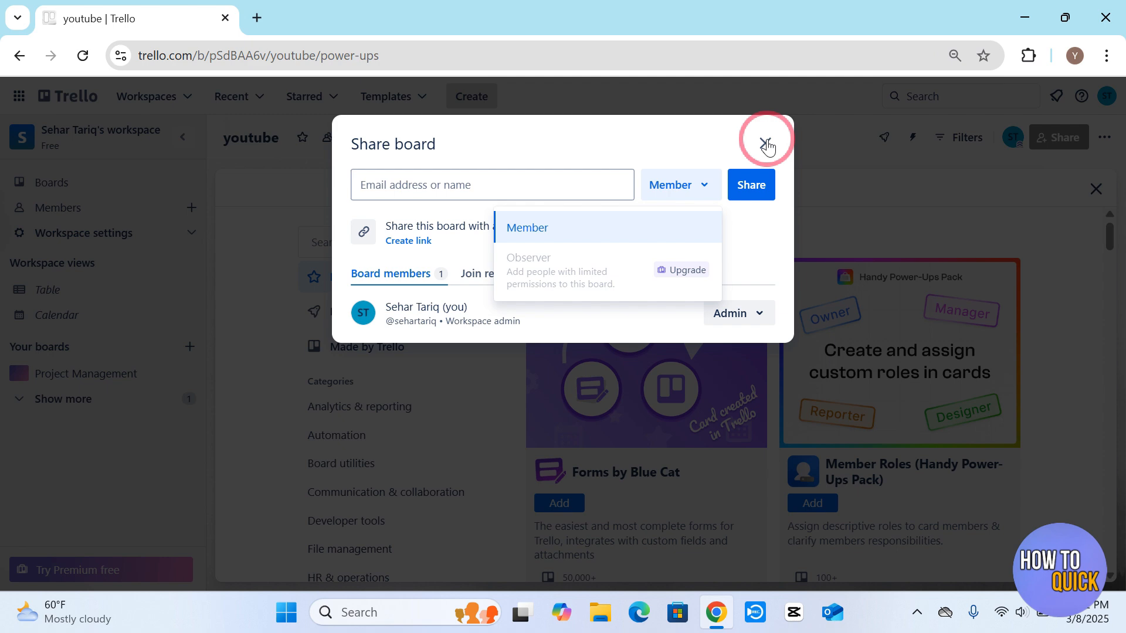
pyautogui.click(759, 191)
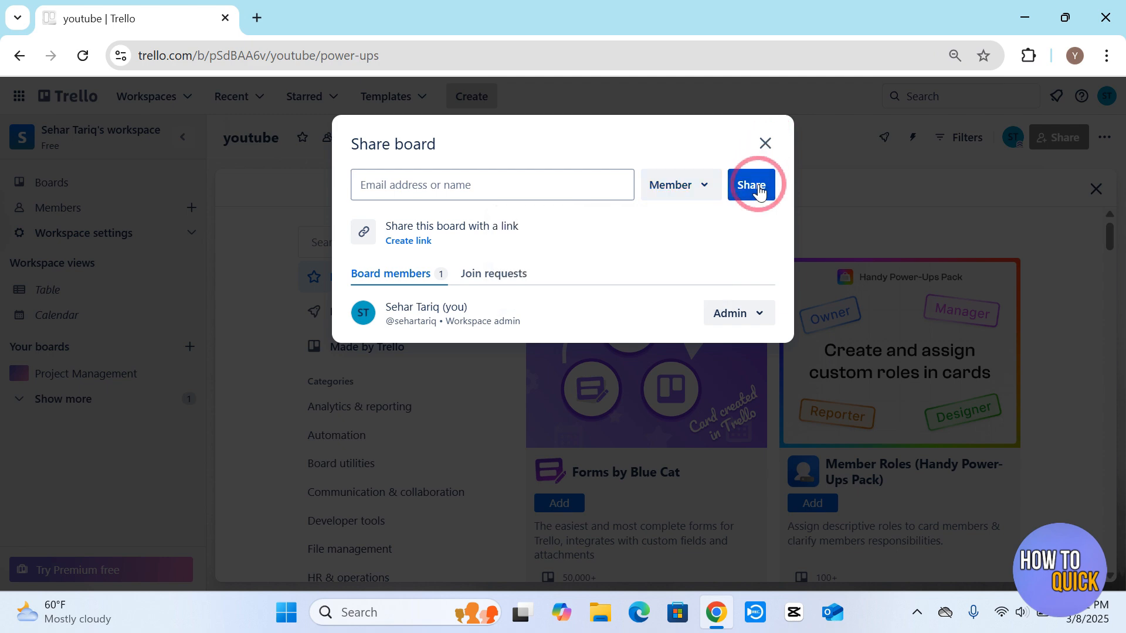
# Step: Create a share link for the youtube board and review its join permission options
pyautogui.click(425, 246)
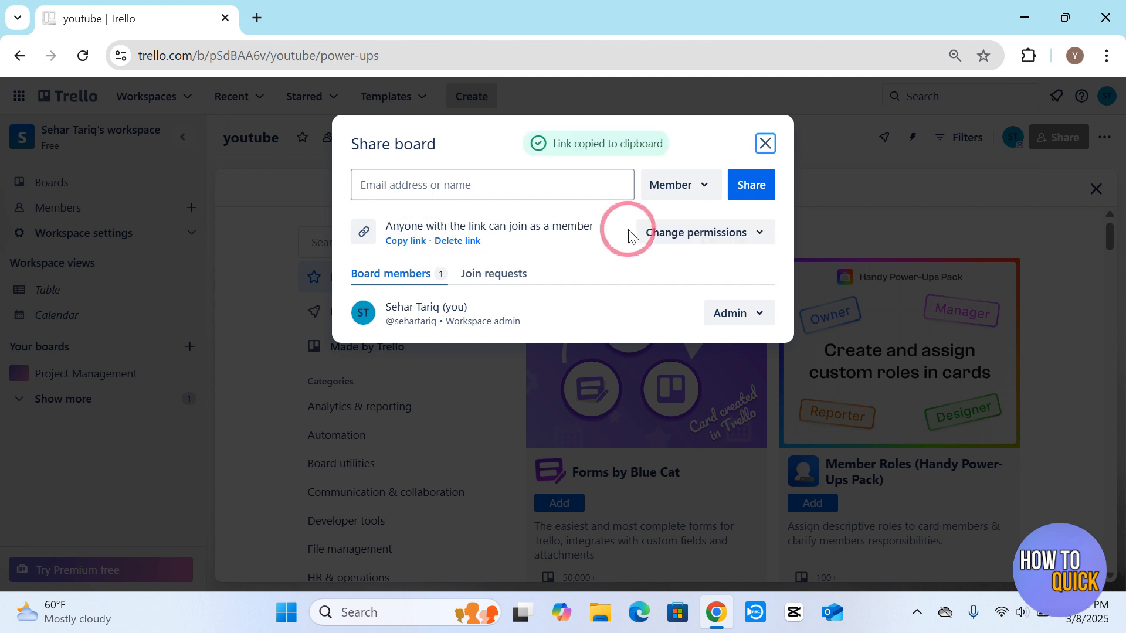
pyautogui.click(675, 235)
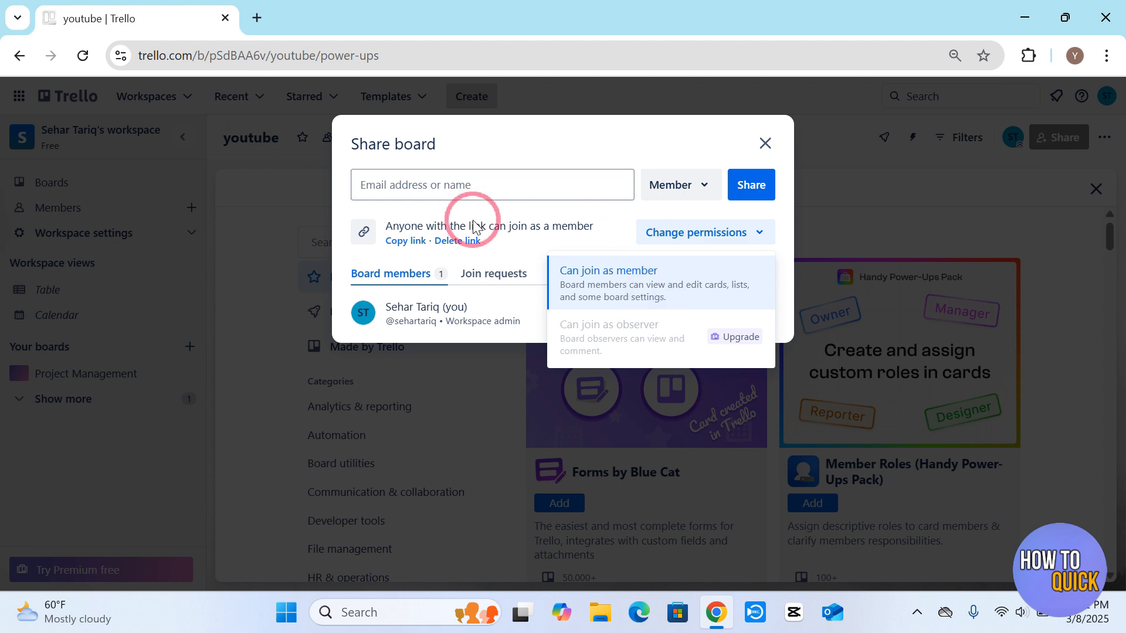
pyautogui.click(395, 251)
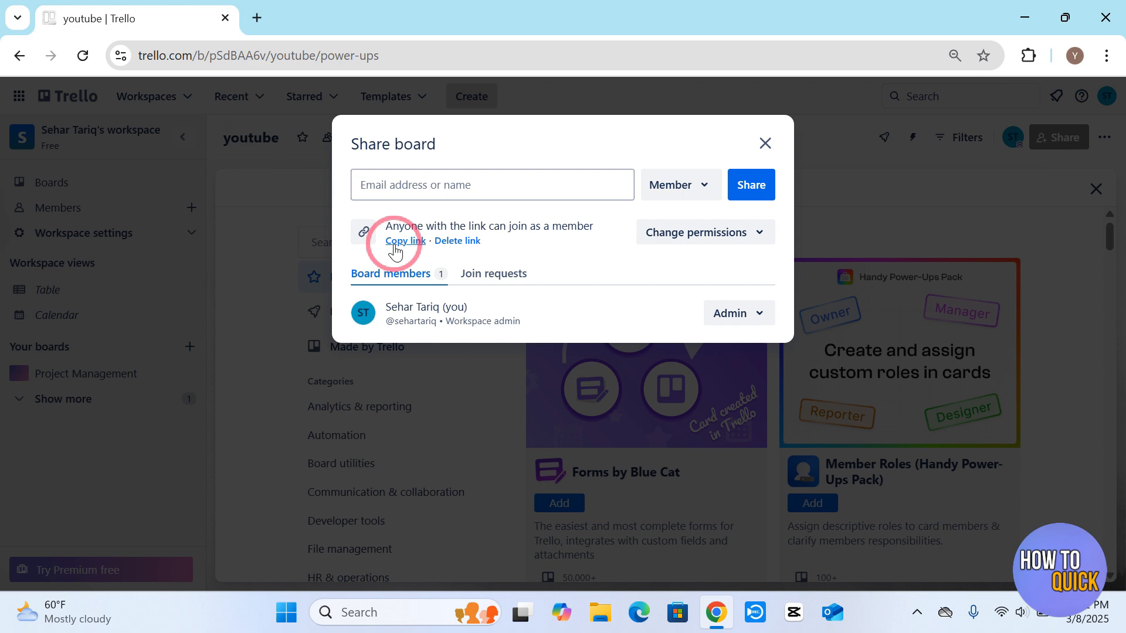
# Step: Delete the board's share link and close the sharing settings
pyautogui.click(460, 241)
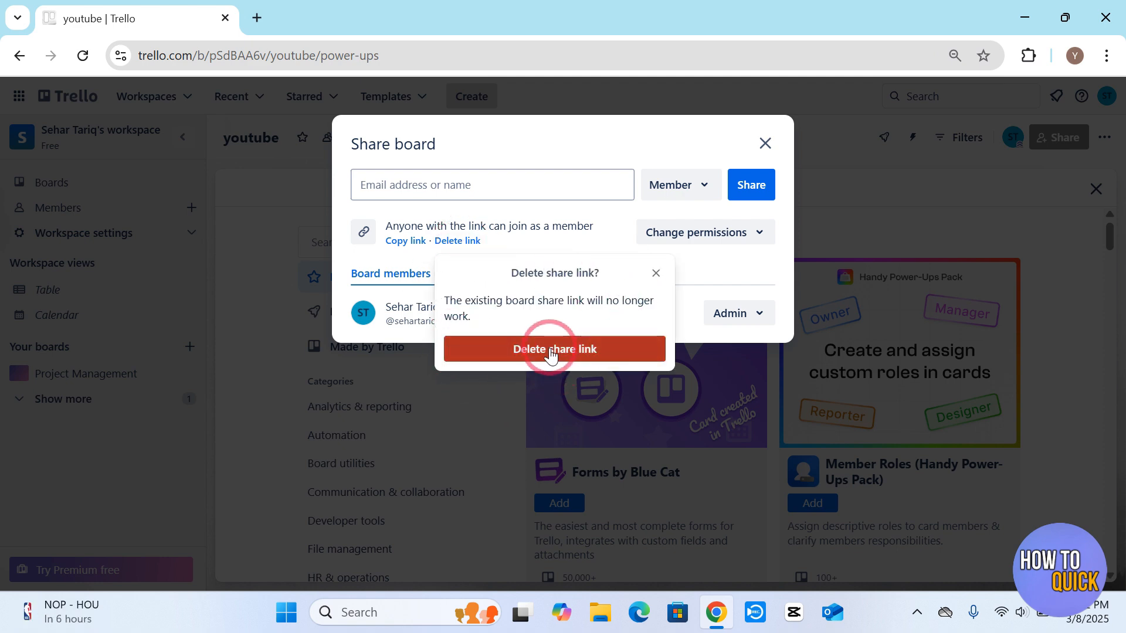
pyautogui.click(555, 352)
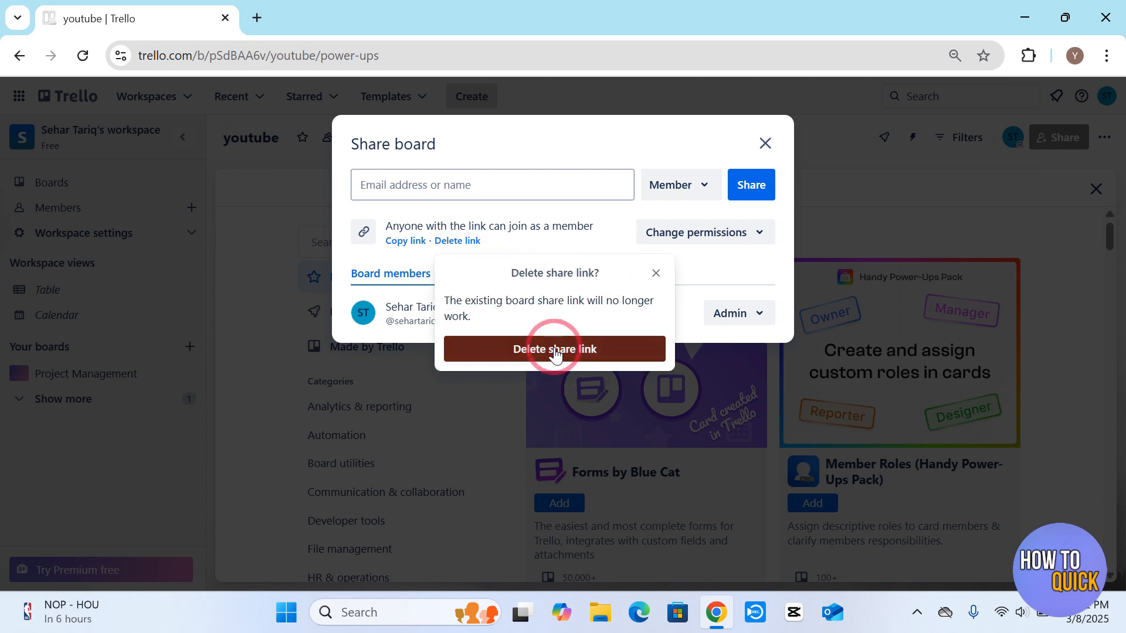
pyautogui.click(765, 144)
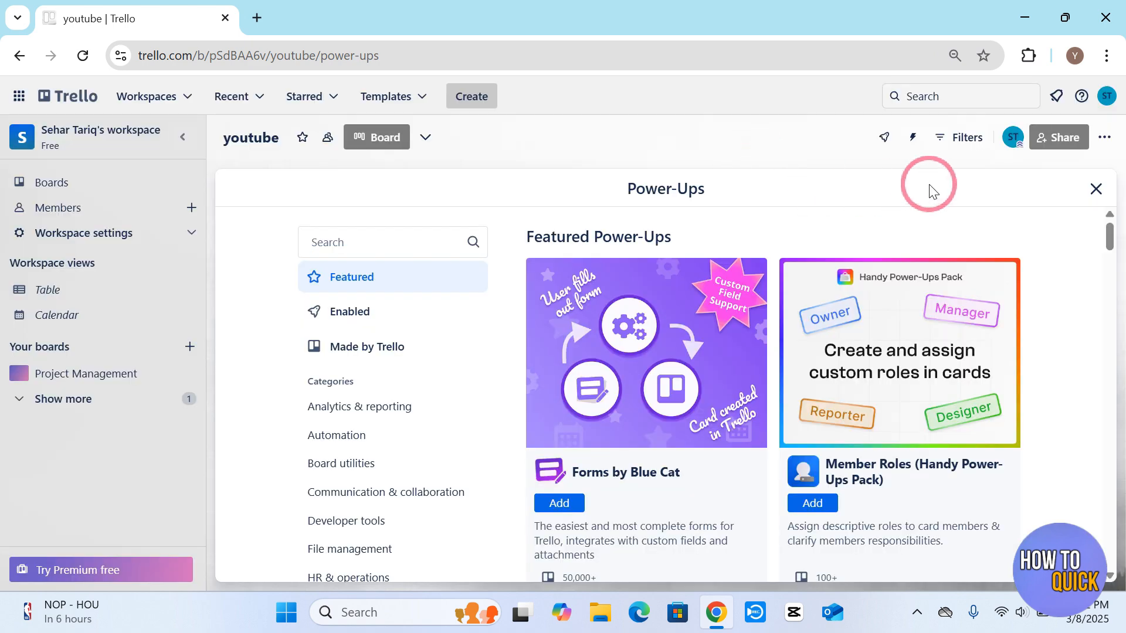